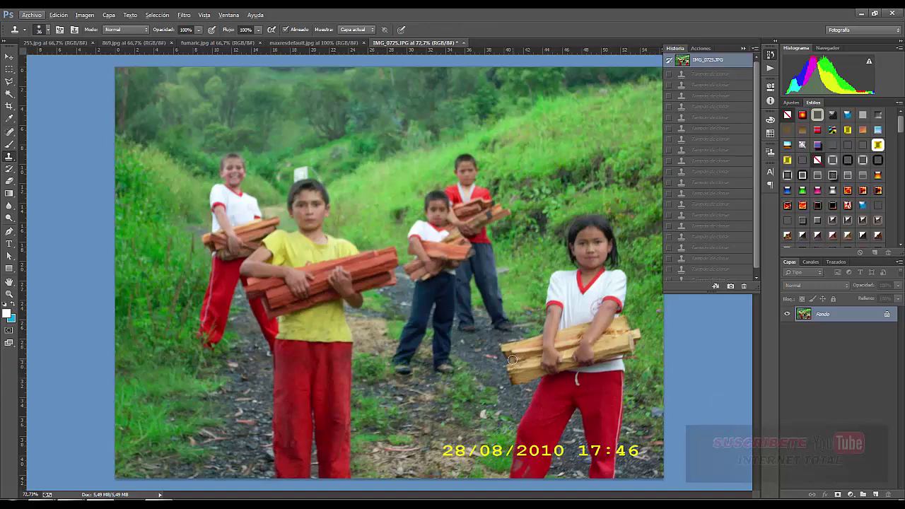
# Zoom in on the middle boy's legs and open the Clone Stamp brush size and hardness picker.
pyautogui.scroll(1, 513, 359)
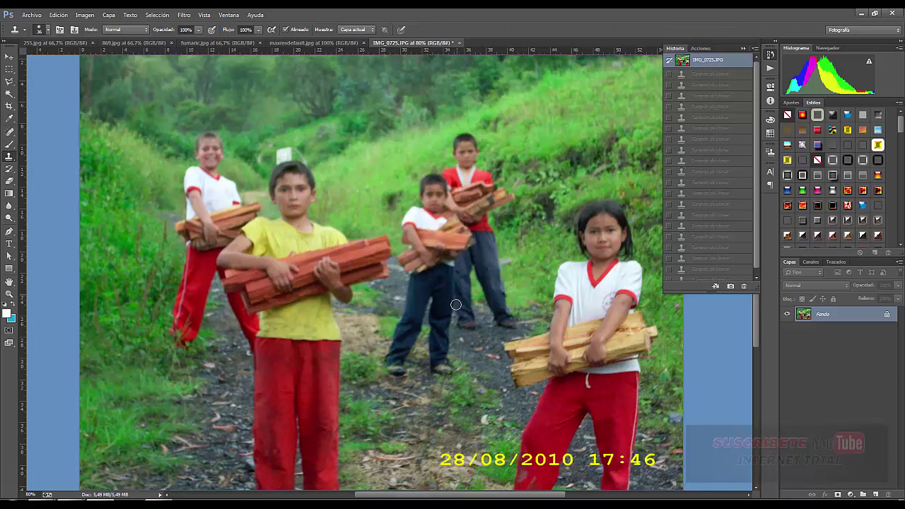
pyautogui.scroll(2, 456, 304)
pyautogui.scroll(3, 456, 305)
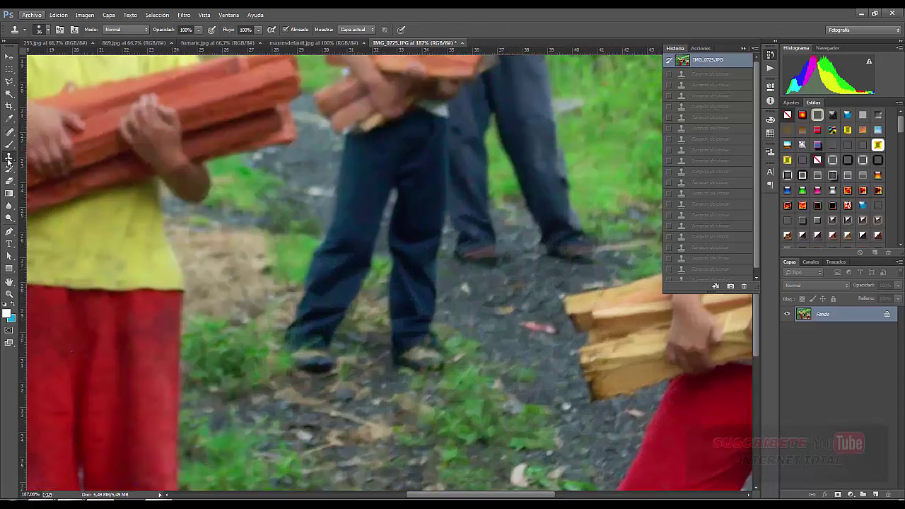
pyautogui.click(46, 38)
# Set the clone brush to 39 px and clone ground over the boy's shoe.
pyautogui.moveTo(62, 68); pyautogui.dragTo(70, 61)
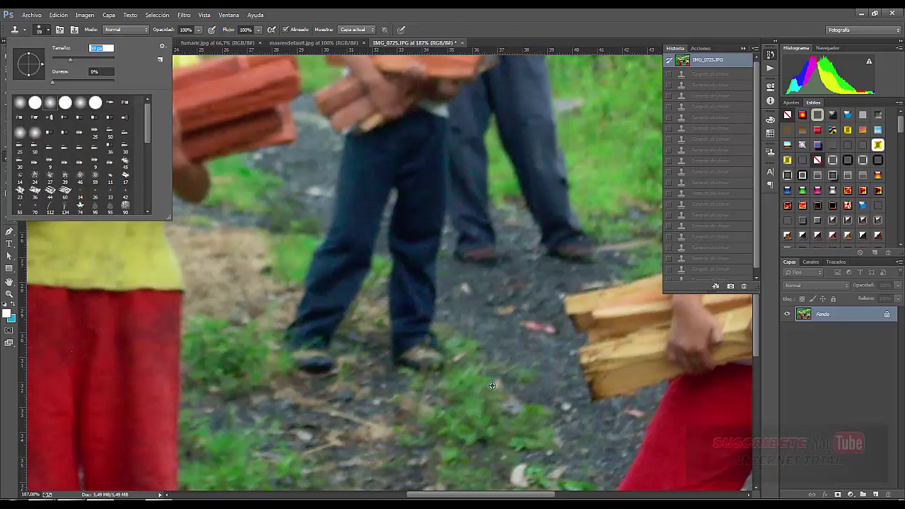
pyautogui.press('Return')
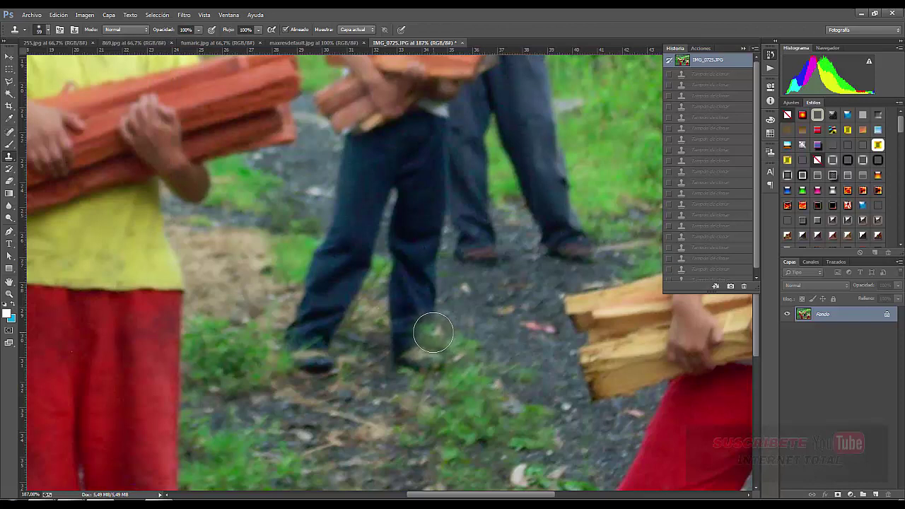
pyautogui.moveTo(432, 332); pyautogui.dragTo(433, 327)
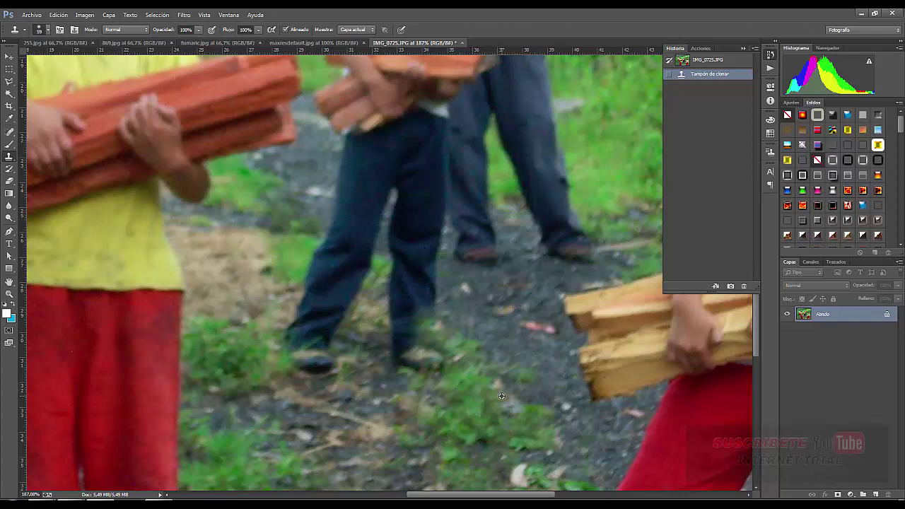
pyautogui.moveTo(419, 322)
pyautogui.mouseDown()
pyautogui.moveTo(410, 314)
pyautogui.moveTo(412, 327)
pyautogui.mouseUp()
pyautogui.moveTo(412, 326)
pyautogui.mouseDown()
pyautogui.moveTo(414, 343)
pyautogui.moveTo(394, 354)
pyautogui.moveTo(396, 305)
pyautogui.mouseUp()
# Clone grass over the boy's lower legs, left shoe and remaining leg area.
pyautogui.moveTo(396, 305)
pyautogui.mouseDown()
pyautogui.moveTo(375, 293)
pyautogui.moveTo(332, 318)
pyautogui.moveTo(311, 363)
pyautogui.mouseUp()
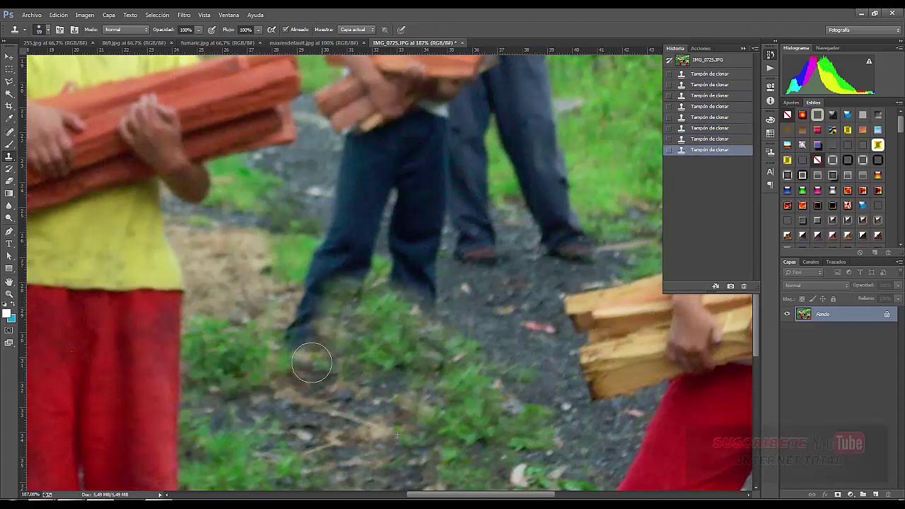
pyautogui.moveTo(299, 330)
pyautogui.mouseDown()
pyautogui.moveTo(381, 297)
pyautogui.moveTo(327, 259)
pyautogui.mouseUp()
pyautogui.moveTo(377, 273); pyautogui.dragTo(432, 299)
pyautogui.scroll(-1, 261, 358)
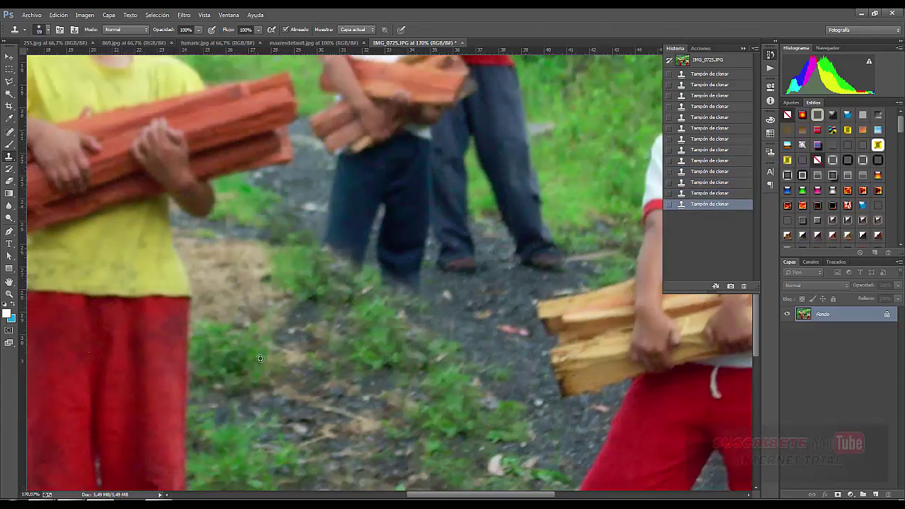
pyautogui.scroll(-3, 260, 358)
pyautogui.scroll(1, 408, 361)
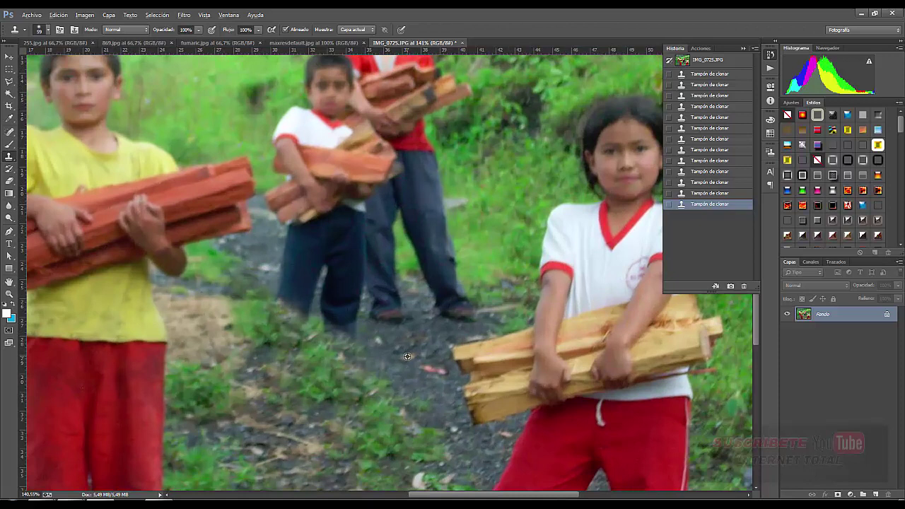
# Stamp cloned ground patches along the path over the leg area.
pyautogui.click(392, 314)
pyautogui.click(387, 316)
pyautogui.click(382, 314)
pyautogui.click(402, 314)
pyautogui.click(388, 303)
pyautogui.click(383, 295)
pyautogui.click(382, 294)
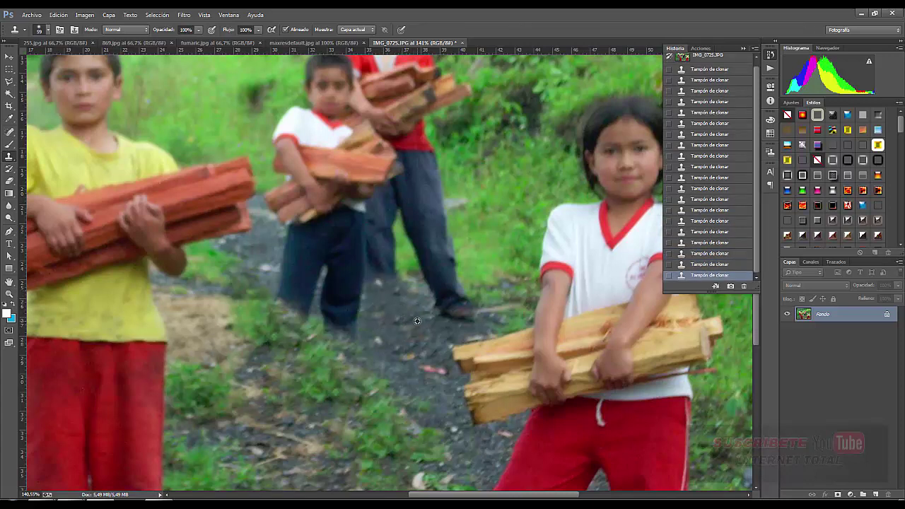
# Paint cloned gravel over the dark shoe, lower legs and feet.
pyautogui.moveTo(453, 314); pyautogui.dragTo(438, 303)
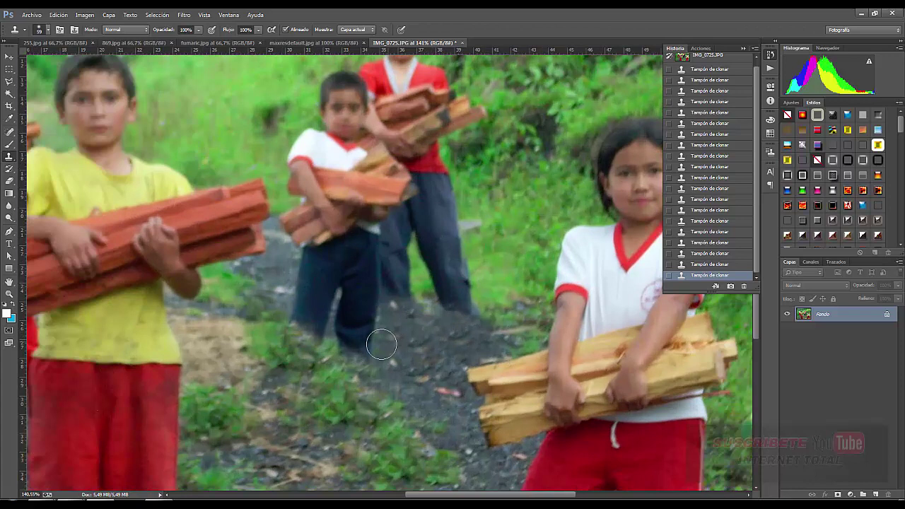
pyautogui.moveTo(381, 344); pyautogui.dragTo(354, 338)
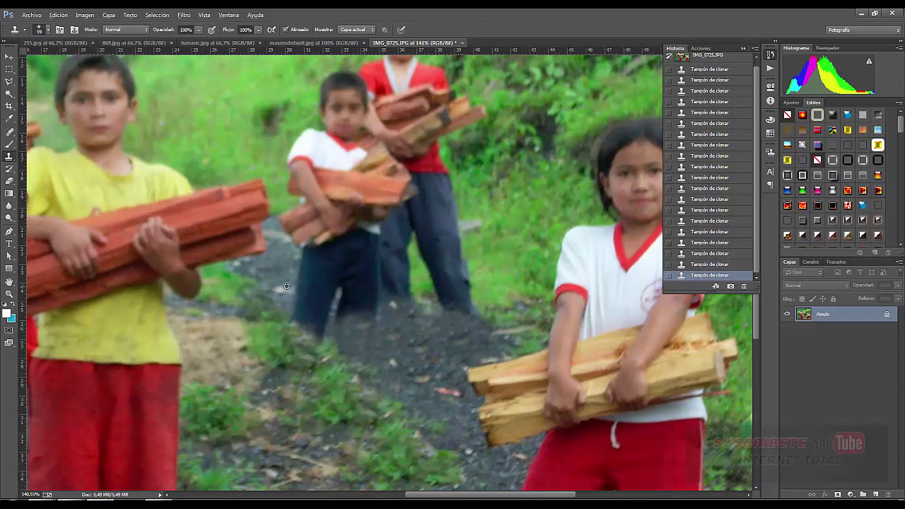
pyautogui.moveTo(289, 290); pyautogui.dragTo(319, 320)
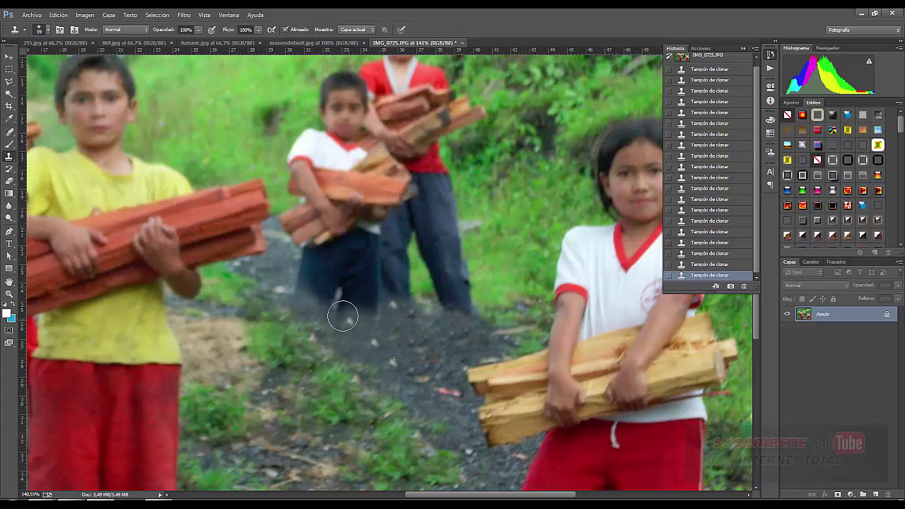
pyautogui.moveTo(312, 294)
pyautogui.mouseDown()
pyautogui.moveTo(383, 313)
pyautogui.moveTo(363, 289)
pyautogui.mouseUp()
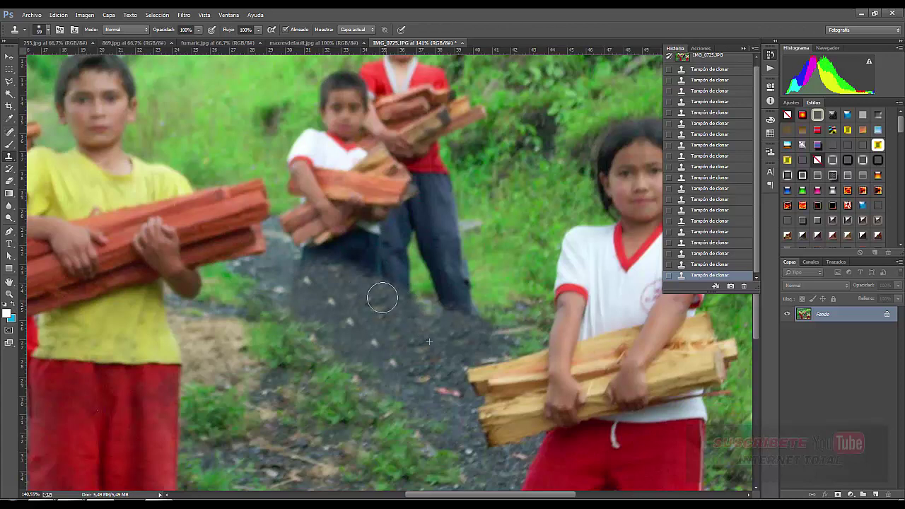
pyautogui.moveTo(363, 289)
pyautogui.mouseDown()
pyautogui.moveTo(313, 263)
pyautogui.moveTo(343, 273)
pyautogui.mouseUp()
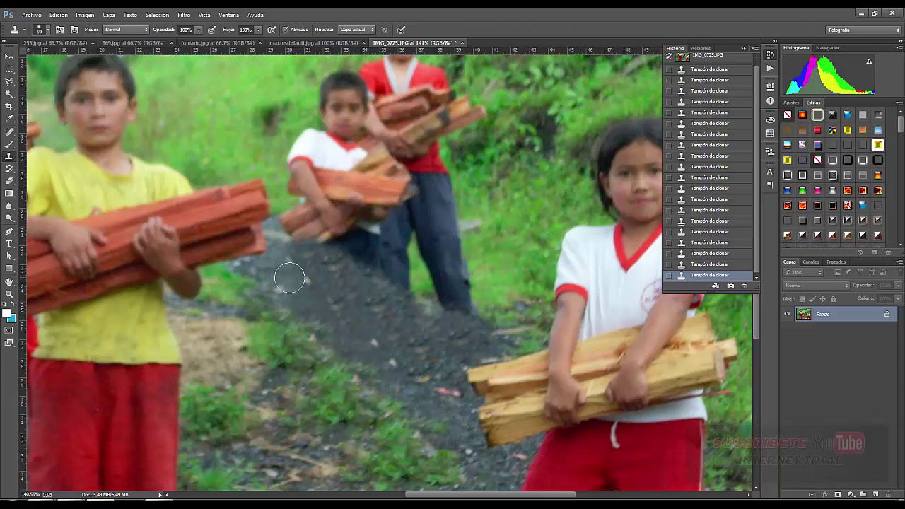
pyautogui.moveTo(299, 278); pyautogui.dragTo(299, 287)
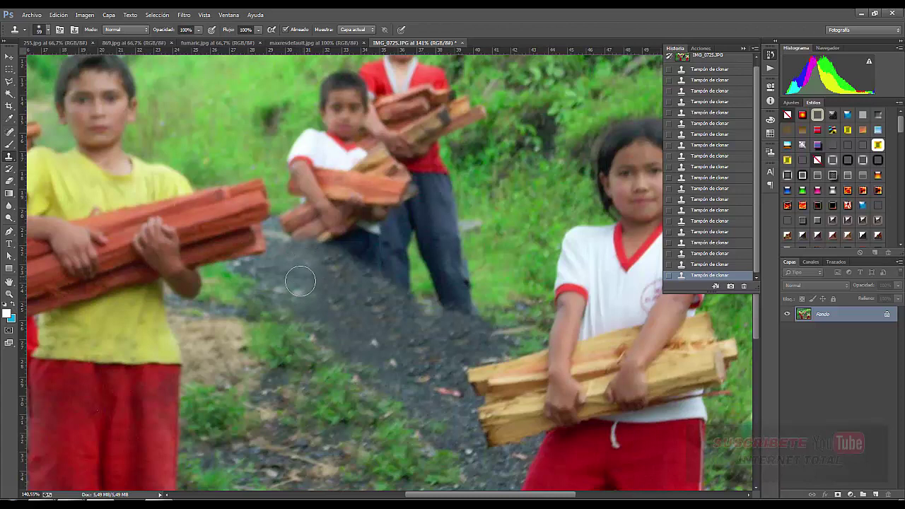
pyautogui.scroll(-3, 332, 307)
# Clone grass over the red-shirted boy's face and the top and right edge of the jeans.
pyautogui.scroll(3, 334, 310)
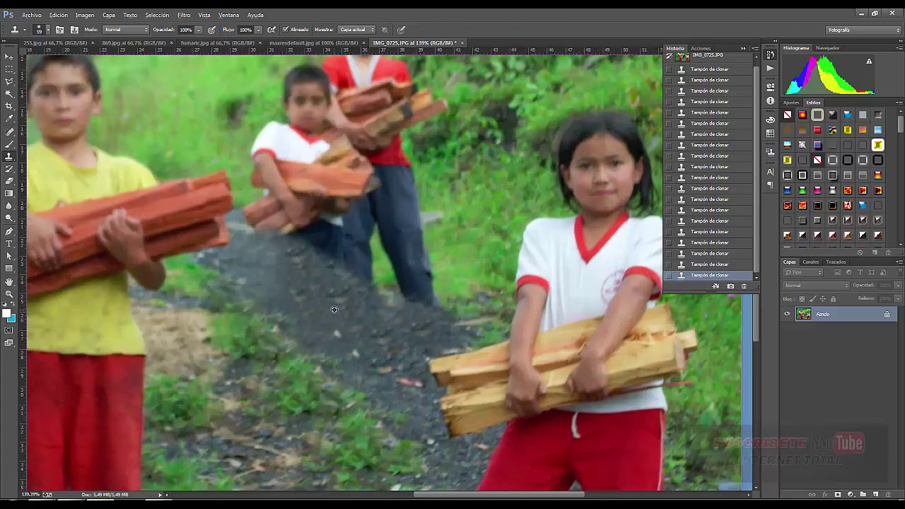
pyautogui.scroll(-3, 340, 330)
pyautogui.scroll(3, 332, 296)
pyautogui.scroll(-3, 326, 270)
pyautogui.scroll(-2, 354, 233)
pyautogui.scroll(2, 374, 188)
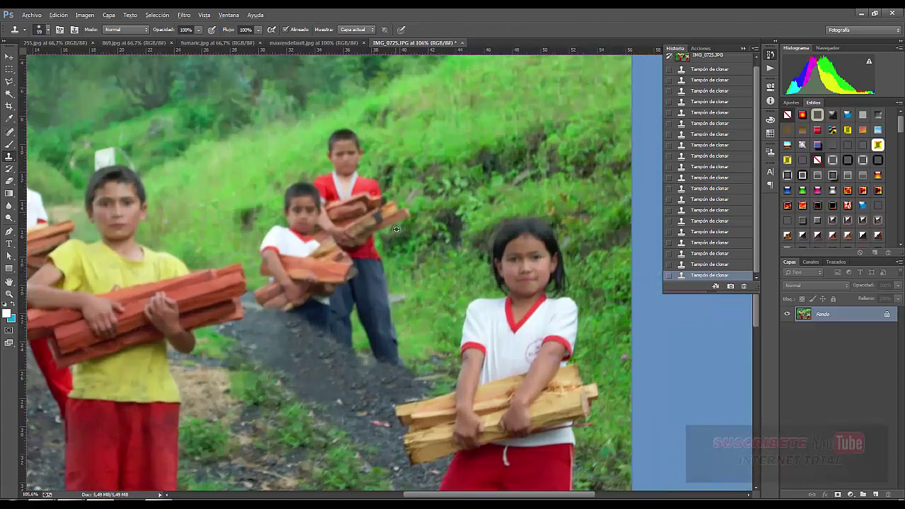
pyautogui.scroll(2, 410, 178)
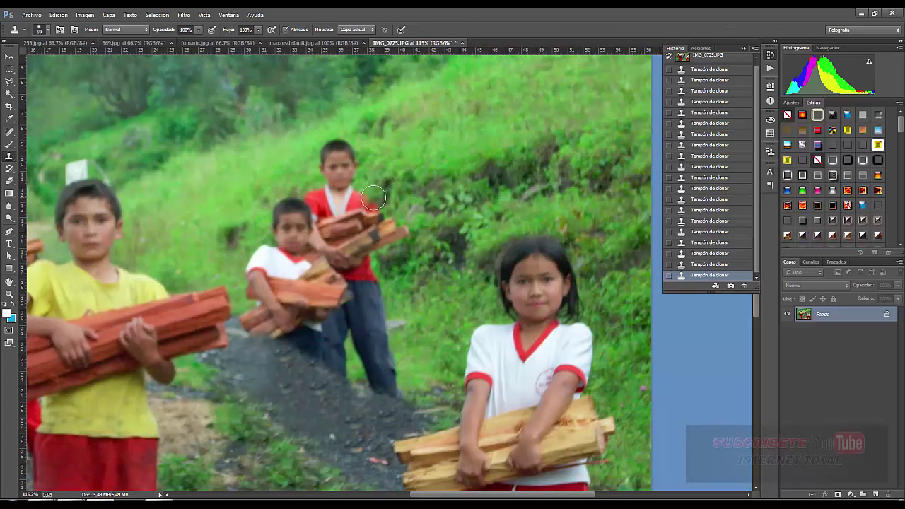
pyautogui.moveTo(357, 194)
pyautogui.mouseDown()
pyautogui.moveTo(347, 157)
pyautogui.moveTo(322, 154)
pyautogui.moveTo(374, 223)
pyautogui.moveTo(345, 212)
pyautogui.moveTo(290, 220)
pyautogui.moveTo(249, 252)
pyautogui.moveTo(364, 268)
pyautogui.moveTo(250, 277)
pyautogui.mouseUp()
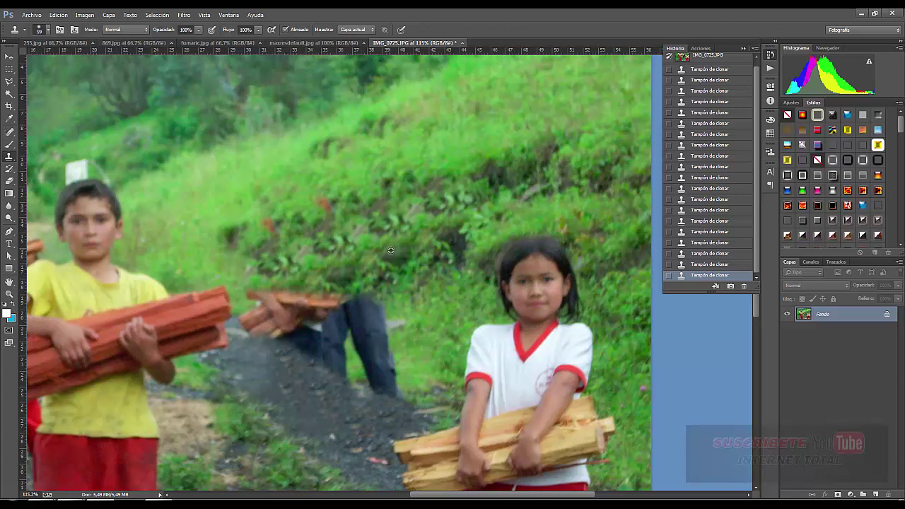
pyautogui.moveTo(403, 292)
pyautogui.mouseDown()
pyautogui.moveTo(414, 355)
pyautogui.moveTo(389, 366)
pyautogui.mouseUp()
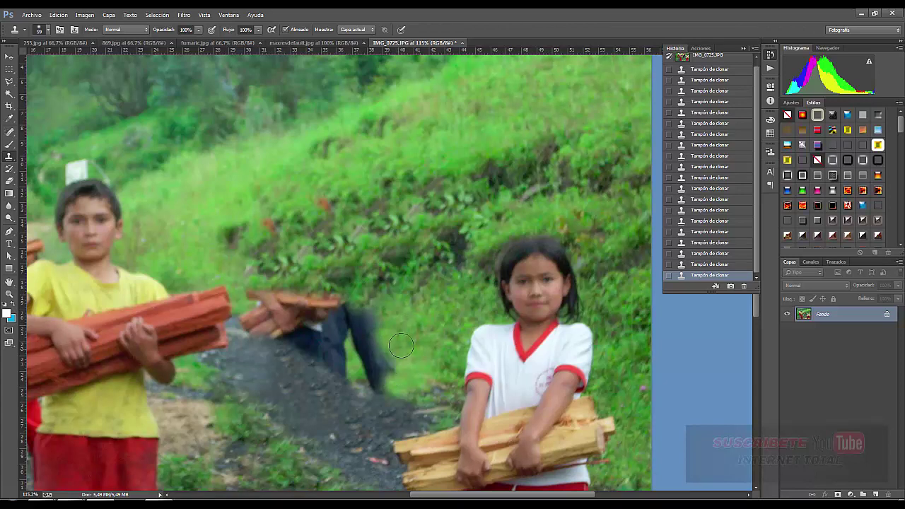
pyautogui.moveTo(398, 311)
pyautogui.mouseDown()
pyautogui.moveTo(402, 346)
pyautogui.moveTo(379, 378)
pyautogui.moveTo(350, 322)
pyautogui.mouseUp()
# Resample nearby grass and cover the dark jeans edge and arm.
pyautogui.keyDown('alt'); pyautogui.click(397, 351); pyautogui.keyUp('alt')
pyautogui.moveTo(357, 359); pyautogui.dragTo(372, 372)
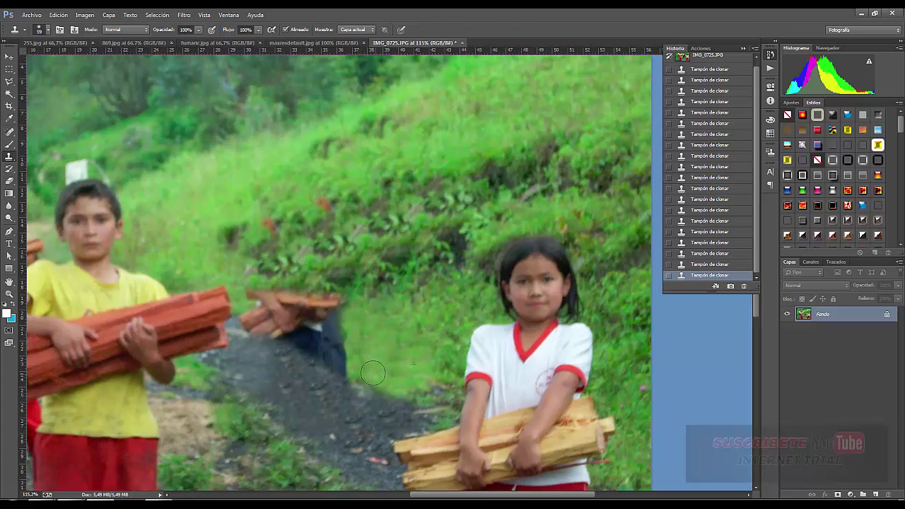
pyautogui.keyDown('alt'); pyautogui.click(378, 333); pyautogui.keyUp('alt')
pyautogui.moveTo(353, 322); pyautogui.dragTo(297, 306)
pyautogui.keyDown('alt'); pyautogui.click(372, 333); pyautogui.keyUp('alt')
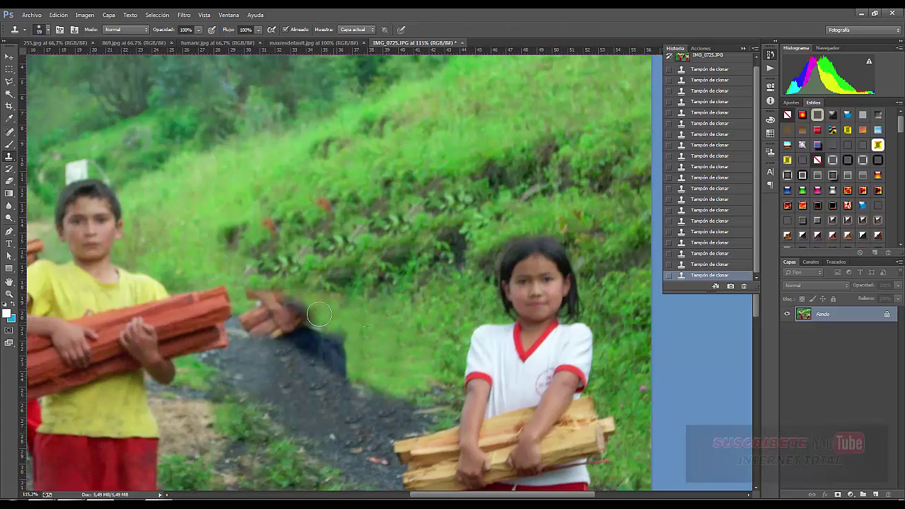
pyautogui.keyDown('alt'); pyautogui.click(383, 348); pyautogui.keyUp('alt')
pyautogui.moveTo(342, 342); pyautogui.dragTo(287, 310)
# Clone grass over the remaining dark strip, path edge and brick fragment.
pyautogui.keyDown('alt'); pyautogui.click(387, 361); pyautogui.keyUp('alt')
pyautogui.click(344, 362)
pyautogui.moveTo(343, 362); pyautogui.dragTo(300, 318)
pyautogui.moveTo(327, 355); pyautogui.dragTo(243, 310)
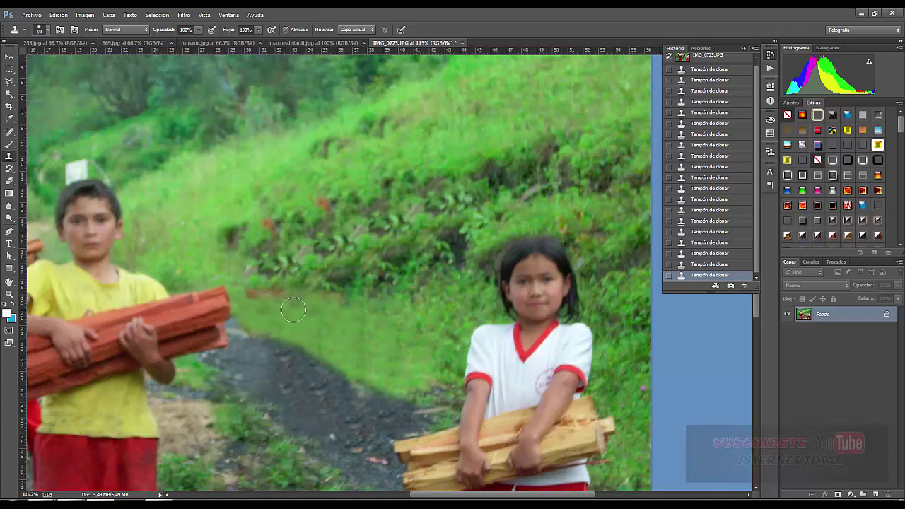
pyautogui.scroll(-5, 436, 291)
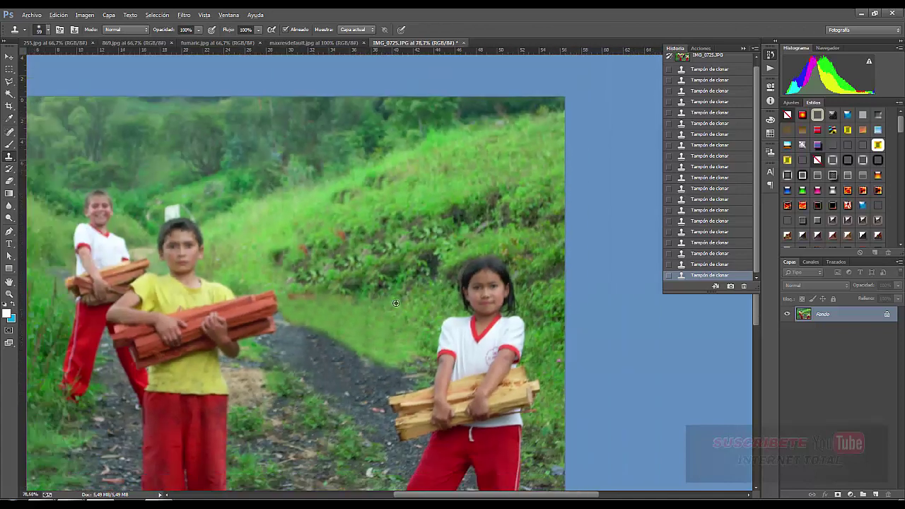
# Widen the dark path edge with cloned gravel and zoom out to review the photo.
pyautogui.scroll(3, 457, 272)
pyautogui.scroll(2, 479, 362)
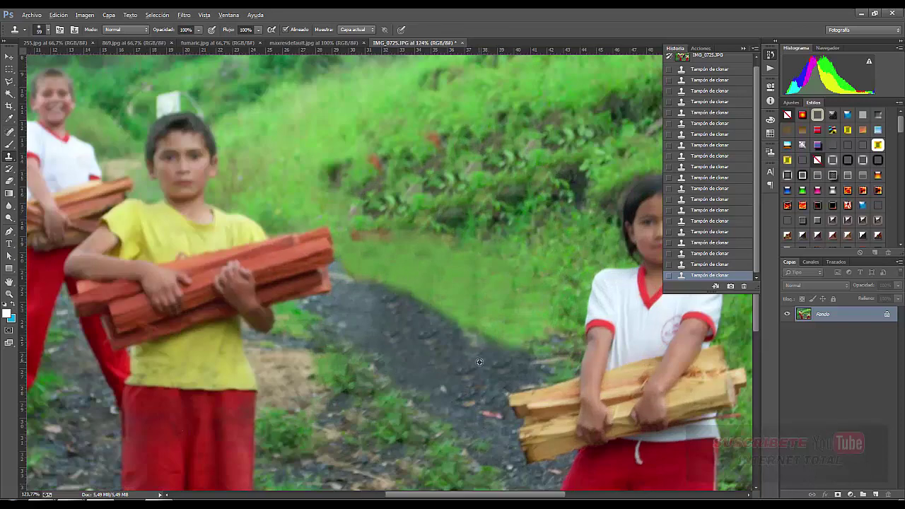
pyautogui.moveTo(501, 352); pyautogui.dragTo(429, 317)
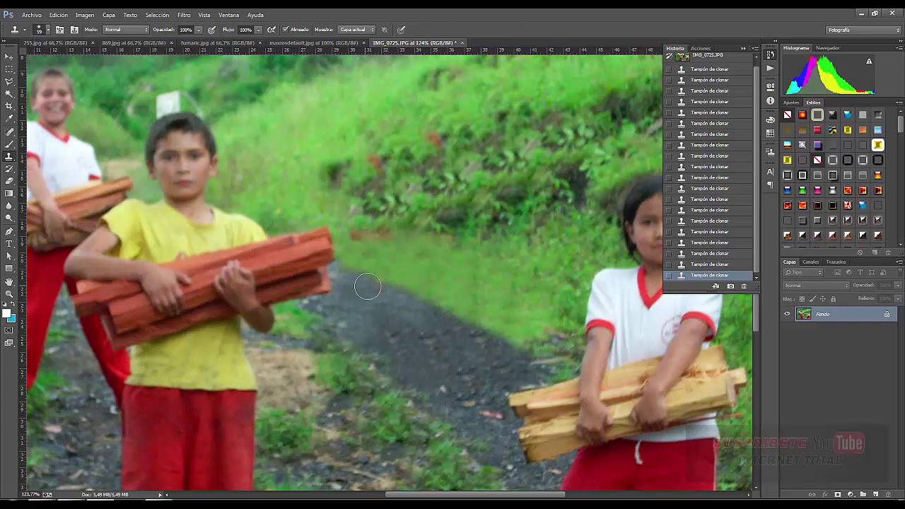
pyautogui.scroll(-2, 368, 285)
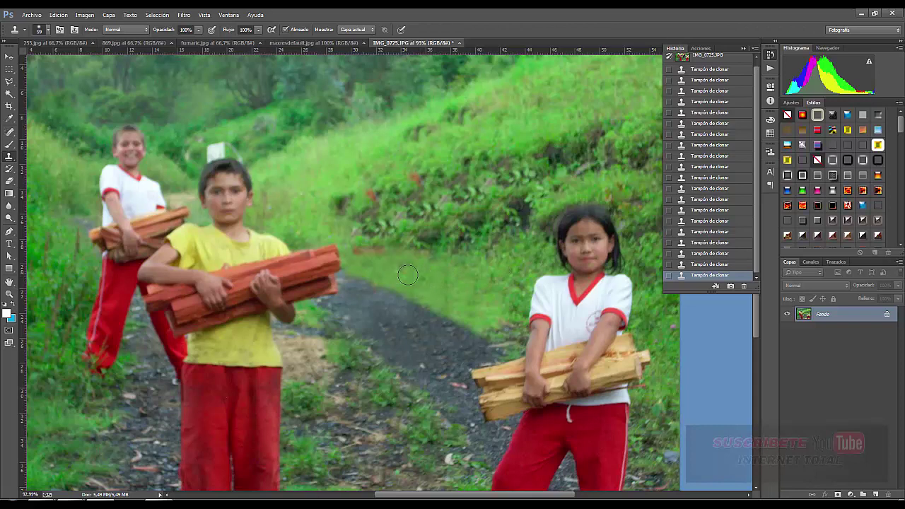
pyautogui.scroll(-2, 490, 316)
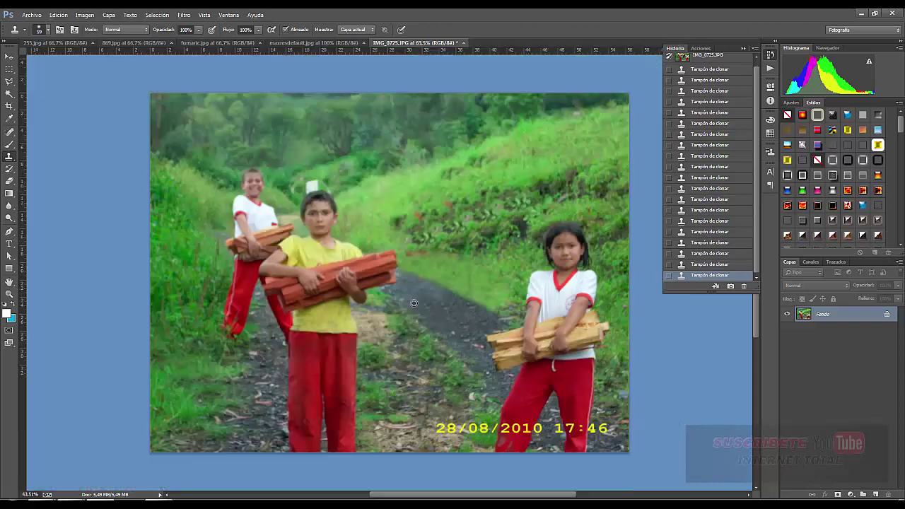
pyautogui.scroll(-2, 466, 311)
pyautogui.scroll(-1, 452, 305)
pyautogui.scroll(1, 446, 302)
pyautogui.press('alt')
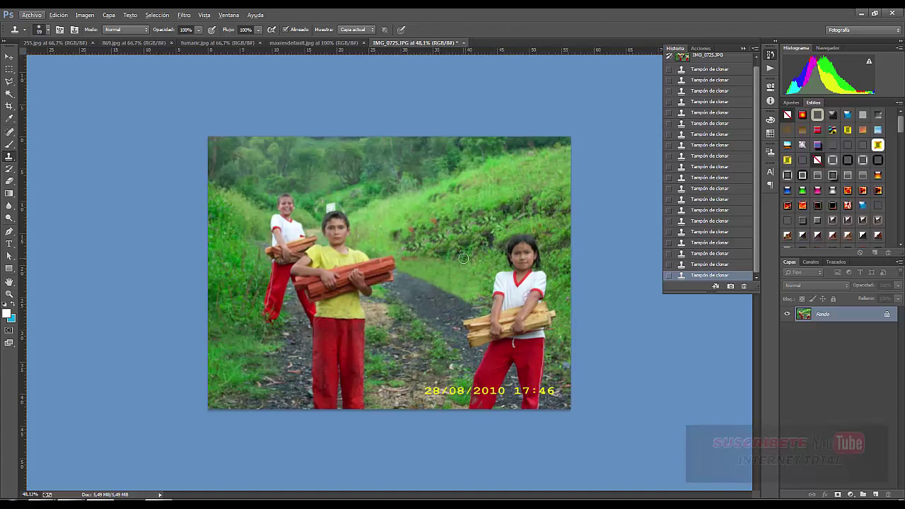
# Switch to maxresdefault.jpg, zoom in on the white cloth, and set the clone brush.
pyautogui.click(328, 43)
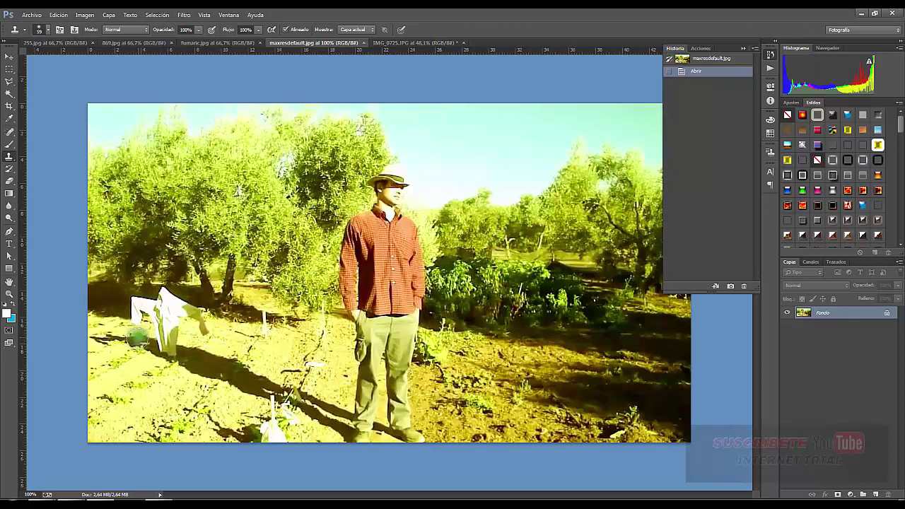
pyautogui.scroll(1, 99, 345)
pyautogui.scroll(1, 99, 345)
pyautogui.scroll(2, 156, 353)
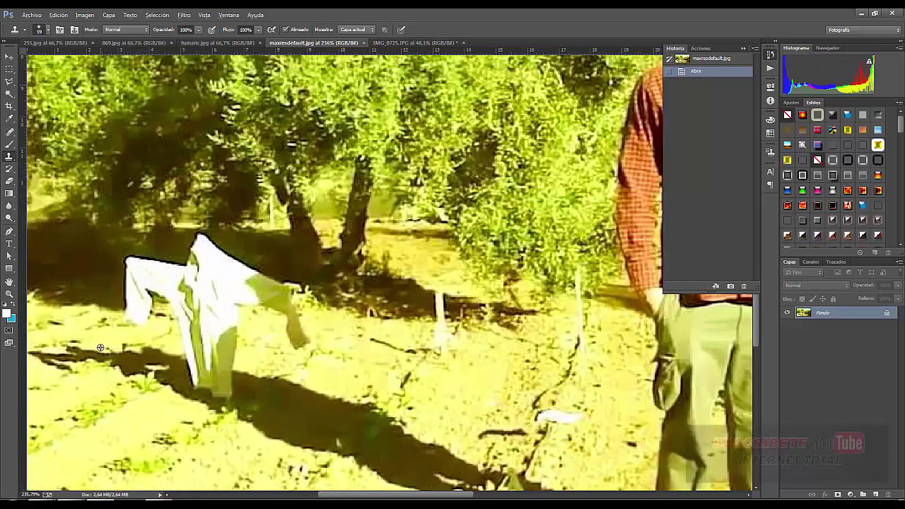
pyautogui.scroll(1, 233, 360)
pyautogui.scroll(1, 324, 370)
pyautogui.scroll(1, 323, 371)
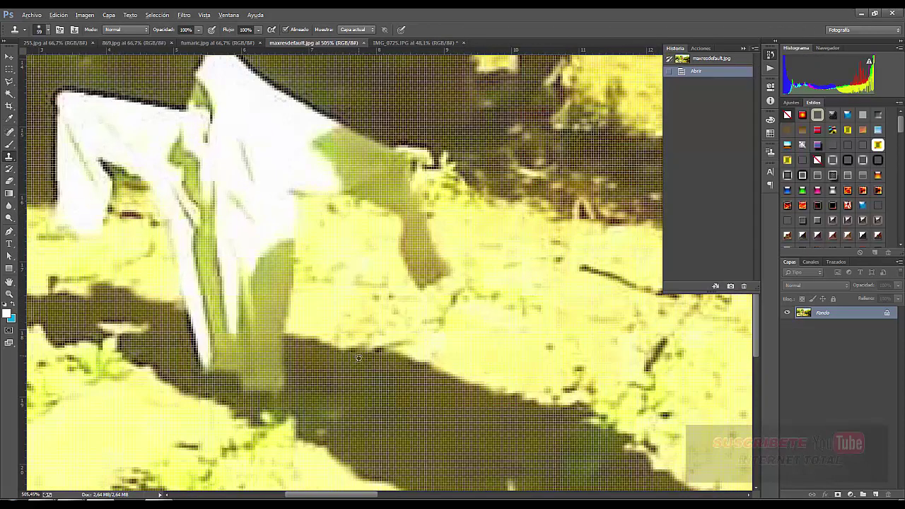
pyautogui.scroll(-1, 358, 359)
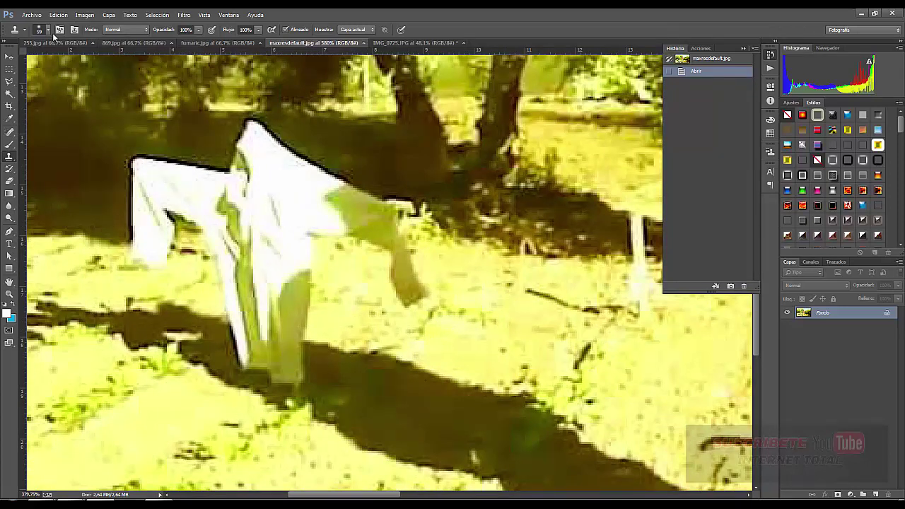
pyautogui.click(49, 30)
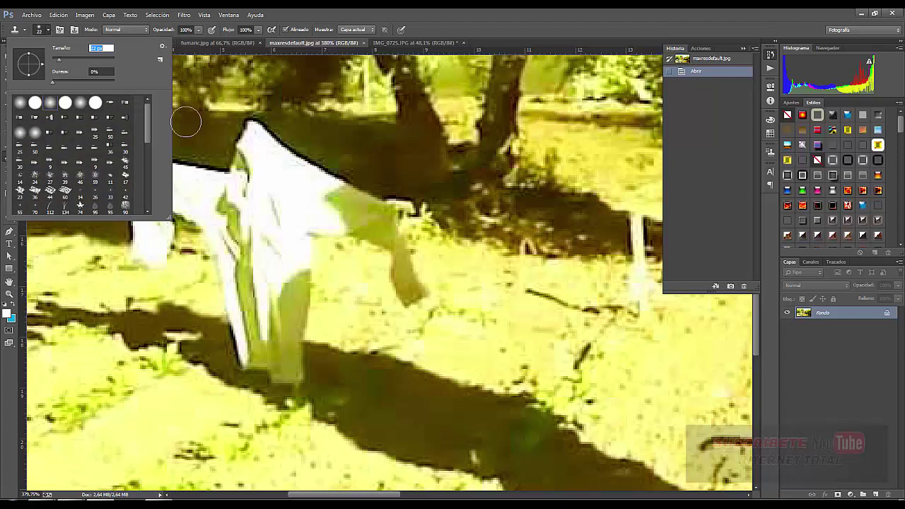
pyautogui.press('Return')
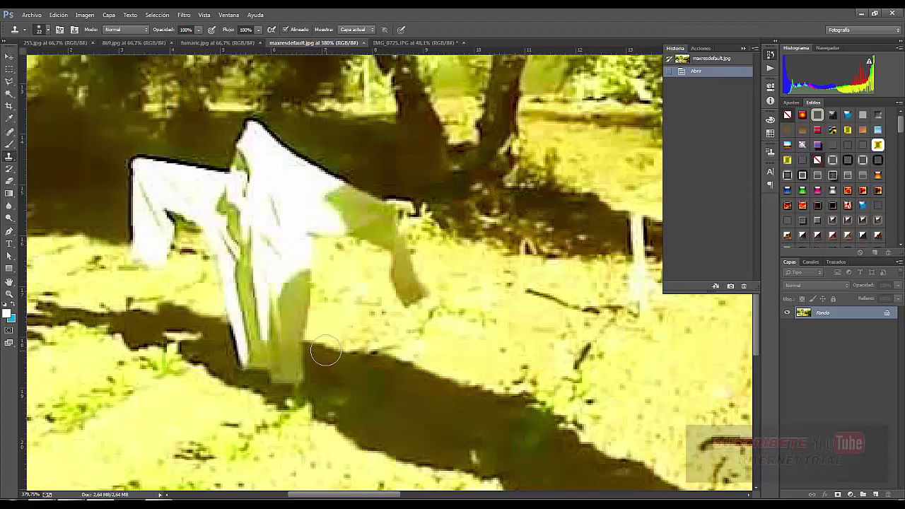
# Clone grass and shadow over the bottom and lower edge of the white cloth.
pyautogui.moveTo(302, 344); pyautogui.dragTo(276, 330)
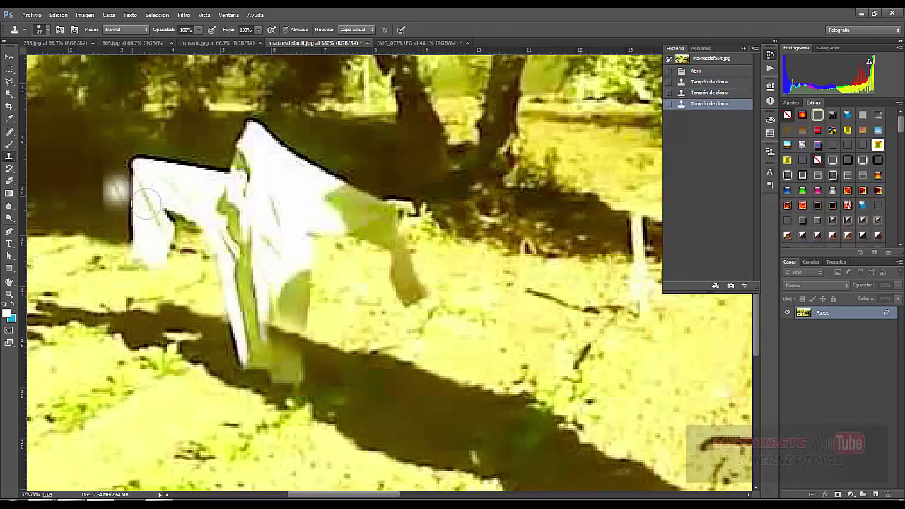
pyautogui.click(160, 239)
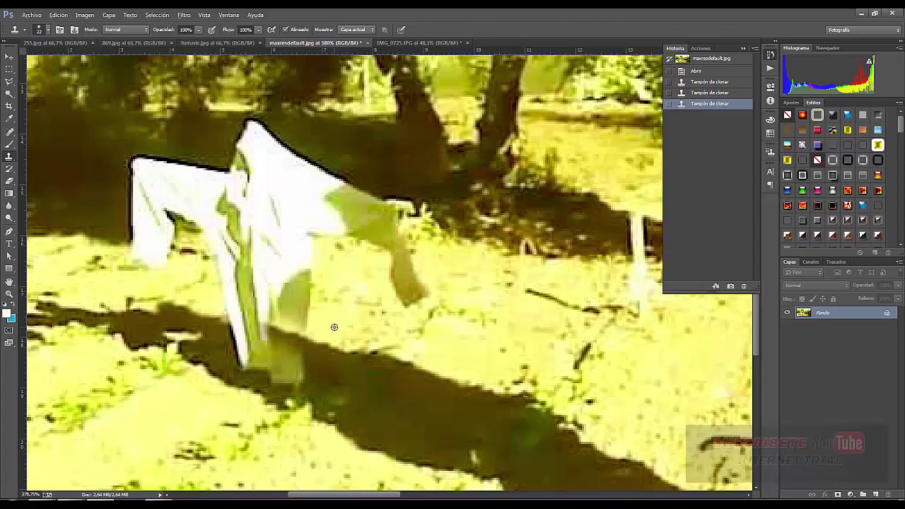
pyautogui.click(228, 323)
pyautogui.click(230, 324)
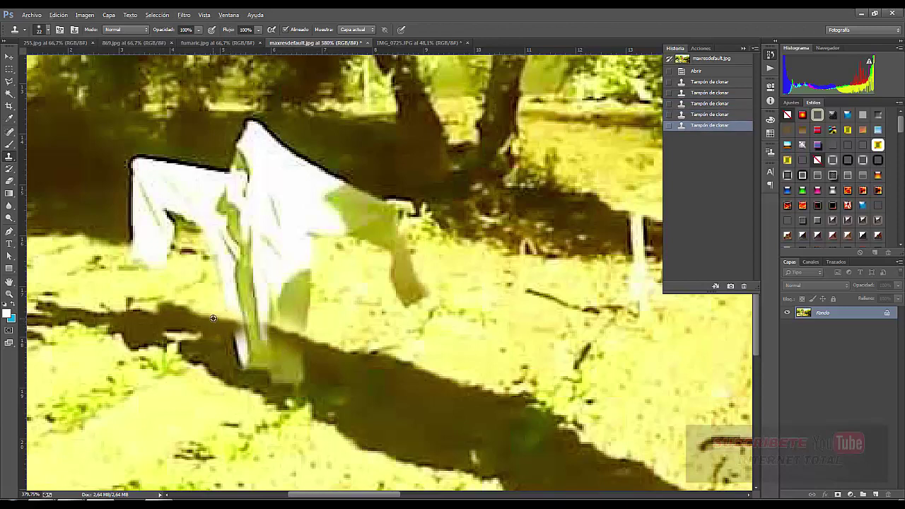
pyautogui.click(242, 326)
pyautogui.click(253, 325)
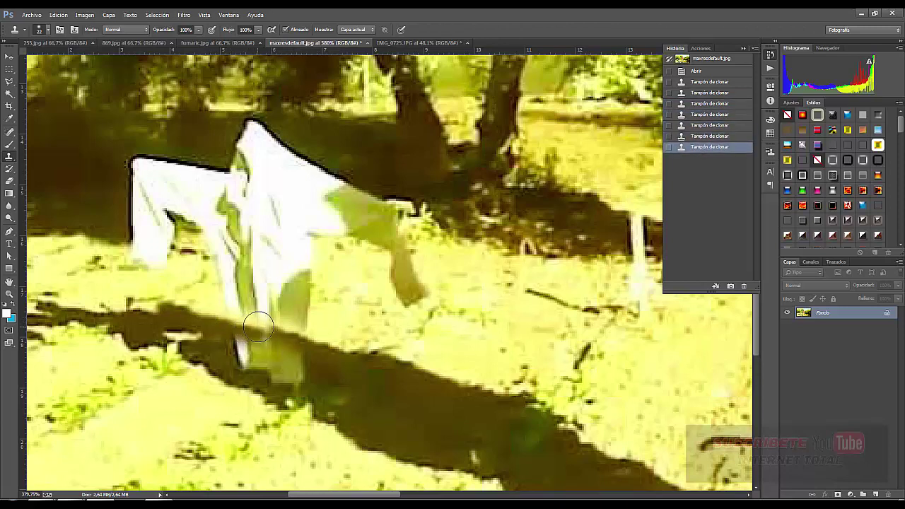
pyautogui.click(269, 323)
pyautogui.click(293, 317)
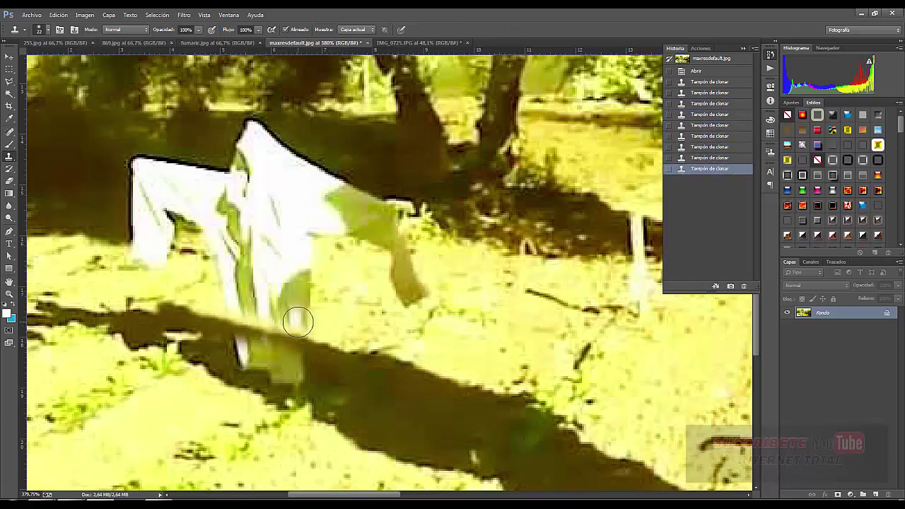
pyautogui.click(315, 319)
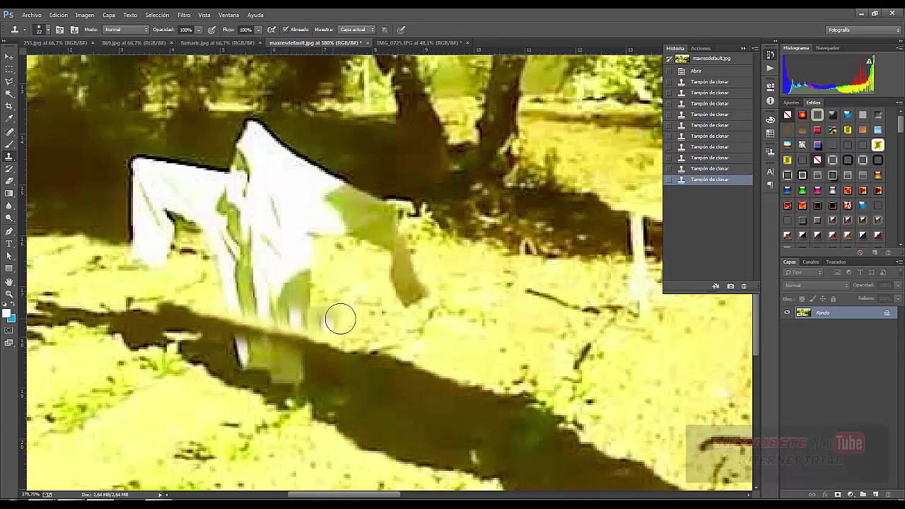
# Replace the remaining white fabric and the white strip below the cloth with grass.
pyautogui.click(293, 313)
pyautogui.click(279, 308)
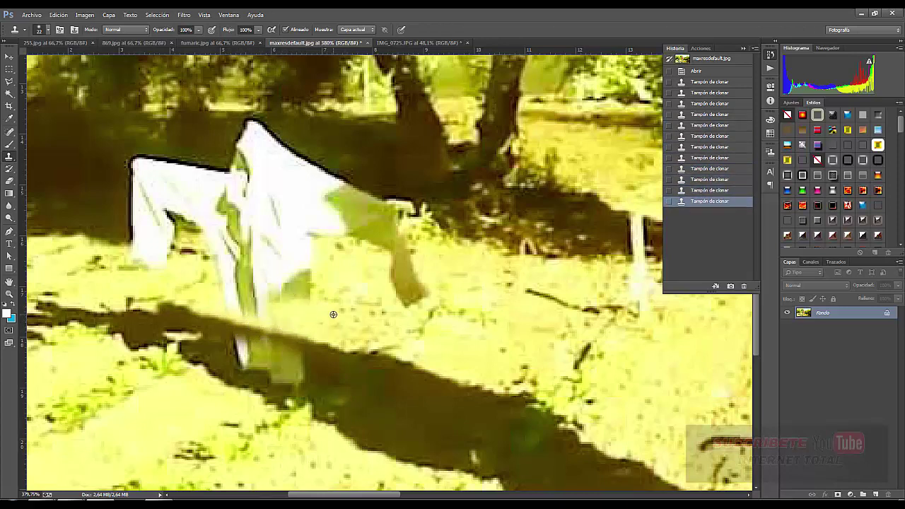
pyautogui.click(314, 290)
pyautogui.click(309, 277)
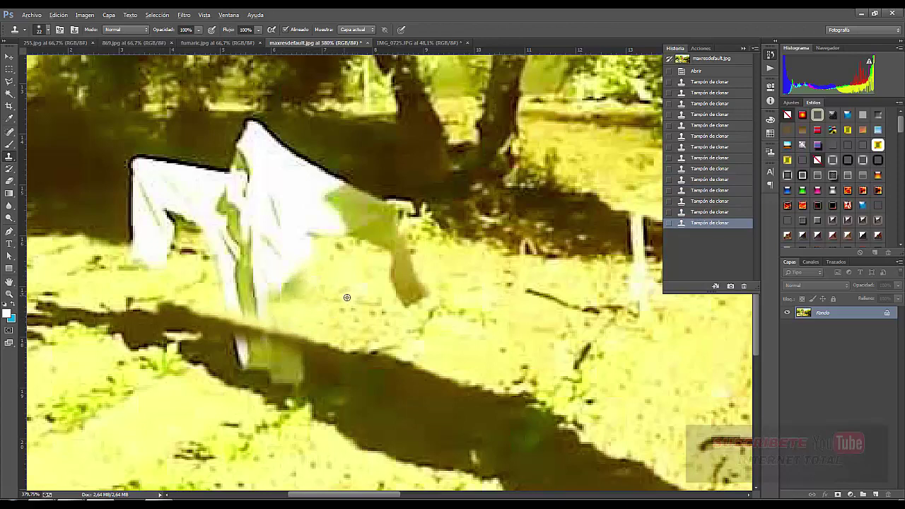
pyautogui.click(308, 266)
pyautogui.click(290, 287)
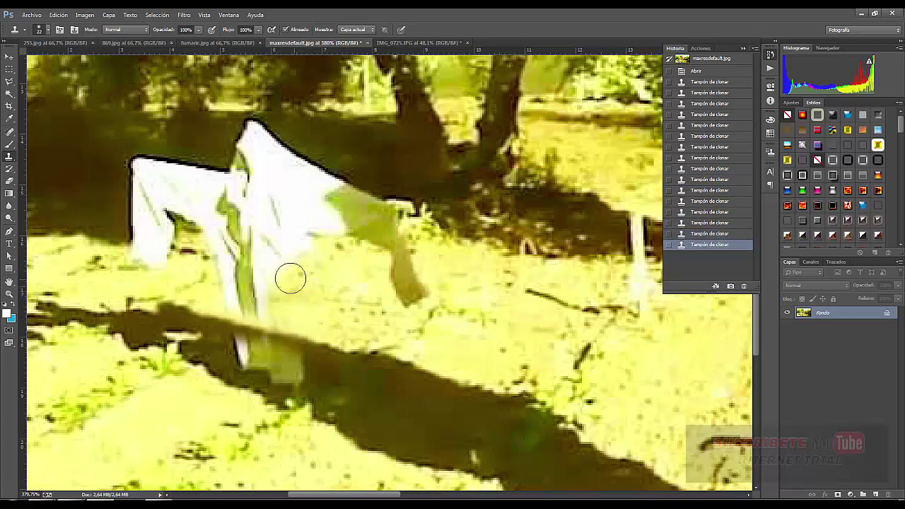
pyautogui.click(290, 278)
pyautogui.click(272, 272)
pyautogui.click(262, 273)
pyautogui.click(233, 291)
pyautogui.click(246, 282)
pyautogui.click(261, 304)
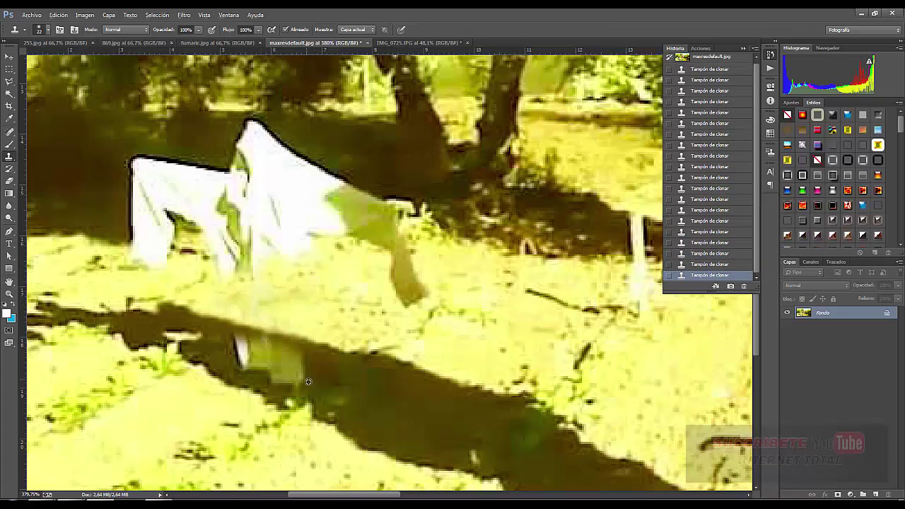
# Cover the leftover white patch in the shadow and the cloth's lower-left corner.
pyautogui.click(283, 366)
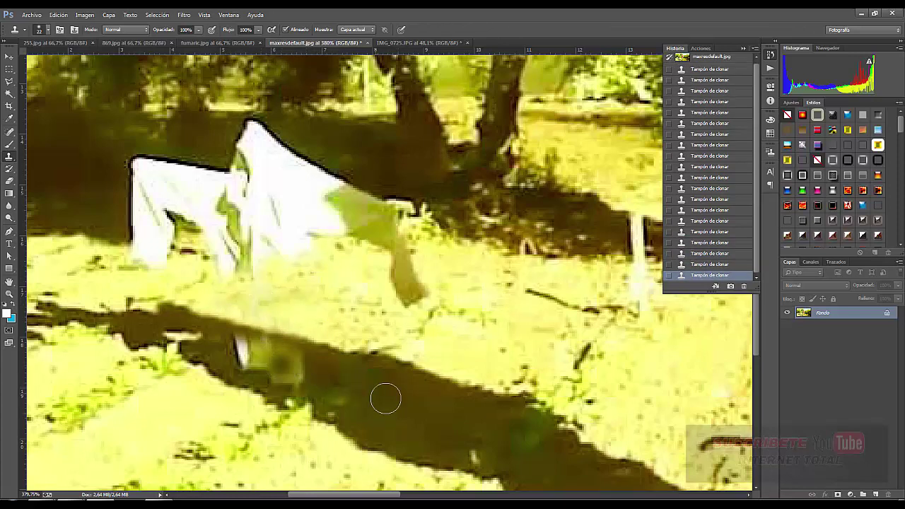
pyautogui.moveTo(311, 388)
pyautogui.mouseDown()
pyautogui.moveTo(289, 373)
pyautogui.moveTo(269, 377)
pyautogui.moveTo(238, 356)
pyautogui.moveTo(290, 358)
pyautogui.moveTo(268, 349)
pyautogui.moveTo(247, 345)
pyautogui.moveTo(353, 393)
pyautogui.mouseUp()
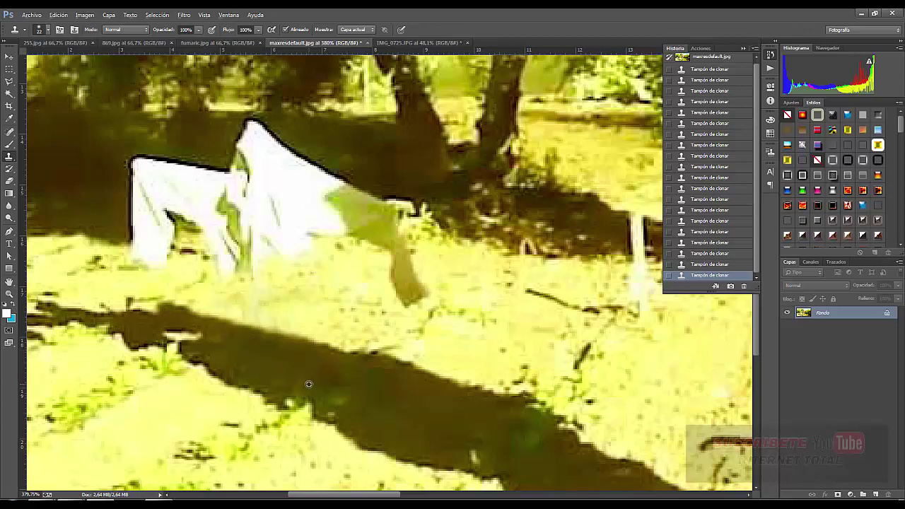
pyautogui.scroll(-2, 305, 382)
pyautogui.scroll(-2, 305, 383)
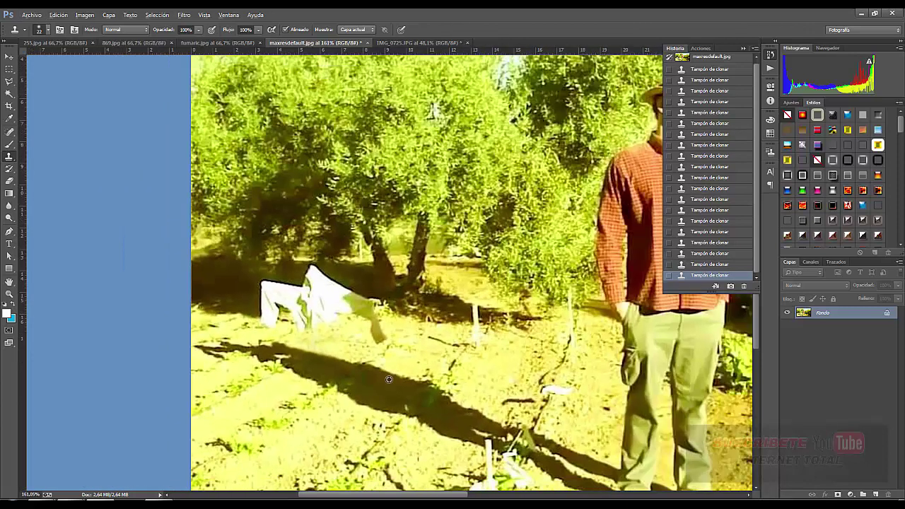
pyautogui.scroll(-2, 354, 378)
pyautogui.scroll(2, 318, 288)
pyautogui.scroll(1, 246, 349)
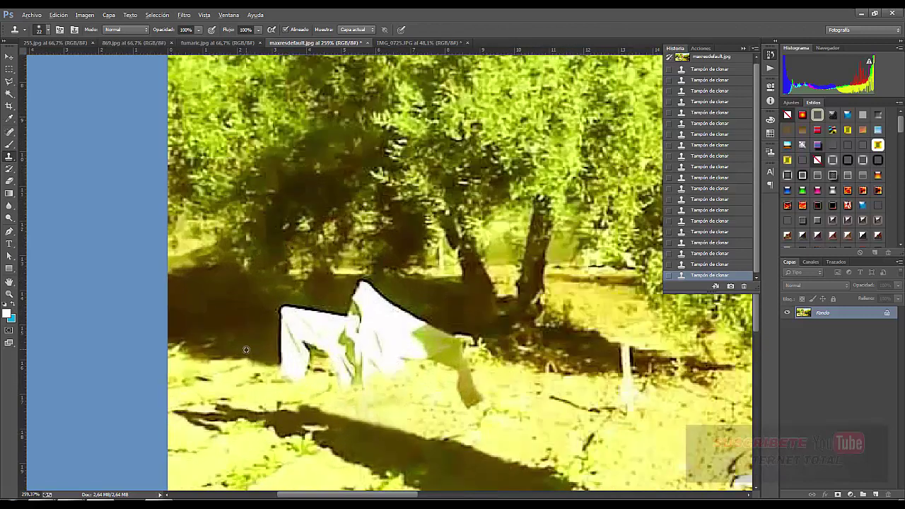
pyautogui.moveTo(276, 363)
pyautogui.mouseDown()
pyautogui.moveTo(305, 353)
pyautogui.moveTo(285, 346)
pyautogui.moveTo(297, 348)
pyautogui.moveTo(311, 368)
pyautogui.mouseUp()
# Zoom out to check the orchard photo and bring up fumaric.jpg.
pyautogui.scroll(-2, 376, 356)
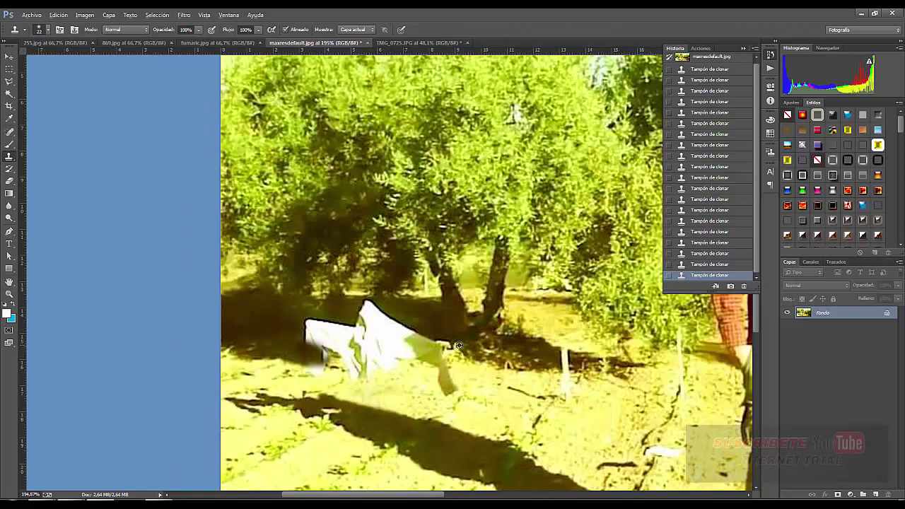
pyautogui.scroll(1, 458, 345)
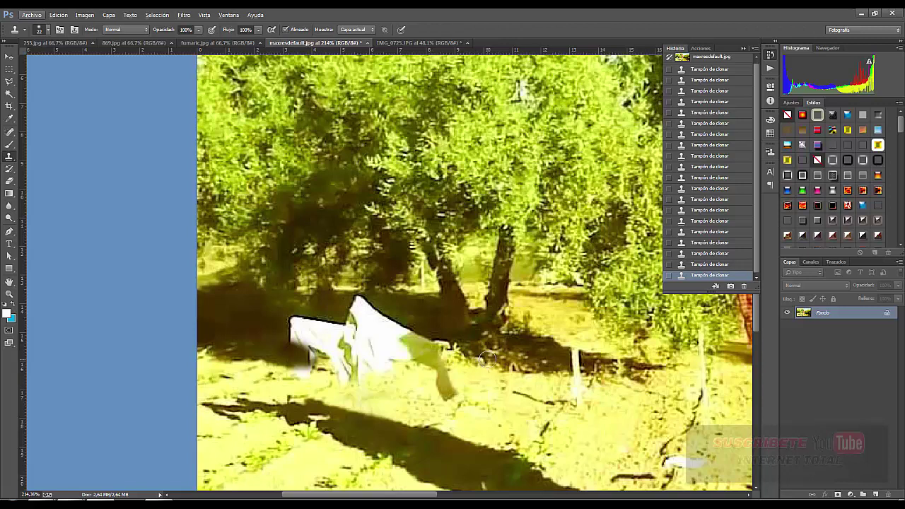
pyautogui.scroll(-1, 476, 359)
pyautogui.scroll(-2, 486, 380)
pyautogui.scroll(-1, 481, 410)
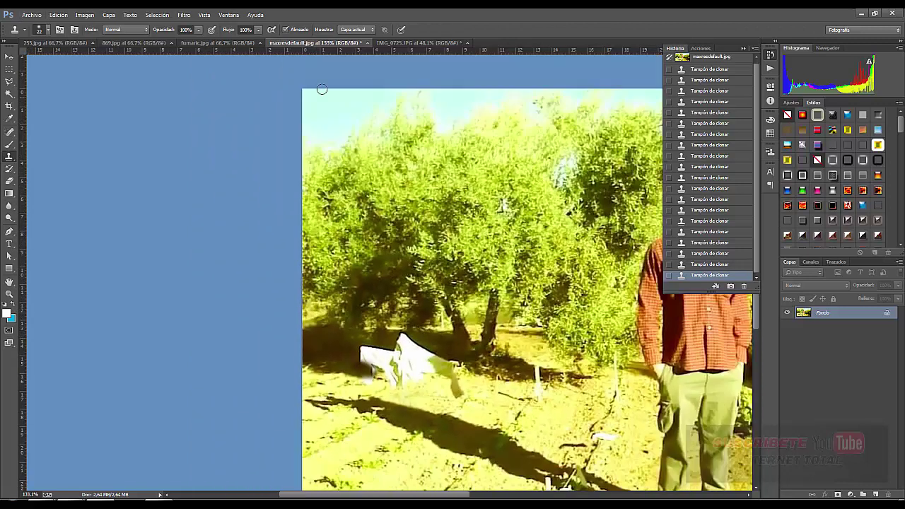
pyautogui.click(210, 44)
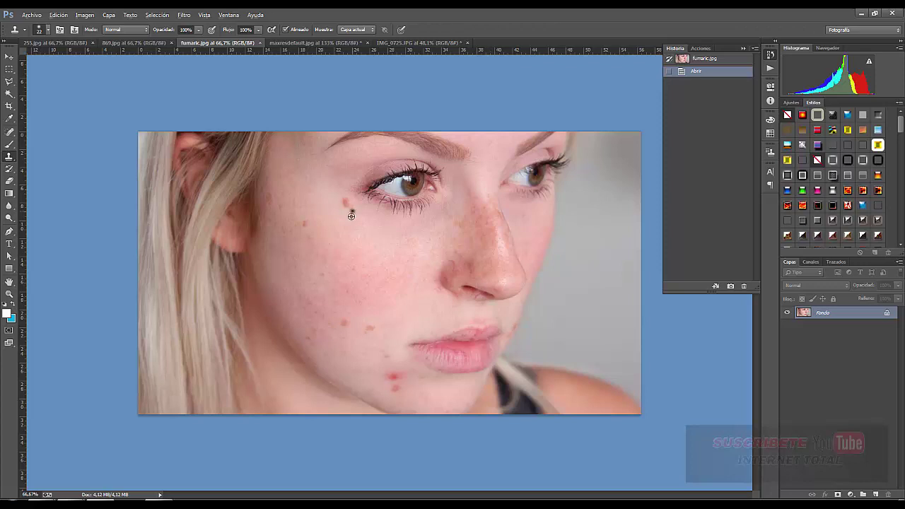
# Zoom in and set up the Spot Healing Brush with a soft 59 px tip.
pyautogui.scroll(2, 352, 211)
pyautogui.scroll(1, 364, 363)
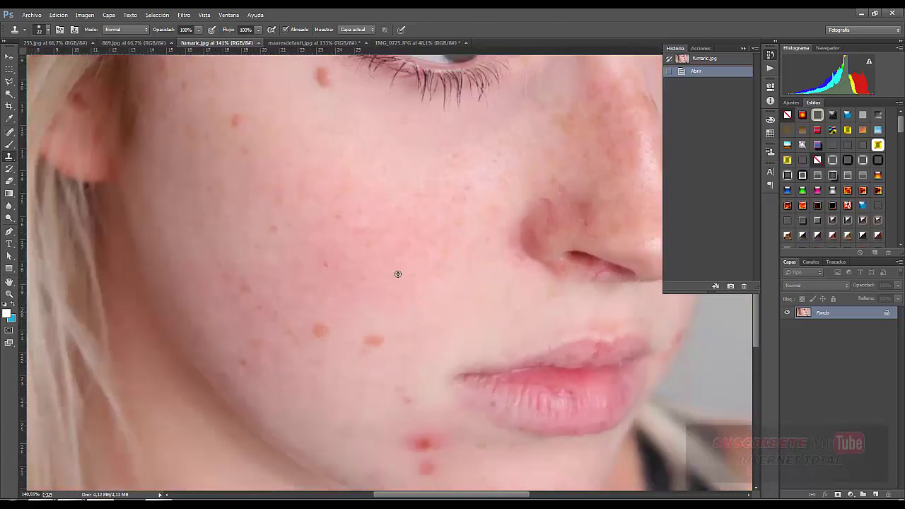
pyautogui.scroll(1, 288, 108)
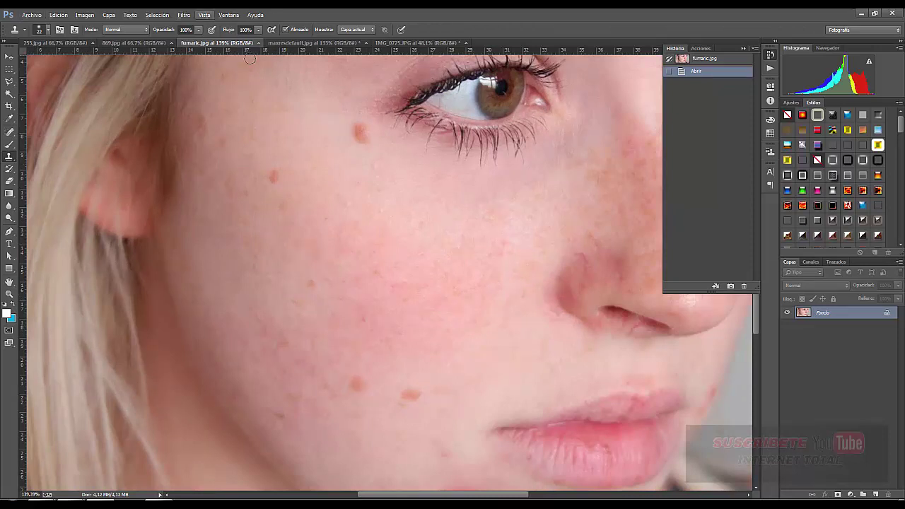
pyautogui.click(11, 134)
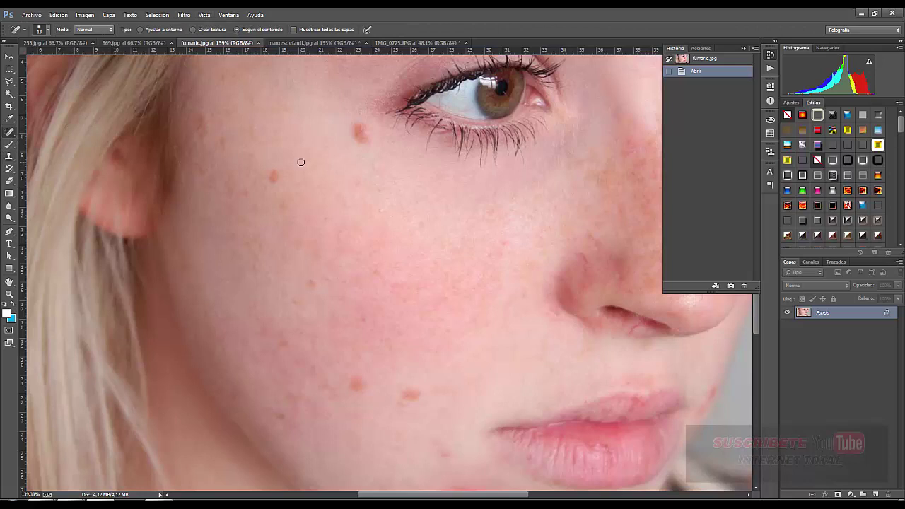
pyautogui.click(45, 32)
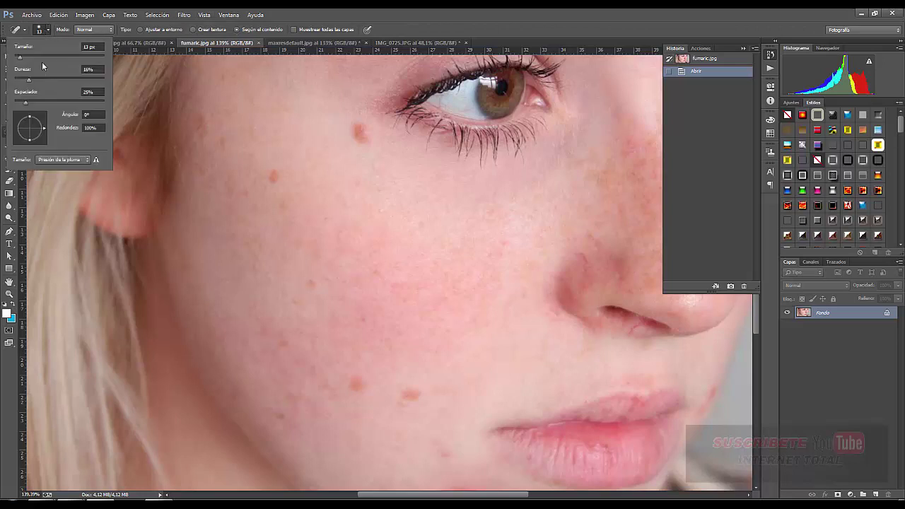
pyautogui.click(37, 56)
pyautogui.click(22, 85)
pyautogui.click(40, 57)
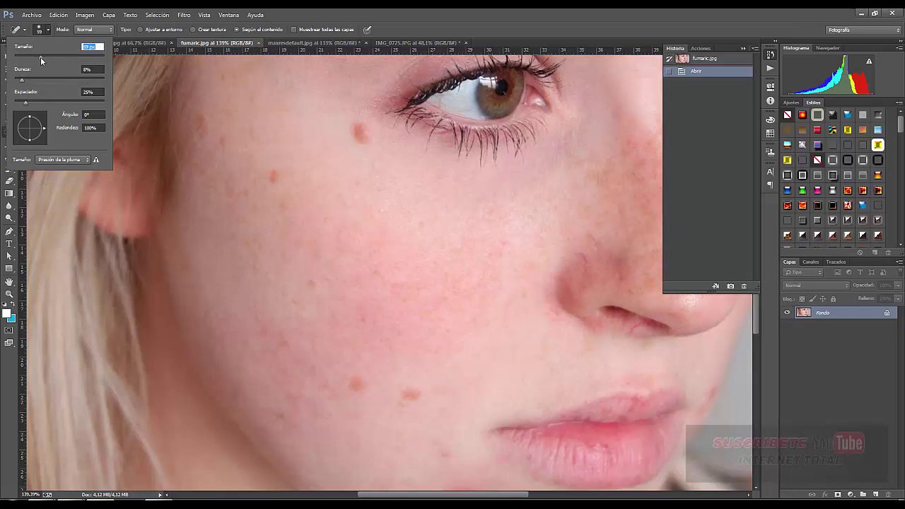
# Spot-heal the blemishes below the eye.
pyautogui.click(361, 134)
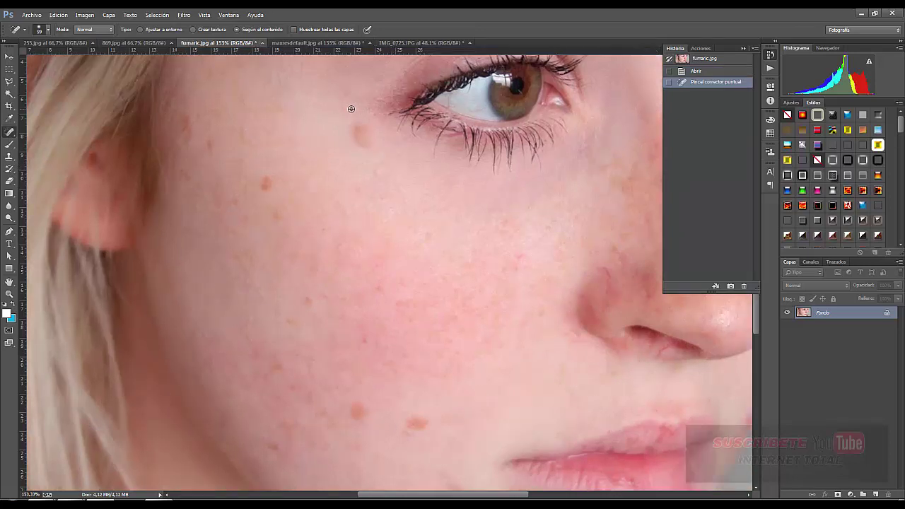
pyautogui.scroll(3, 353, 130)
pyautogui.click(363, 161)
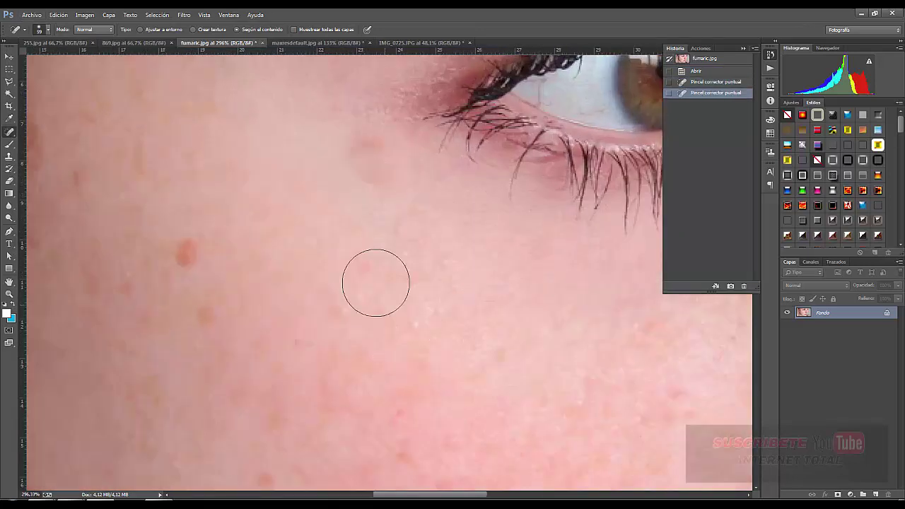
pyautogui.click(357, 160)
pyautogui.click(368, 150)
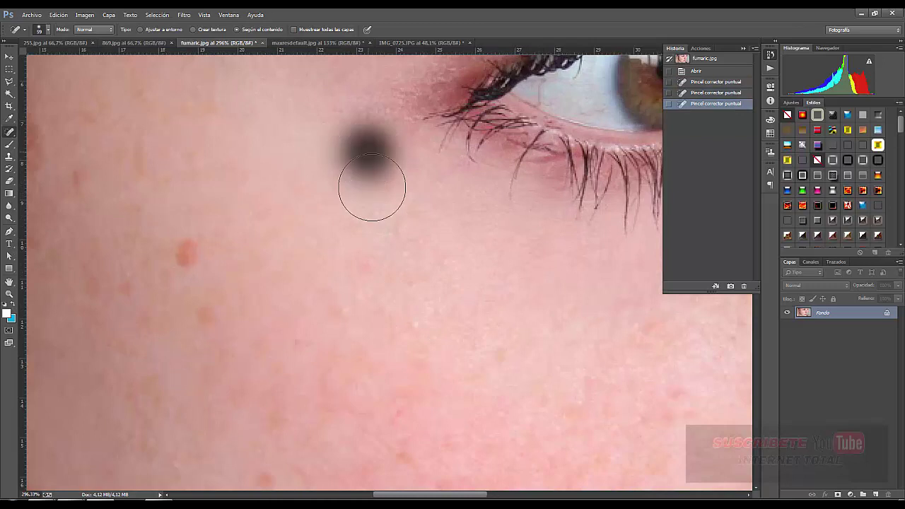
pyautogui.scroll(-2, 323, 208)
pyautogui.scroll(-1, 379, 222)
pyautogui.scroll(-1, 487, 296)
pyautogui.scroll(-1, 487, 295)
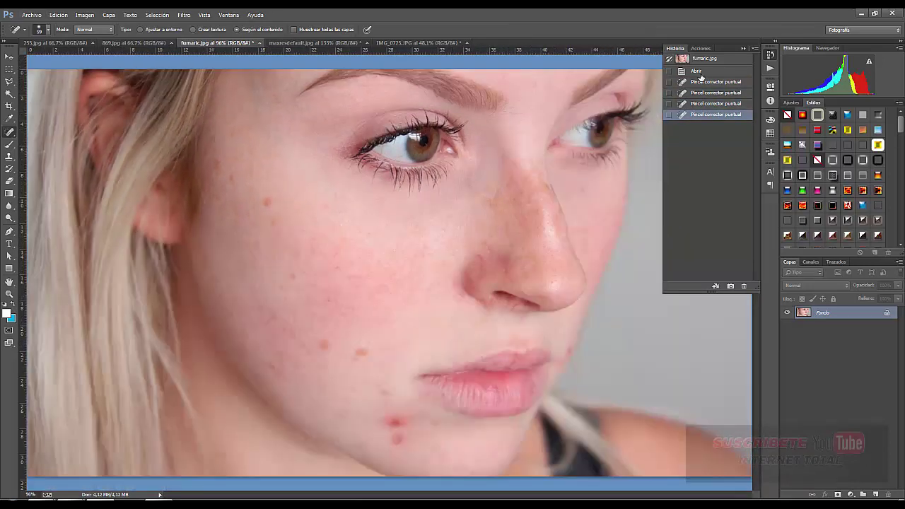
# Spot-heal the red blemishes on the chin and the spots on the cheek.
pyautogui.click(365, 351)
pyautogui.click(392, 420)
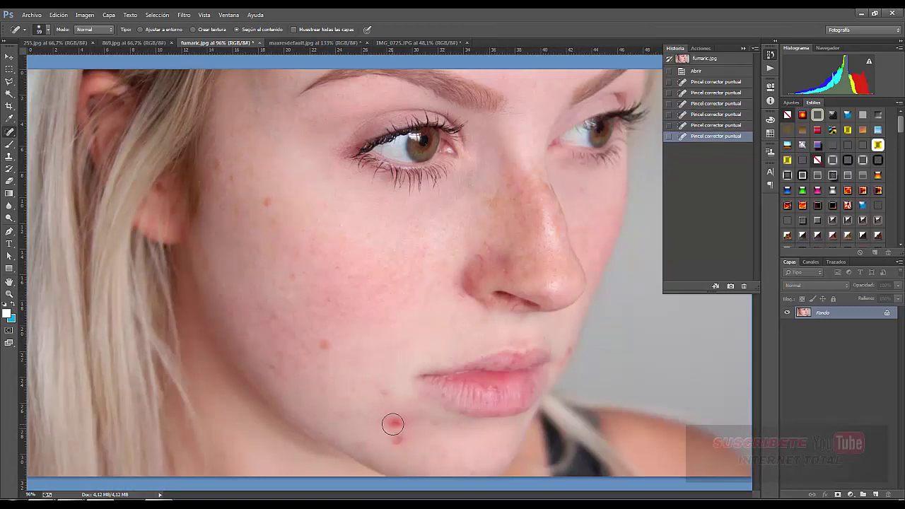
pyautogui.click(393, 423)
pyautogui.click(399, 438)
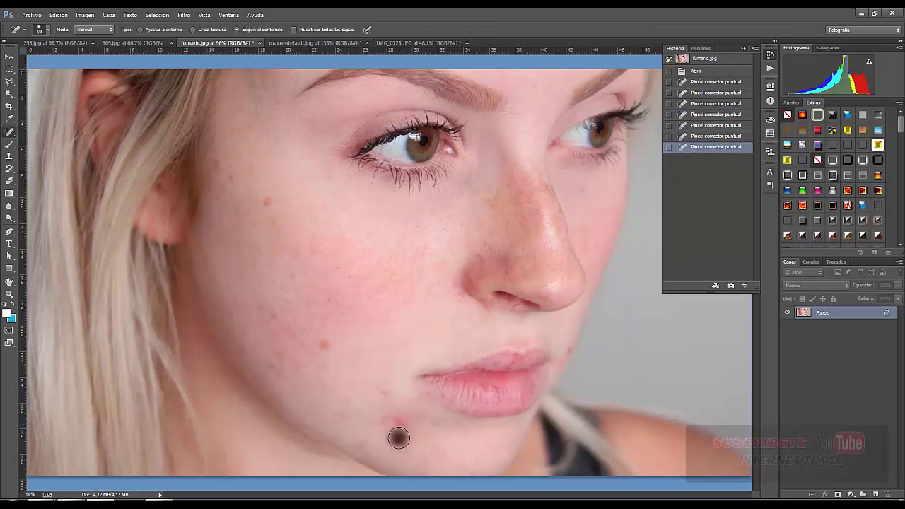
pyautogui.click(327, 349)
pyautogui.click(324, 348)
pyautogui.click(279, 288)
pyautogui.click(266, 205)
# Heal two more spots on the chin.
pyautogui.scroll(-3, 359, 295)
pyautogui.scroll(3, 389, 390)
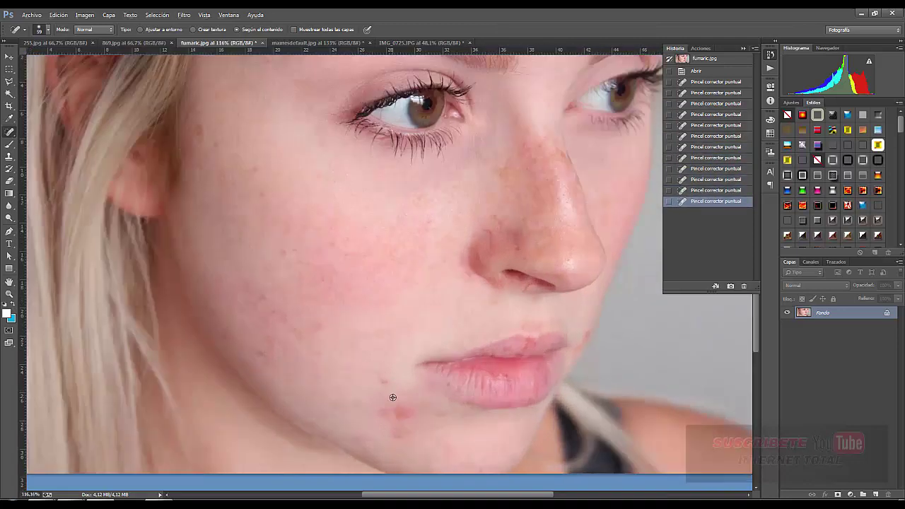
pyautogui.scroll(2, 389, 390)
pyautogui.scroll(1, 384, 407)
pyautogui.click(373, 358)
pyautogui.click(415, 428)
pyautogui.scroll(-1, 313, 323)
# Revert the face photo and pick the Clone Stamp tool with a 48 px brush.
pyautogui.click(697, 71)
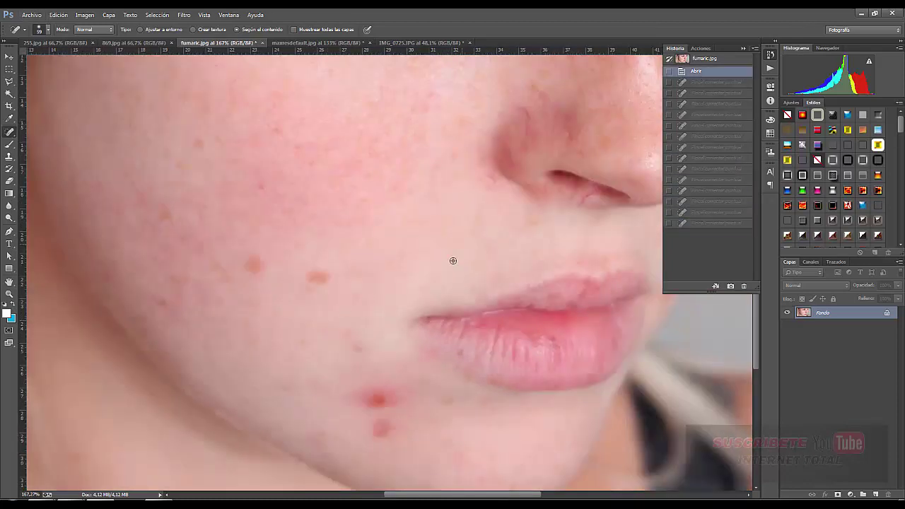
pyautogui.scroll(-2, 420, 347)
pyautogui.scroll(1, 420, 347)
pyautogui.scroll(1, 419, 347)
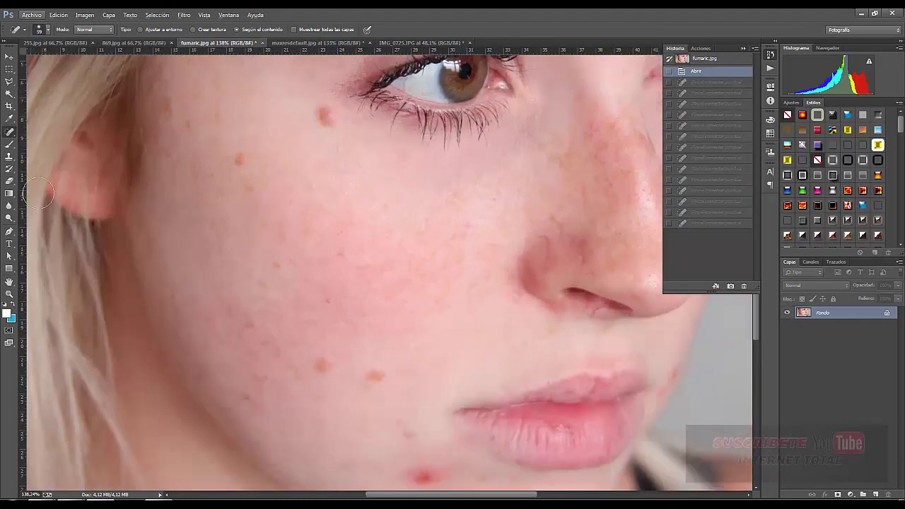
pyautogui.click(9, 157)
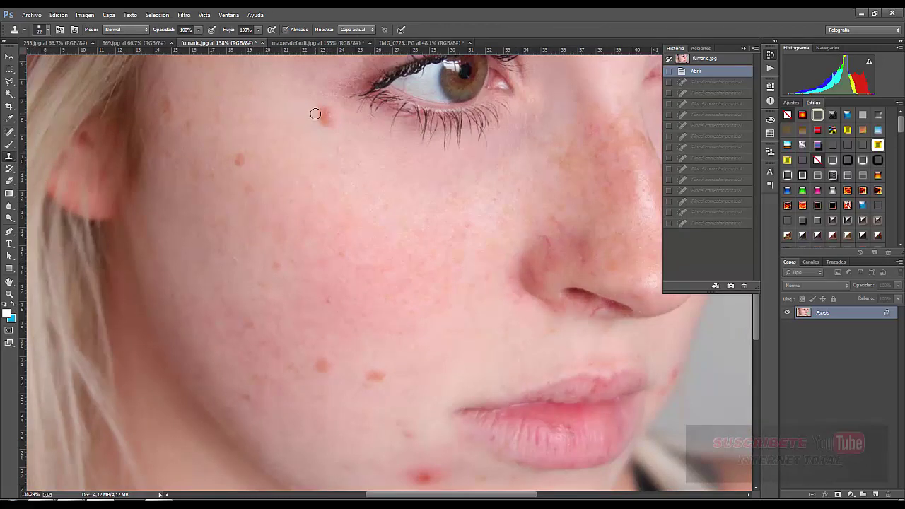
pyautogui.click(47, 31)
pyautogui.click(71, 60)
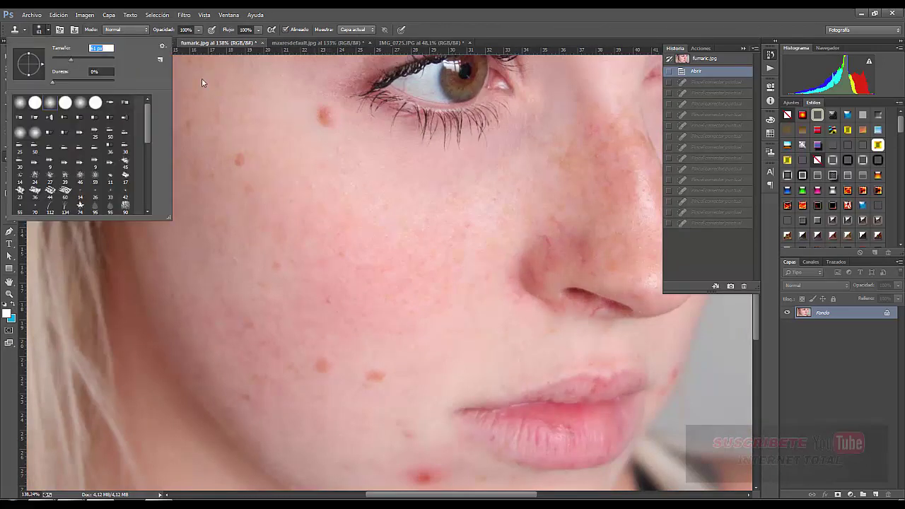
pyautogui.click(67, 58)
pyautogui.click(194, 110)
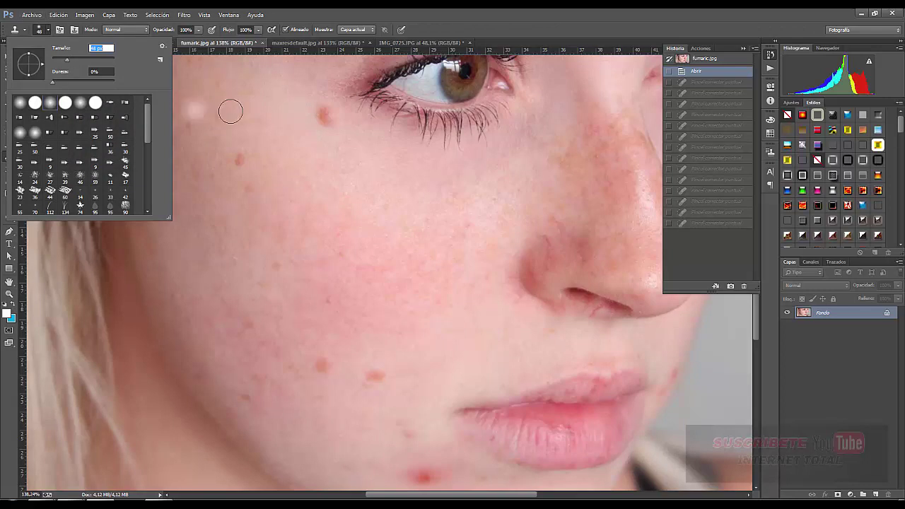
# Clone away the red spots near and under the eye and a cheek spot.
pyautogui.keyDown('alt'); pyautogui.click(299, 97); pyautogui.keyUp('alt')
pyautogui.click(322, 115)
pyautogui.click(304, 121)
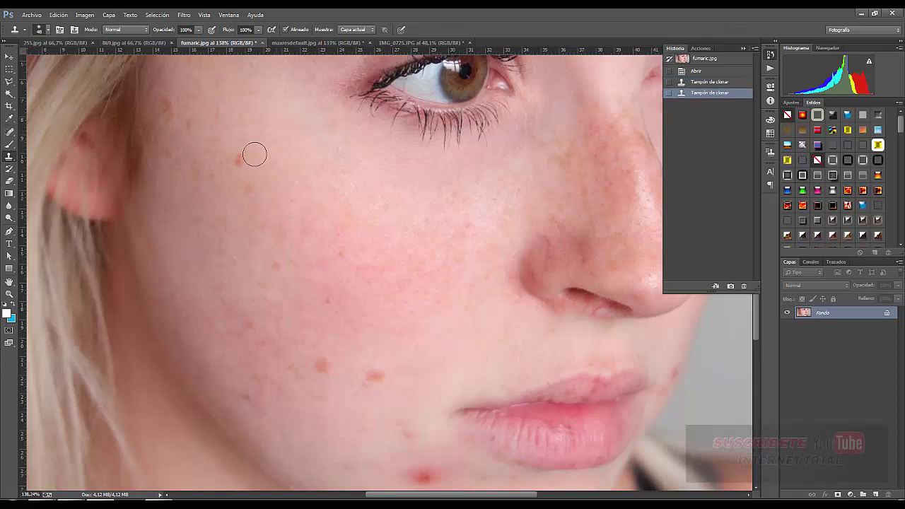
pyautogui.scroll(-2, 318, 156)
pyautogui.scroll(-2, 325, 169)
pyautogui.scroll(4, 333, 182)
pyautogui.scroll(1, 340, 190)
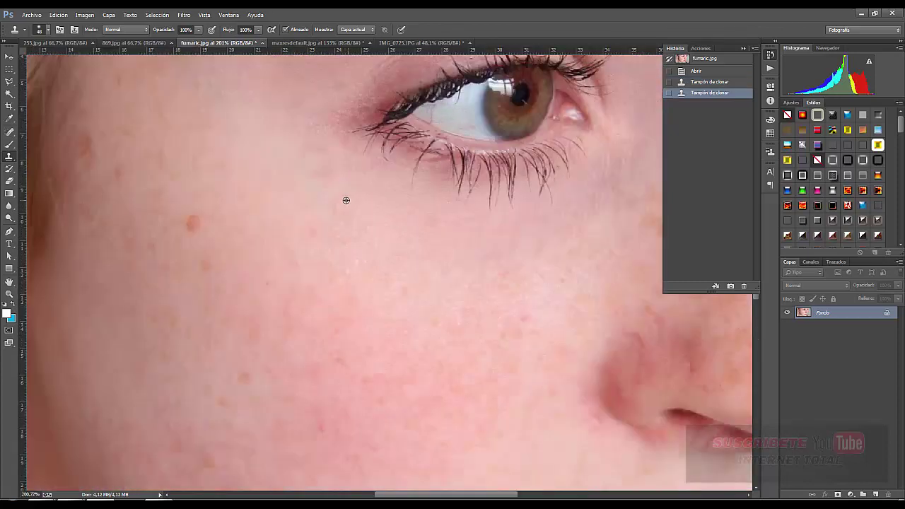
pyautogui.click(318, 176)
pyautogui.scroll(-3, 367, 240)
pyautogui.scroll(2, 394, 293)
pyautogui.scroll(2, 403, 363)
# Clone away the orange spots on the cheek.
pyautogui.keyDown('alt'); pyautogui.click(411, 373); pyautogui.keyUp('alt')
pyautogui.click(347, 364)
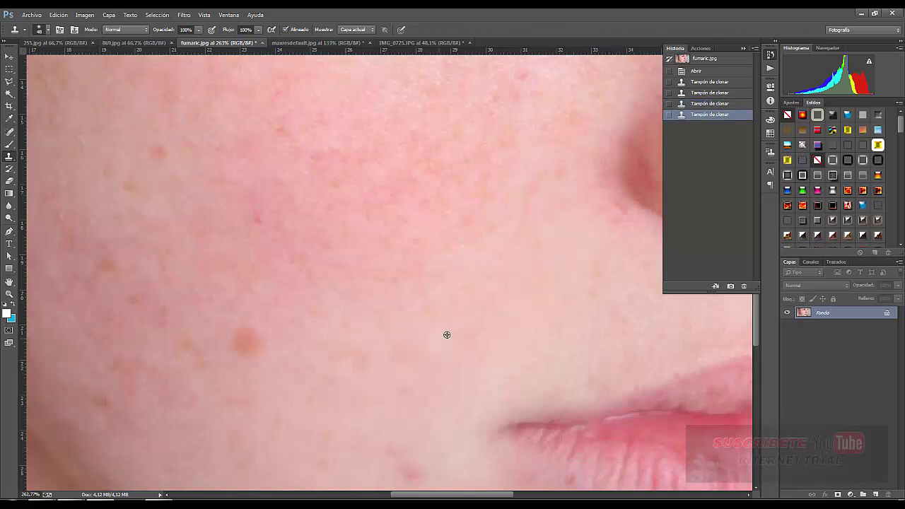
pyautogui.click(369, 358)
pyautogui.keyDown('alt'); pyautogui.click(298, 329); pyautogui.keyUp('alt')
pyautogui.click(251, 344)
pyautogui.scroll(-2, 288, 303)
pyautogui.scroll(-1, 446, 247)
pyautogui.scroll(3, 413, 401)
pyautogui.scroll(1, 412, 401)
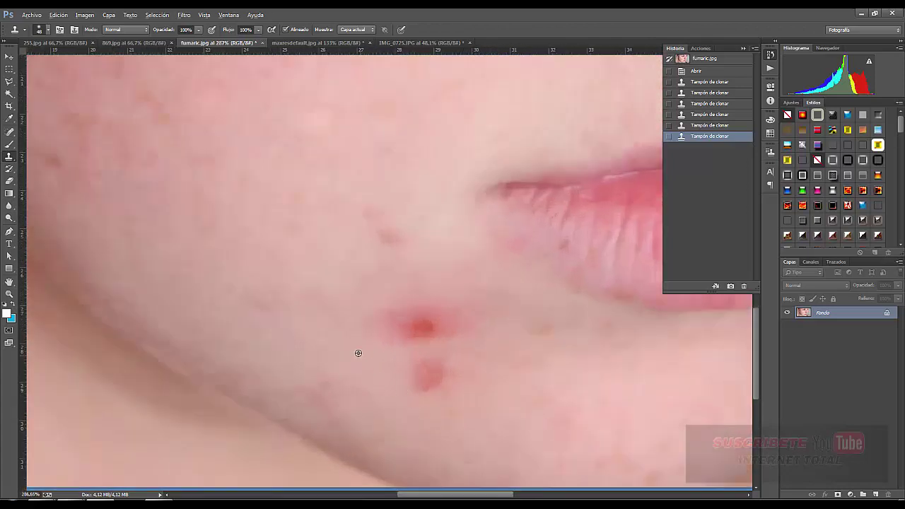
# Clone away the red blemishes on the chin.
pyautogui.click(402, 338)
pyautogui.click(414, 323)
pyautogui.click(413, 323)
pyautogui.click(415, 319)
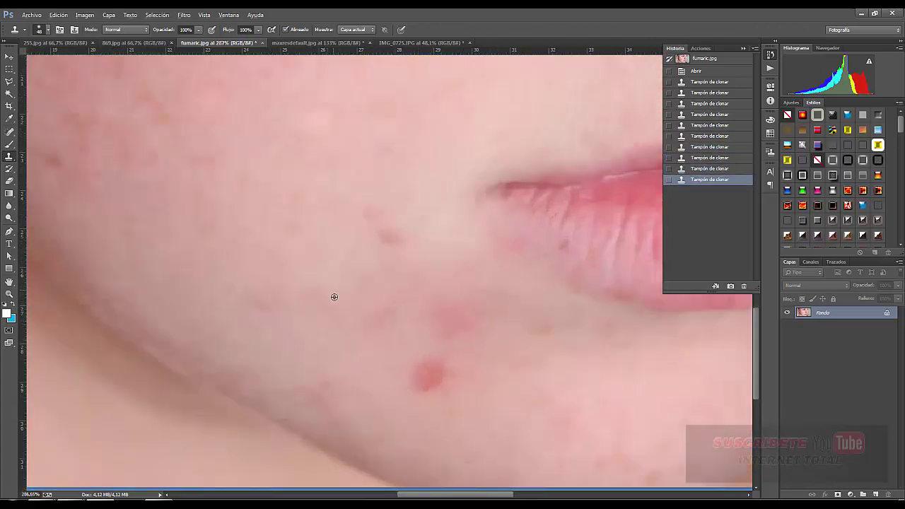
pyautogui.click(434, 375)
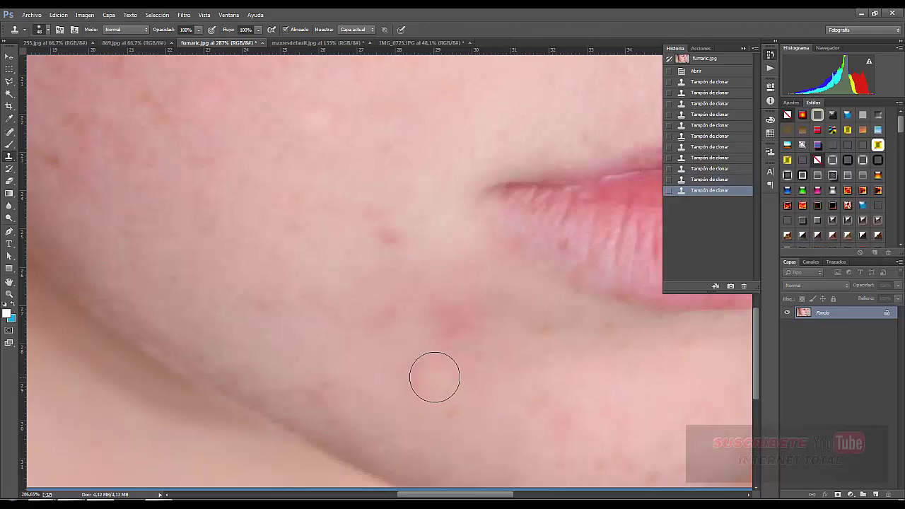
pyautogui.click(428, 376)
# Clone over the cheek blemishes below the eye.
pyautogui.click(369, 270)
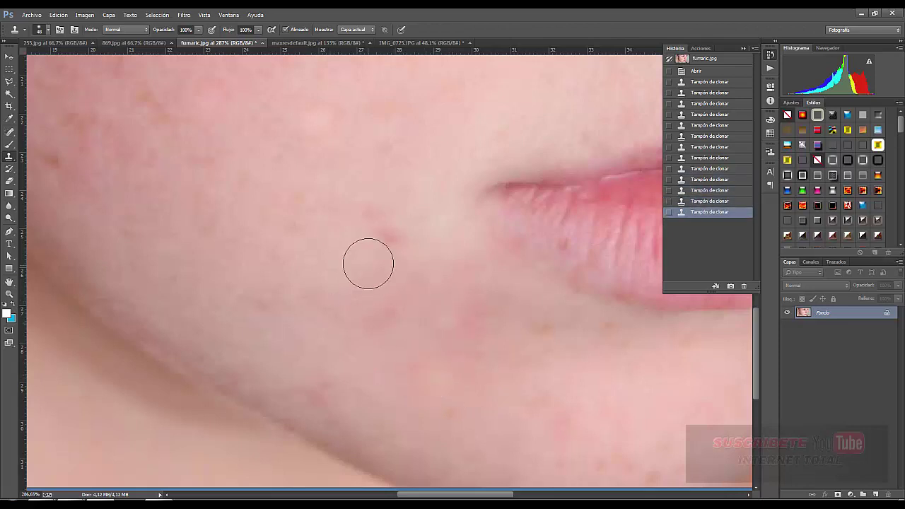
pyautogui.click(398, 249)
pyautogui.scroll(-2, 452, 339)
pyautogui.scroll(-3, 451, 339)
pyautogui.scroll(-2, 424, 297)
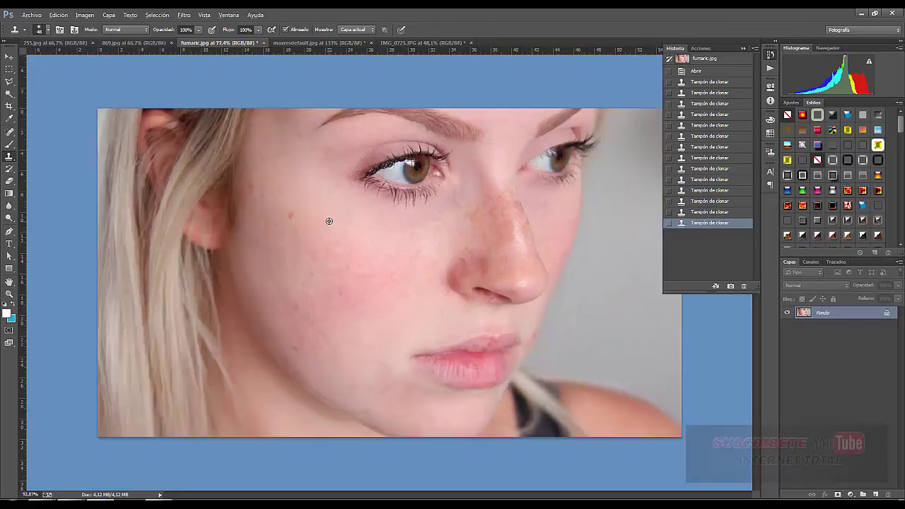
pyautogui.scroll(4, 318, 205)
pyautogui.scroll(1, 287, 187)
pyautogui.click(260, 190)
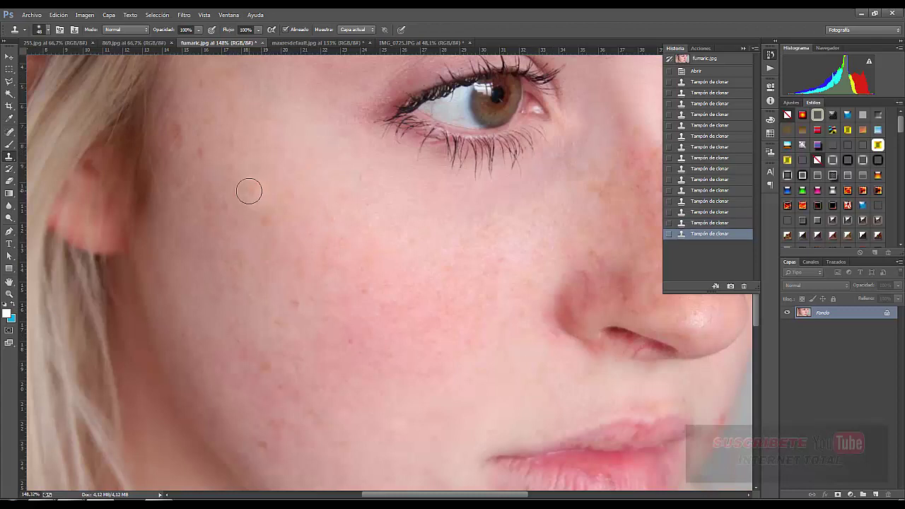
pyautogui.click(250, 190)
pyautogui.click(267, 217)
# Step back two clone edits in History to compare, then re-clone two small skin spots.
pyautogui.scroll(2, 355, 245)
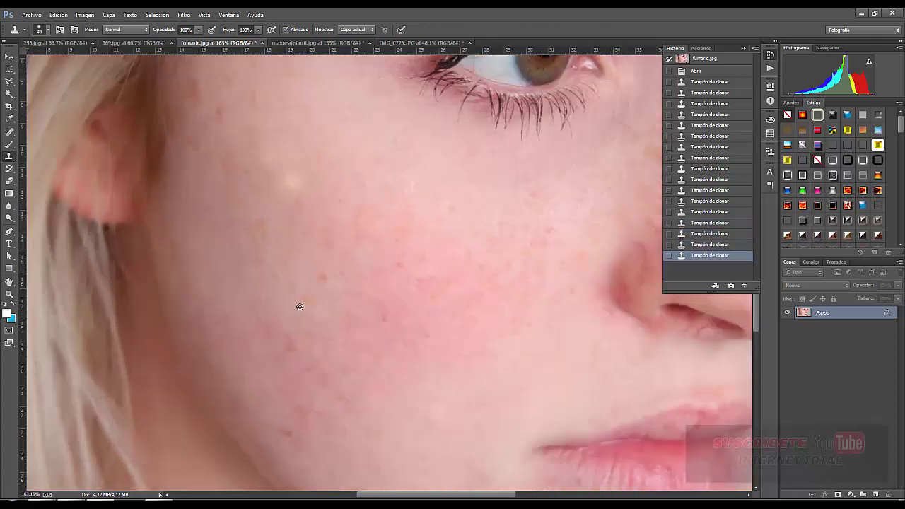
pyautogui.scroll(2, 299, 306)
pyautogui.scroll(-2, 305, 252)
pyautogui.scroll(4, 283, 184)
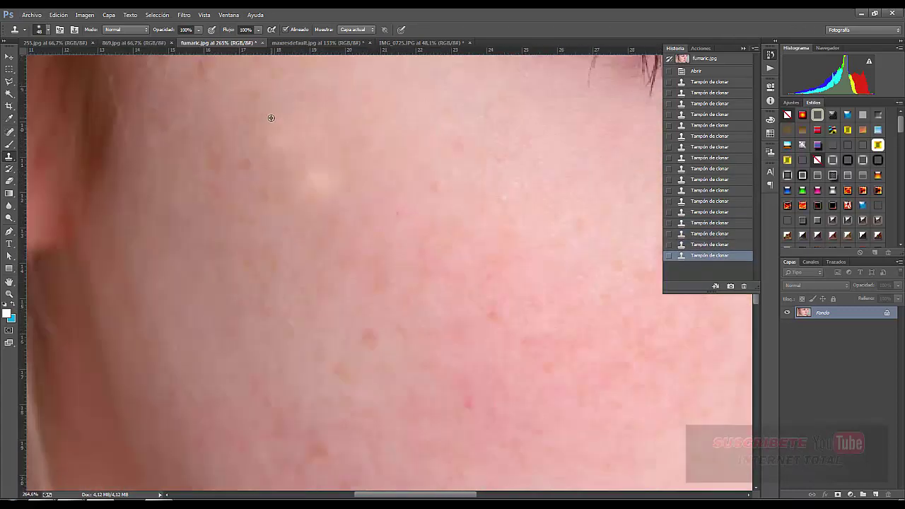
pyautogui.click(697, 233)
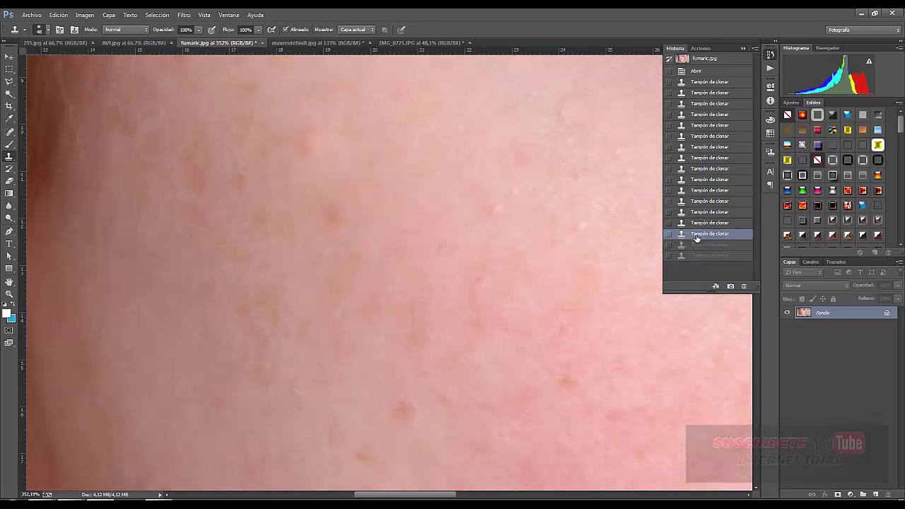
pyautogui.click(699, 246)
pyautogui.click(705, 234)
pyautogui.click(291, 131)
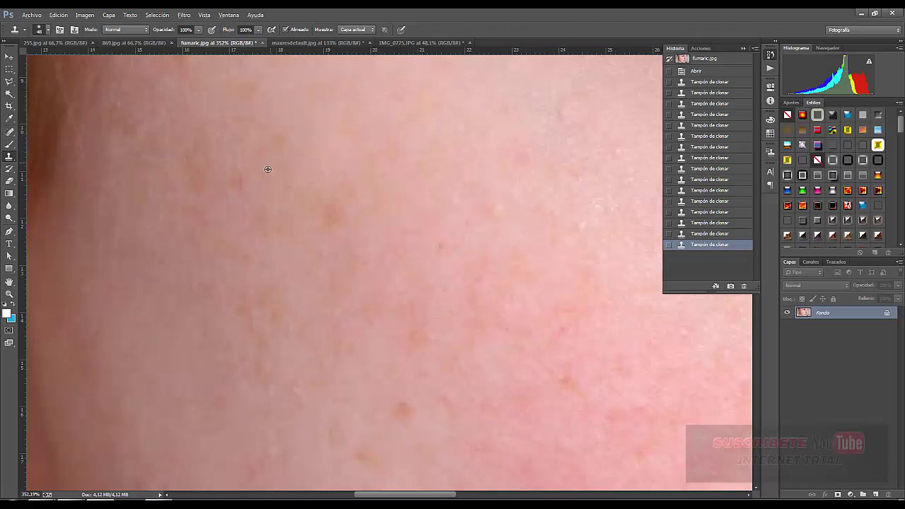
pyautogui.click(324, 217)
# Resample clean skin, clone one last cheek spot, and switch to 869.jpg.
pyautogui.scroll(-2, 318, 218)
pyautogui.scroll(-2, 315, 219)
pyautogui.scroll(-2, 314, 220)
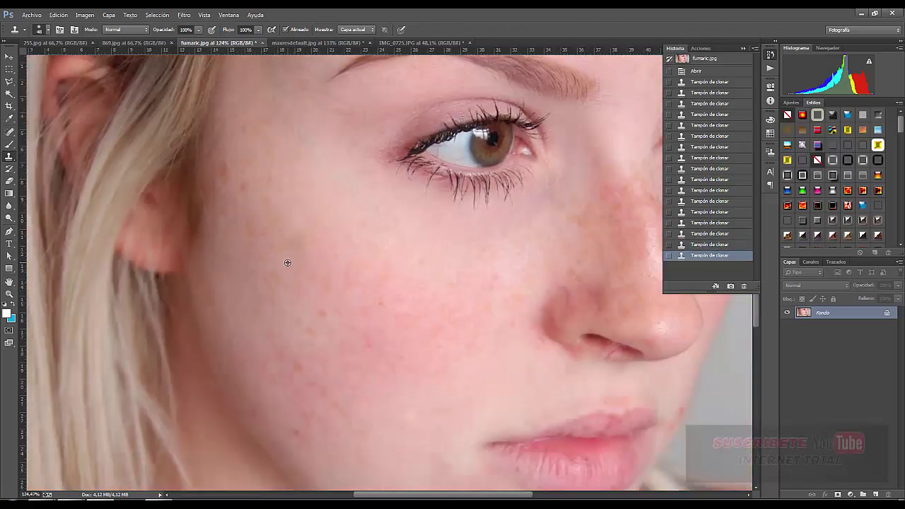
pyautogui.scroll(-2, 315, 220)
pyautogui.scroll(-2, 326, 230)
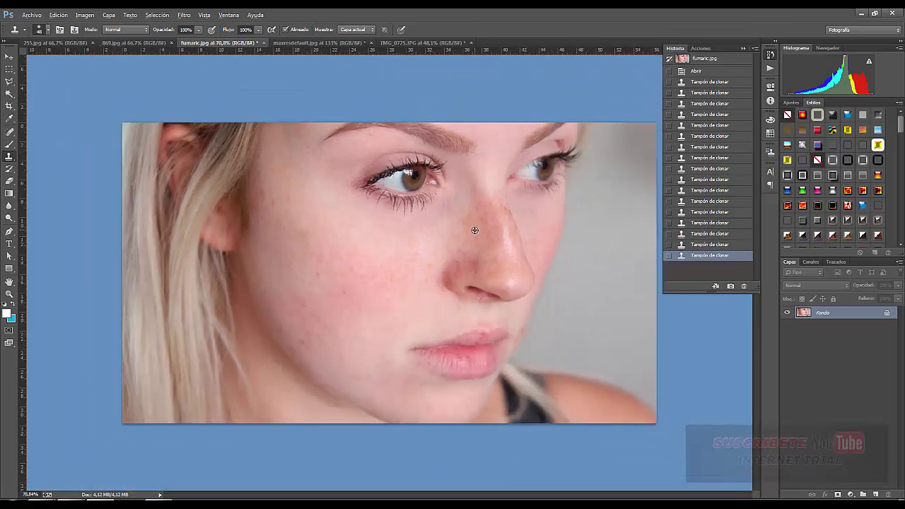
pyautogui.scroll(2, 520, 258)
pyautogui.scroll(2, 549, 265)
pyautogui.scroll(-2, 414, 251)
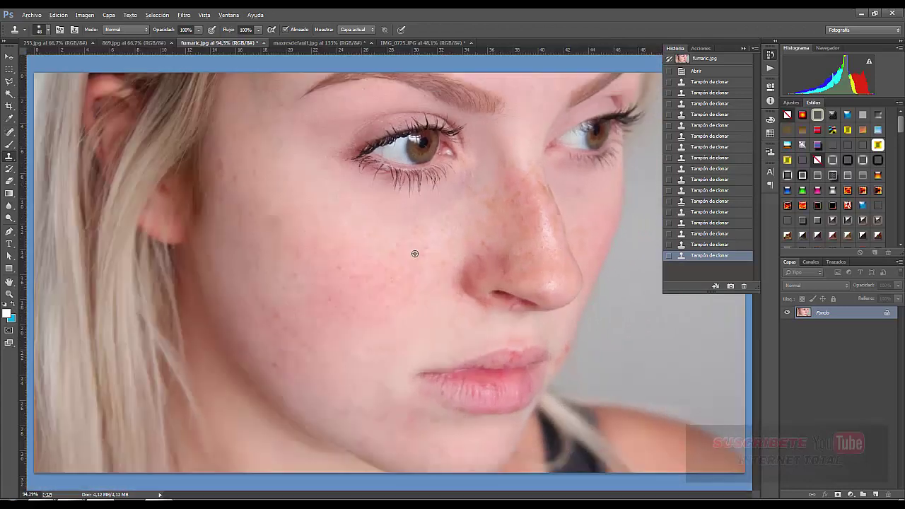
pyautogui.scroll(2, 502, 177)
pyautogui.scroll(2, 525, 147)
pyautogui.scroll(2, 432, 234)
pyautogui.scroll(-1, 418, 242)
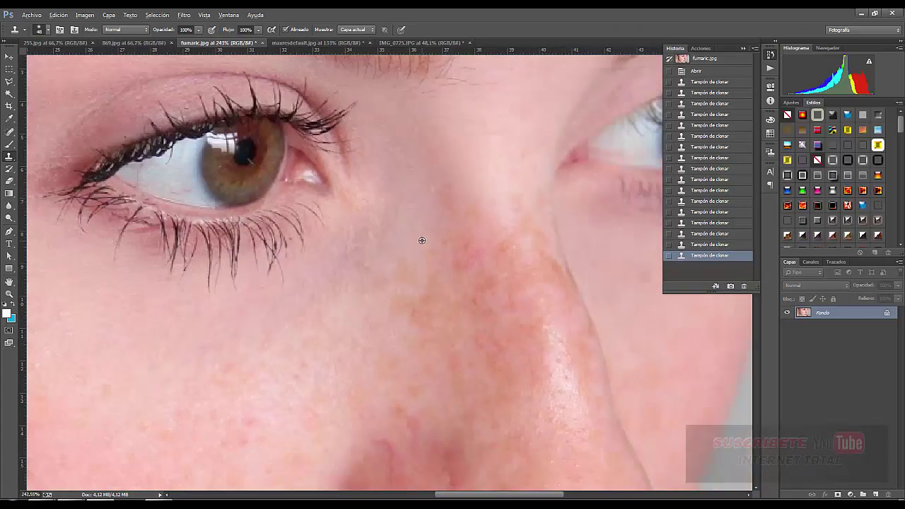
pyautogui.scroll(-1, 435, 221)
pyautogui.scroll(-3, 434, 221)
pyautogui.press('alt')
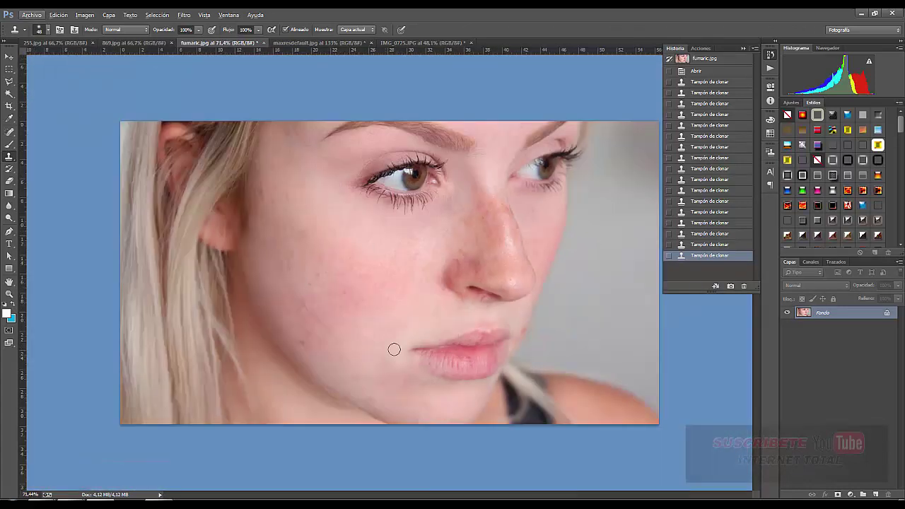
pyautogui.scroll(1, 296, 196)
pyautogui.scroll(3, 214, 200)
pyautogui.scroll(3, 258, 219)
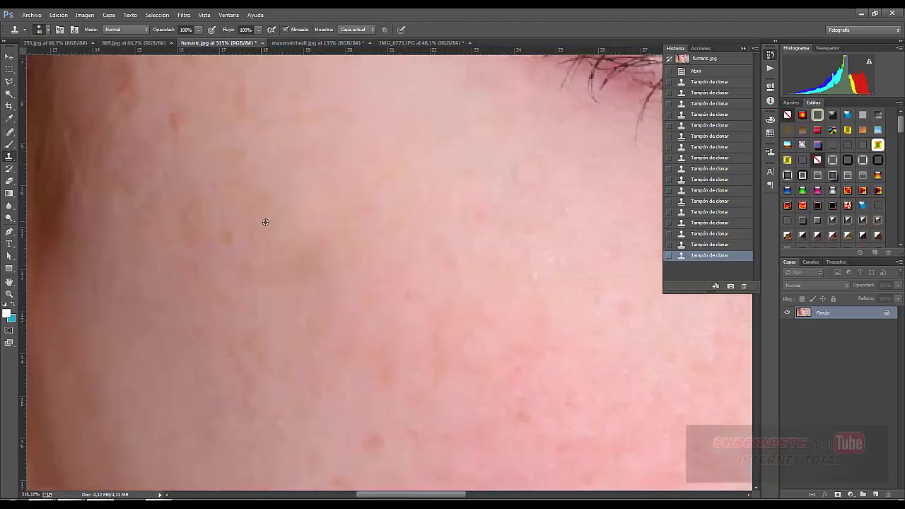
pyautogui.click(317, 259)
pyautogui.scroll(-2, 295, 219)
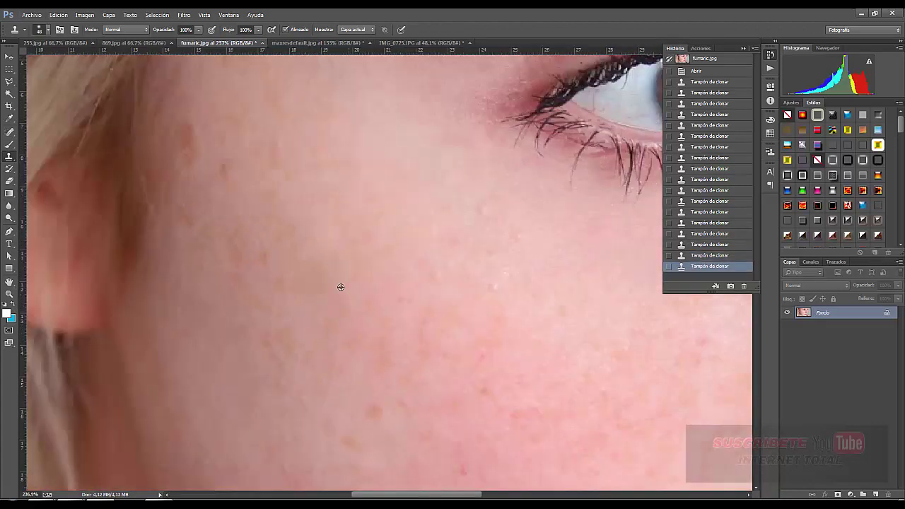
pyautogui.scroll(-2, 340, 274)
pyautogui.scroll(-1, 339, 265)
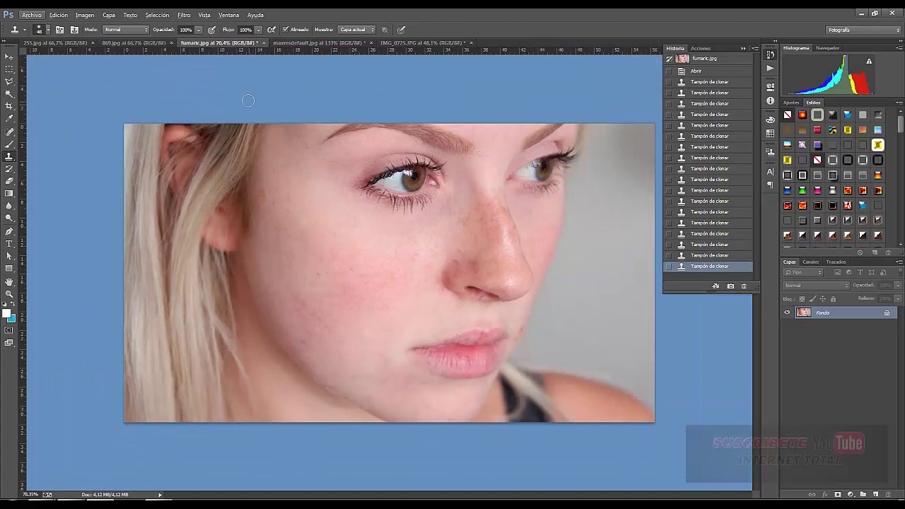
pyautogui.click(149, 44)
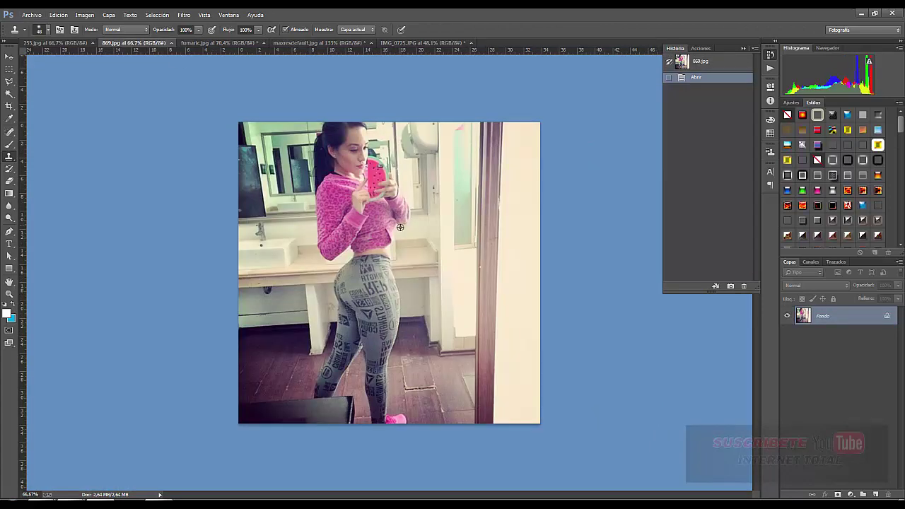
pyautogui.scroll(1, 390, 269)
pyautogui.scroll(1, 389, 269)
pyautogui.scroll(1, 363, 273)
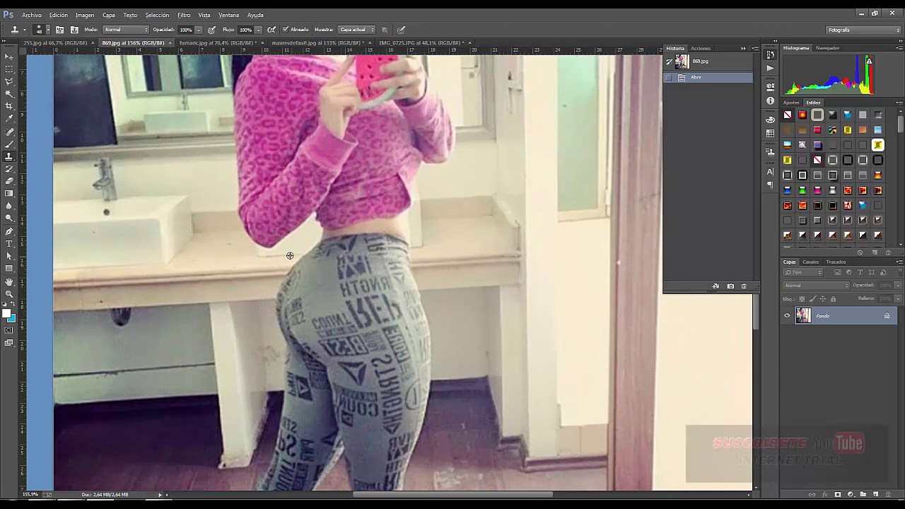
pyautogui.scroll(1, 314, 260)
pyautogui.scroll(2, 299, 285)
pyautogui.scroll(1, 297, 216)
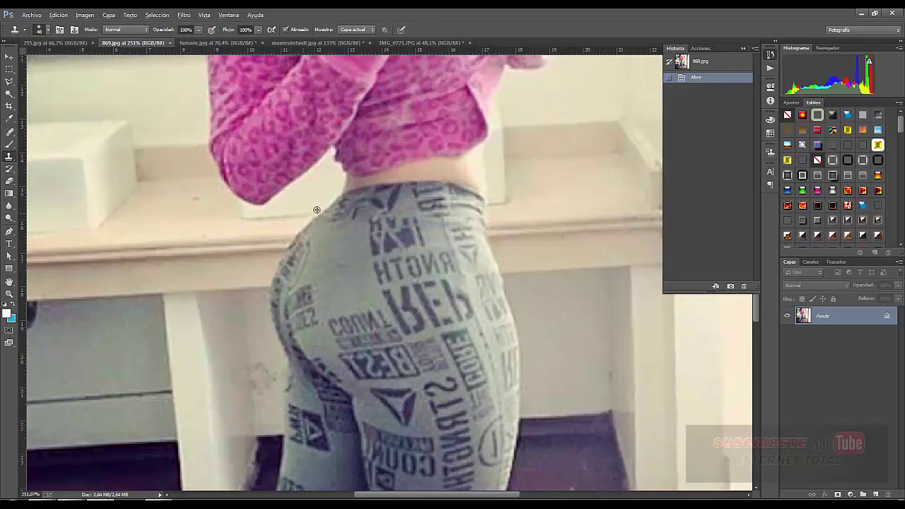
pyautogui.scroll(-2, 297, 216)
pyautogui.scroll(-2, 297, 215)
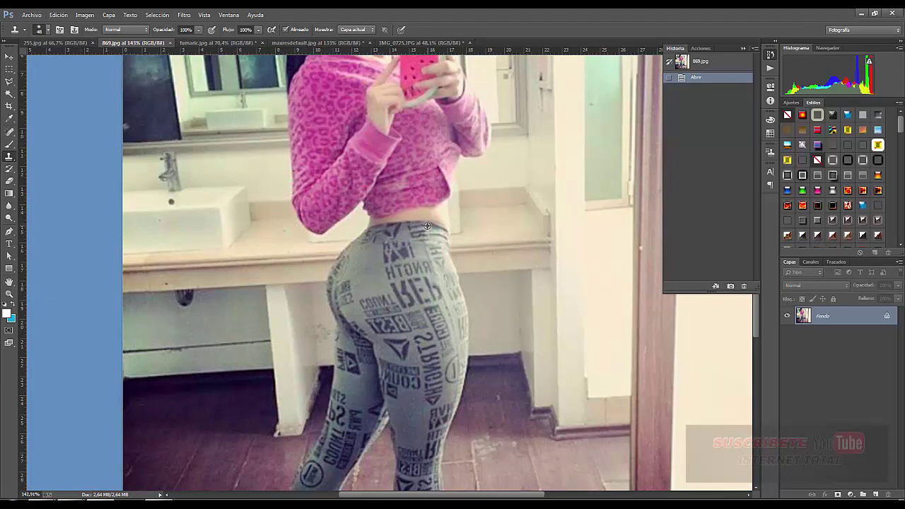
pyautogui.scroll(1, 474, 257)
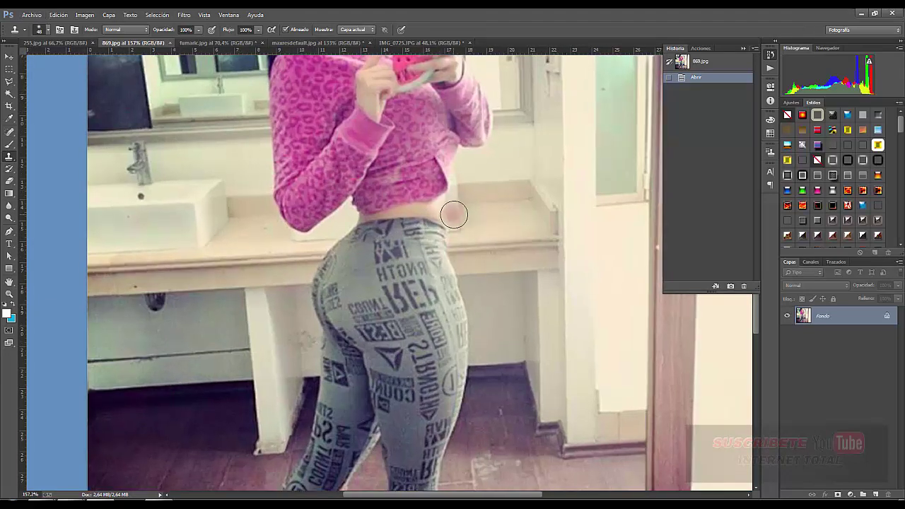
pyautogui.scroll(2, 316, 273)
pyautogui.scroll(2, 316, 273)
pyautogui.press('m')
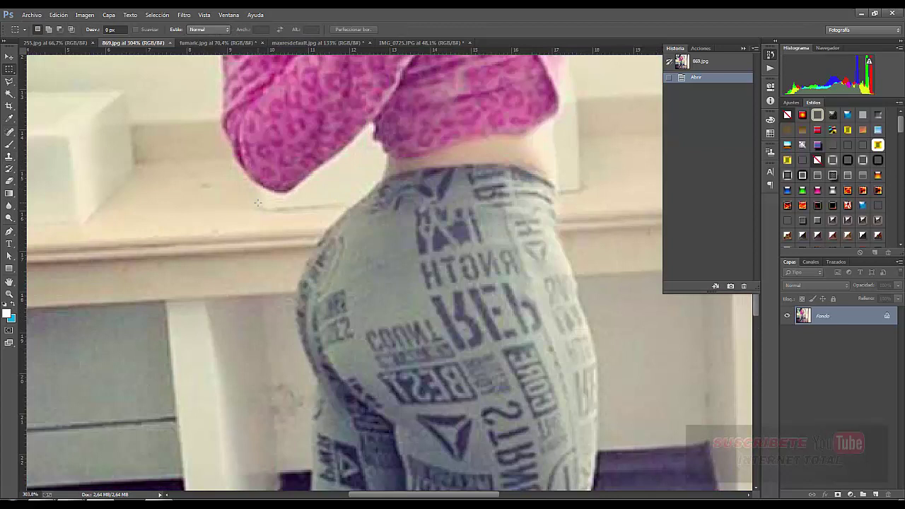
# Copy the left hip area and paste it as layer Capa 1, shifted left.
pyautogui.moveTo(237, 161); pyautogui.dragTo(410, 411)
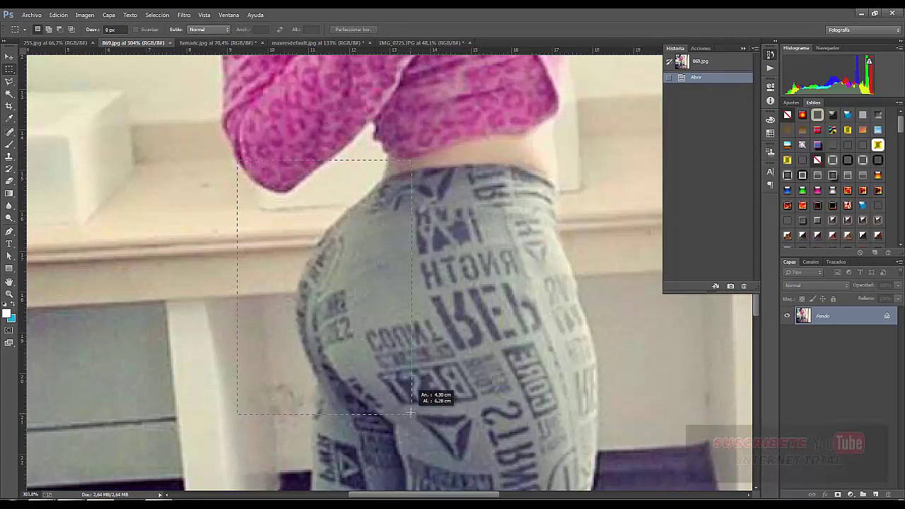
pyautogui.moveTo(410, 411); pyautogui.dragTo(412, 414)
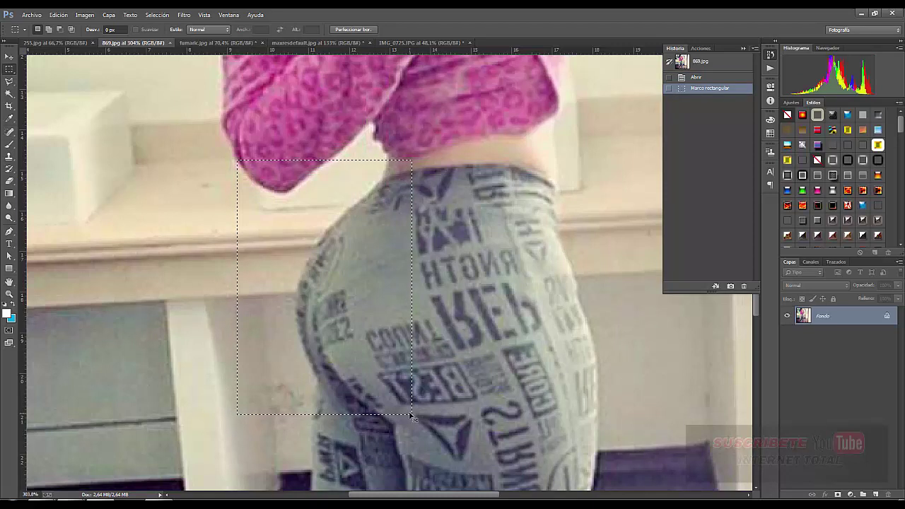
pyautogui.click(350, 281)
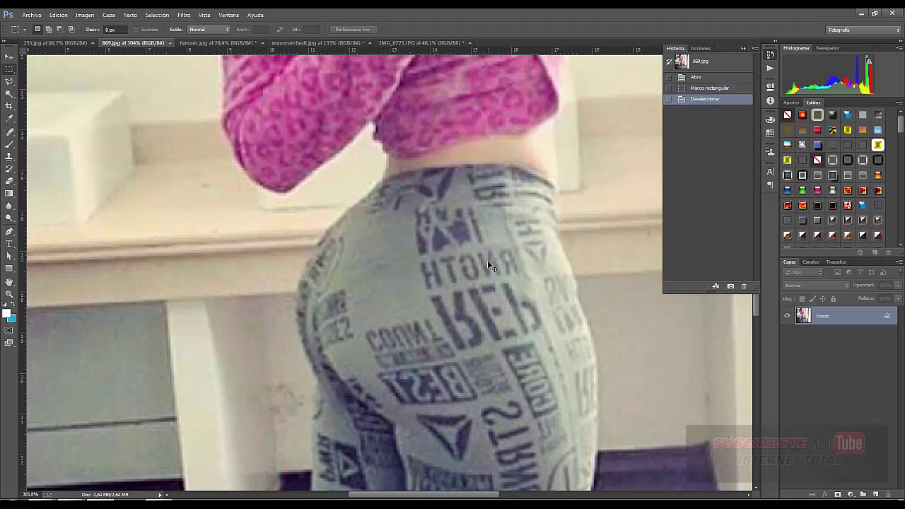
pyautogui.hotkey('ctrl', 'v')
pyautogui.press('v')
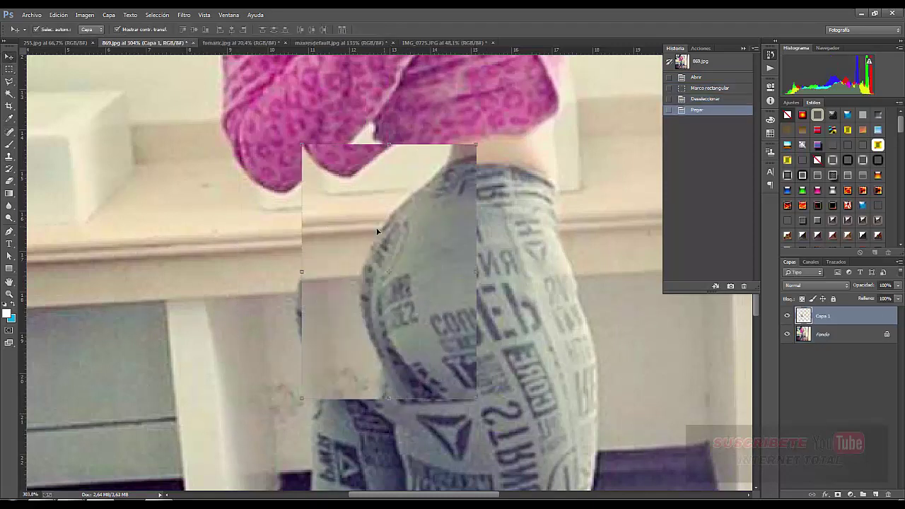
pyautogui.moveTo(383, 225); pyautogui.dragTo(304, 225)
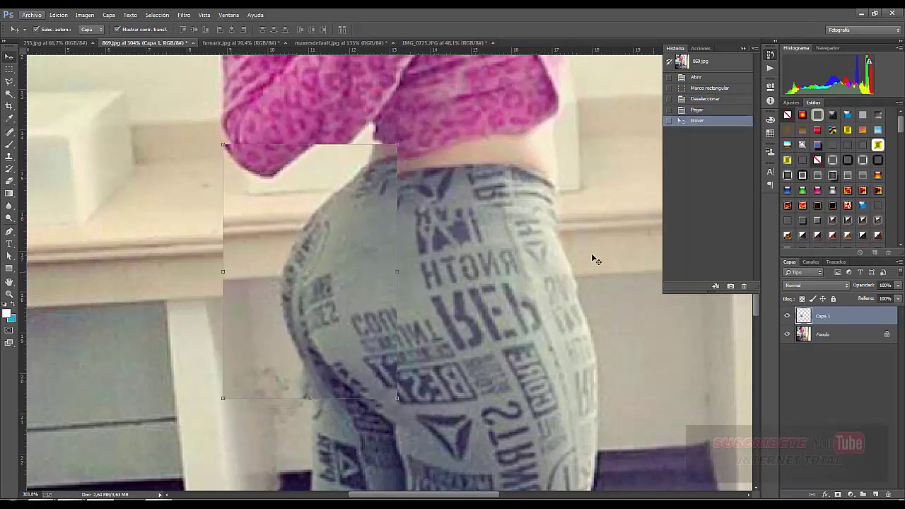
# Erase the Capa 1 patch's top edge over the shirt.
pyautogui.scroll(3, 300, 218)
pyautogui.scroll(-3, 199, 176)
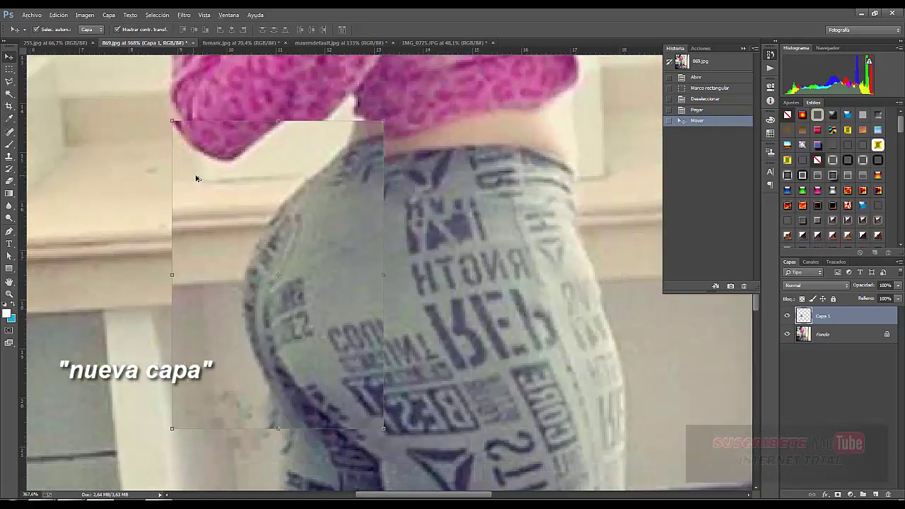
pyautogui.click(9, 179)
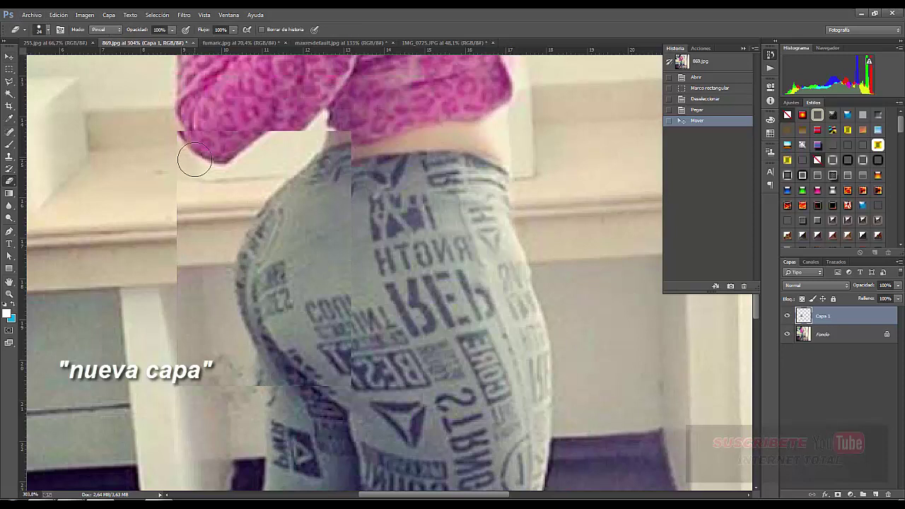
pyautogui.moveTo(192, 145); pyautogui.dragTo(274, 138)
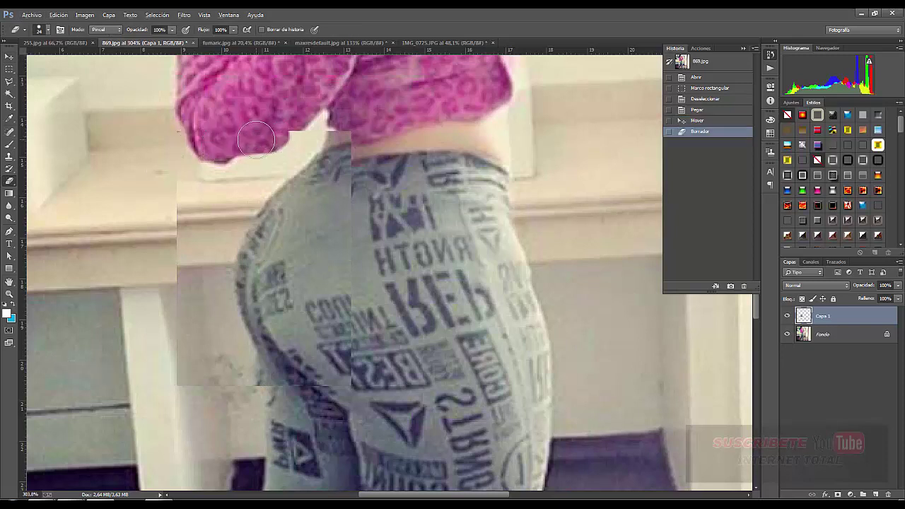
pyautogui.scroll(3, 273, 139)
# Hide Fondo, erase cream pixels at the patch top, and shrink the Eraser to 12 px.
pyautogui.click(788, 334)
pyautogui.click(789, 339)
pyautogui.moveTo(323, 162); pyautogui.dragTo(354, 127)
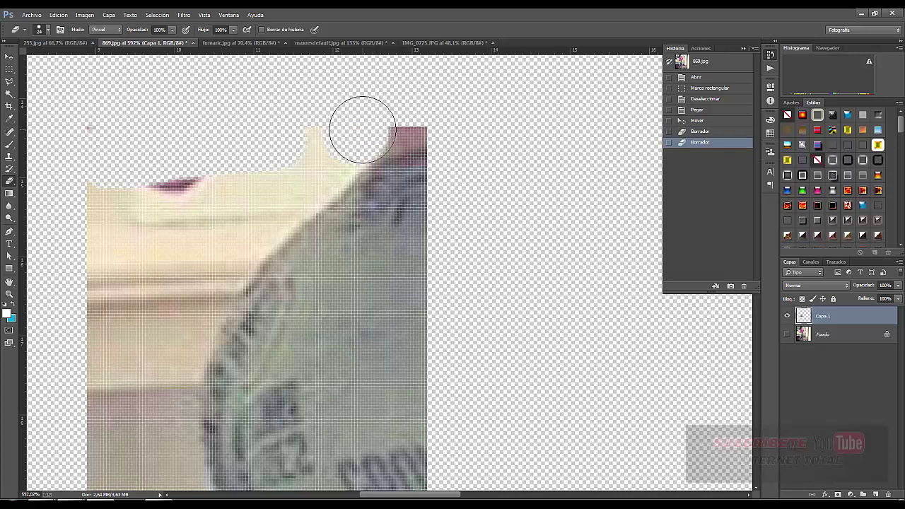
pyautogui.click(47, 32)
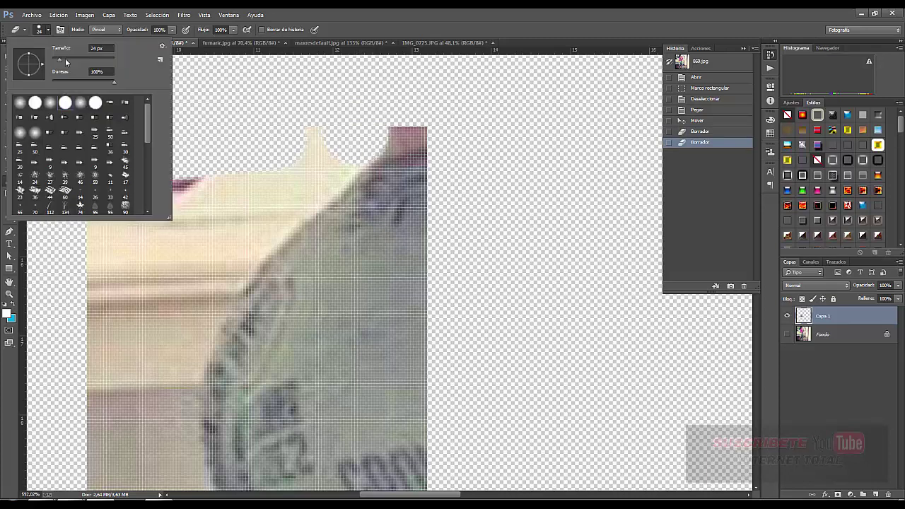
pyautogui.moveTo(57, 58); pyautogui.dragTo(55, 56)
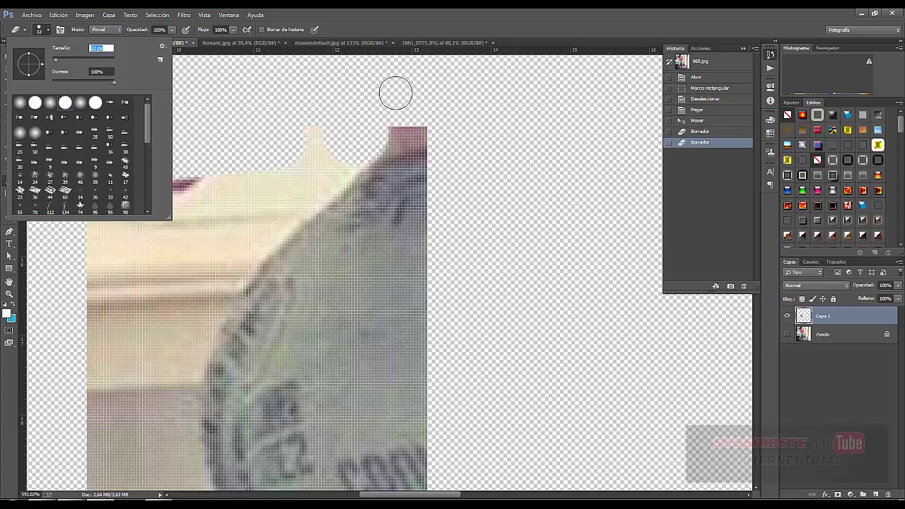
pyautogui.click(392, 119)
# Erase the cream background along Capa 1's hip curve, then show Fondo again.
pyautogui.moveTo(393, 119); pyautogui.dragTo(373, 143)
pyautogui.moveTo(331, 171); pyautogui.dragTo(297, 198)
pyautogui.moveTo(270, 228); pyautogui.dragTo(205, 305)
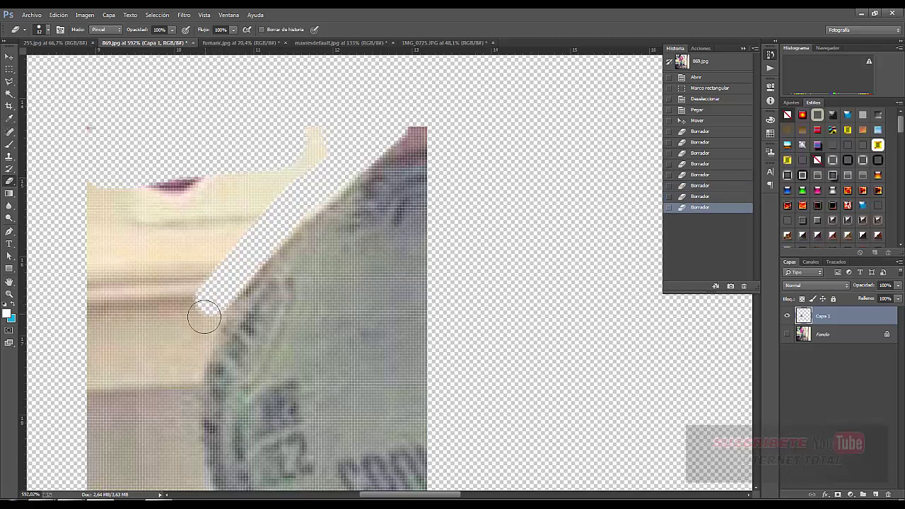
pyautogui.moveTo(196, 340); pyautogui.dragTo(191, 347)
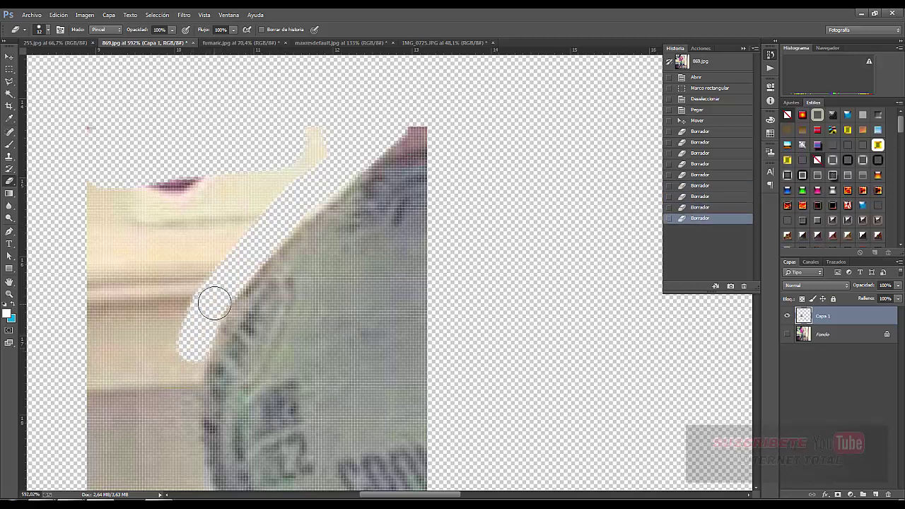
pyautogui.moveTo(214, 299)
pyautogui.mouseDown()
pyautogui.moveTo(234, 267)
pyautogui.moveTo(228, 283)
pyautogui.mouseUp()
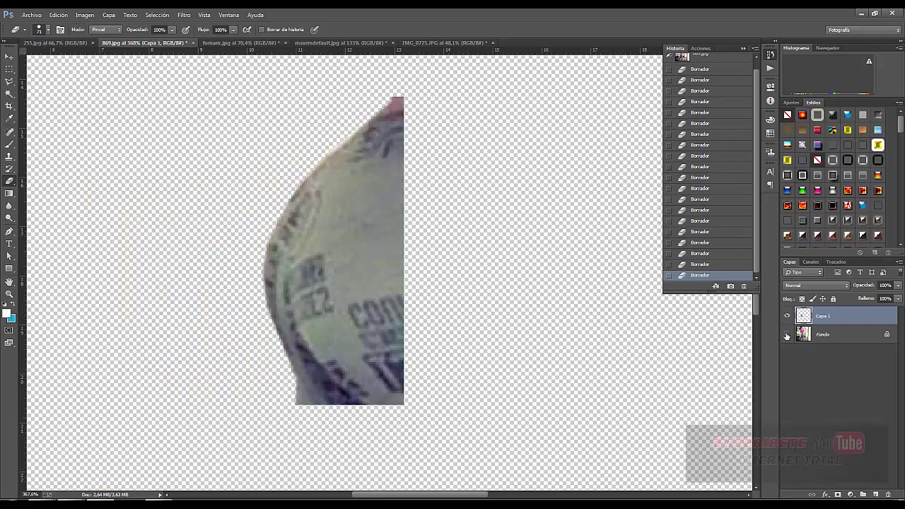
pyautogui.click(787, 335)
pyautogui.click(9, 57)
# Nudge Capa 1 into place and Free Transform it leftward to about 110.7% width.
pyautogui.moveTo(400, 230)
pyautogui.mouseDown()
pyautogui.moveTo(415, 254)
pyautogui.moveTo(405, 247)
pyautogui.mouseUp()
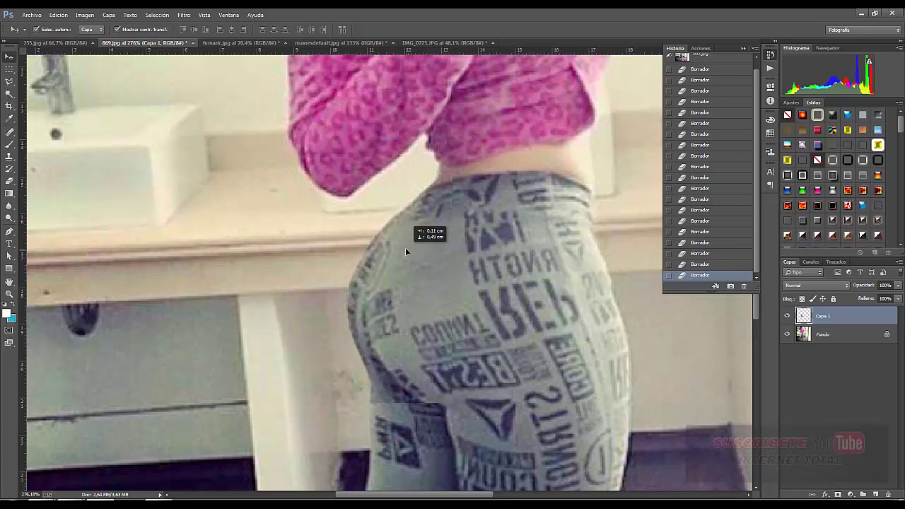
pyautogui.moveTo(405, 251); pyautogui.dragTo(405, 250)
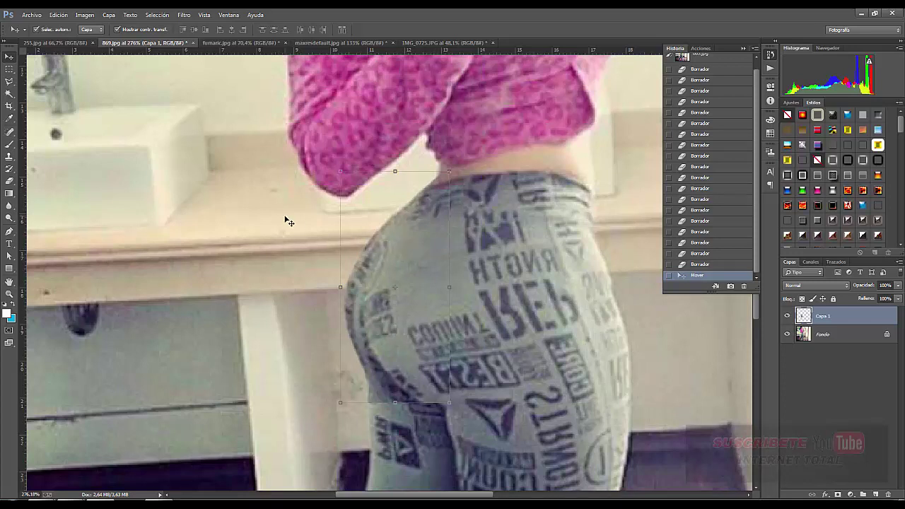
pyautogui.click(339, 286)
pyautogui.moveTo(338, 286); pyautogui.dragTo(325, 286)
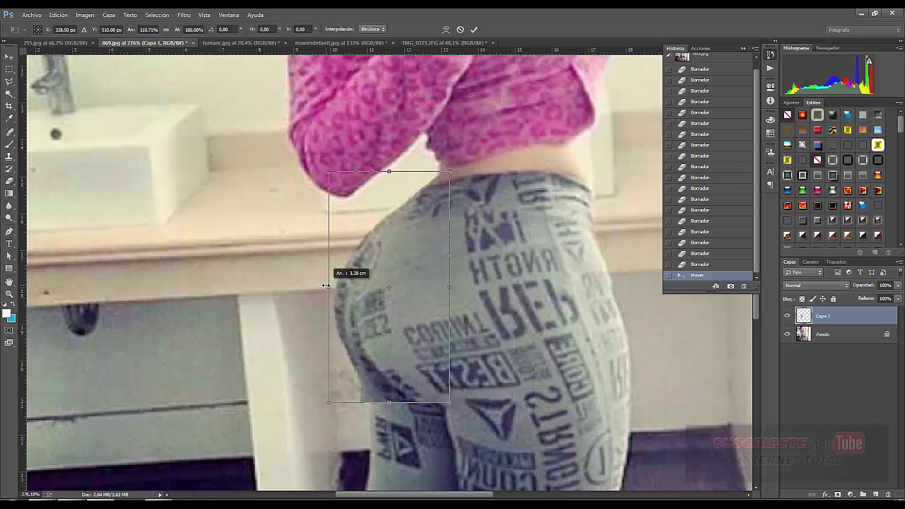
pyautogui.doubleClick(388, 270)
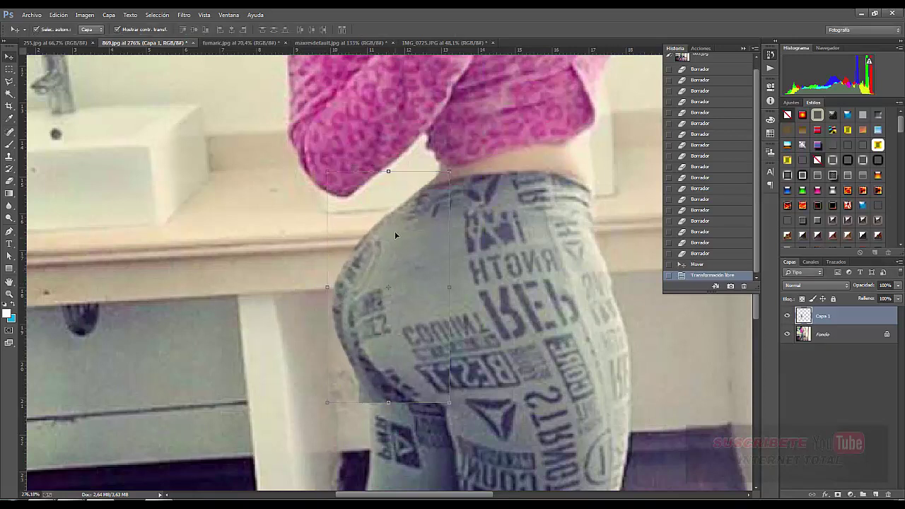
pyautogui.scroll(-3, 394, 210)
pyautogui.scroll(-2, 396, 211)
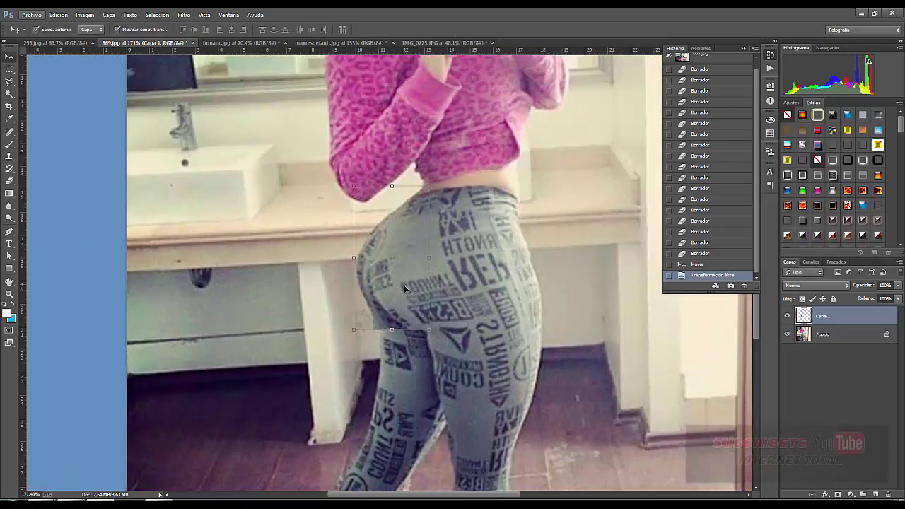
pyautogui.scroll(1, 405, 282)
pyautogui.scroll(2, 403, 304)
pyautogui.scroll(2, 364, 342)
pyautogui.scroll(-2, 367, 311)
# Use Edición > Transformar > Distorsionar to pull the patch's bottom-left corner slightly inward.
pyautogui.click(59, 14)
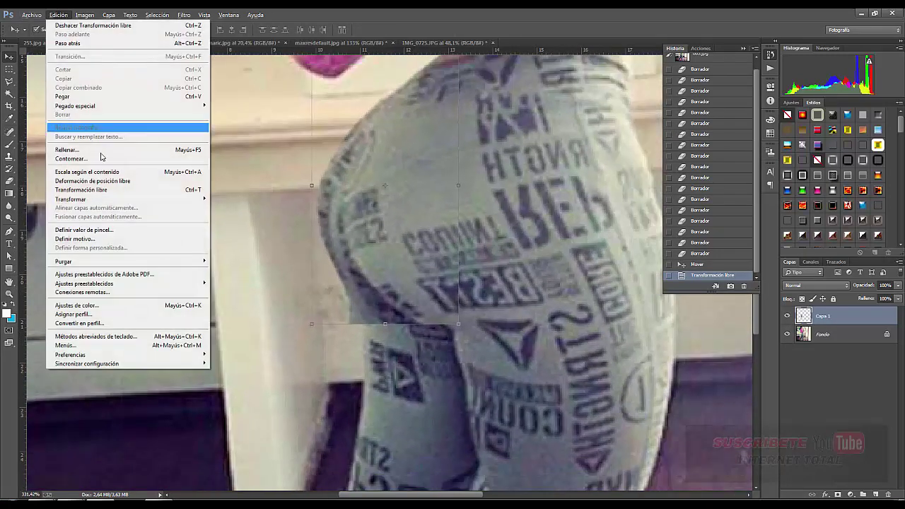
pyautogui.click(122, 190)
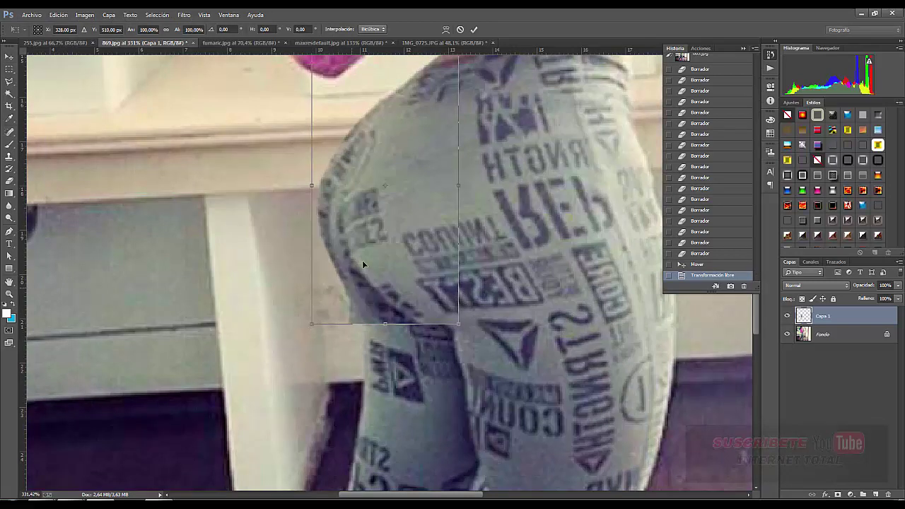
pyautogui.press('Return')
pyautogui.click(59, 15)
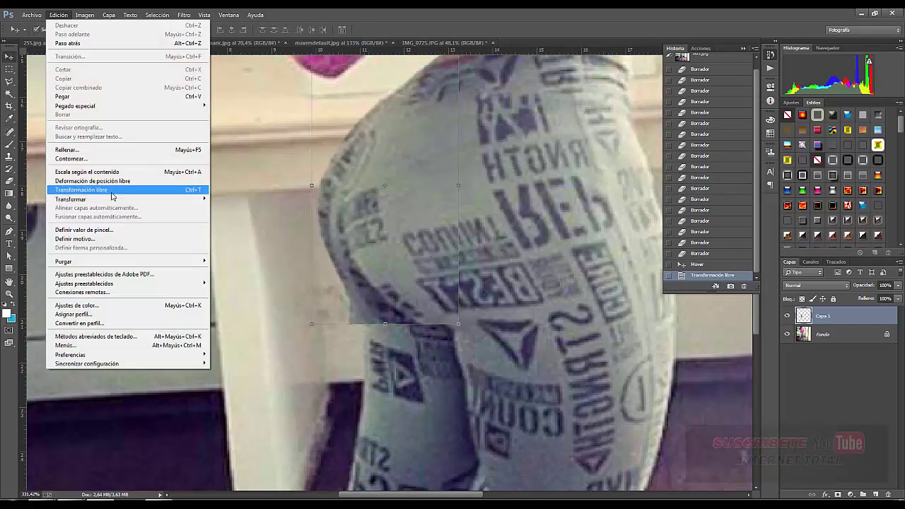
pyautogui.moveTo(71, 198)
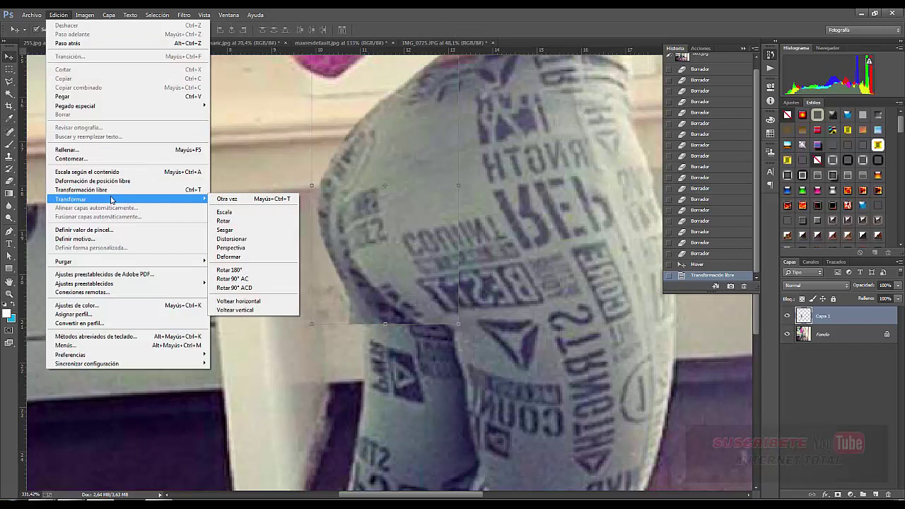
pyautogui.click(239, 240)
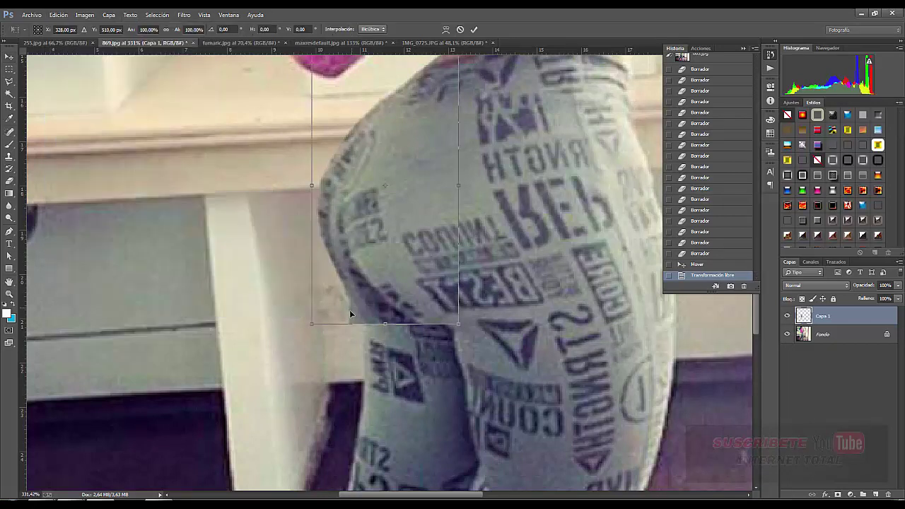
pyautogui.moveTo(314, 327)
pyautogui.mouseDown()
pyautogui.moveTo(324, 327)
pyautogui.moveTo(316, 322)
pyautogui.mouseUp()
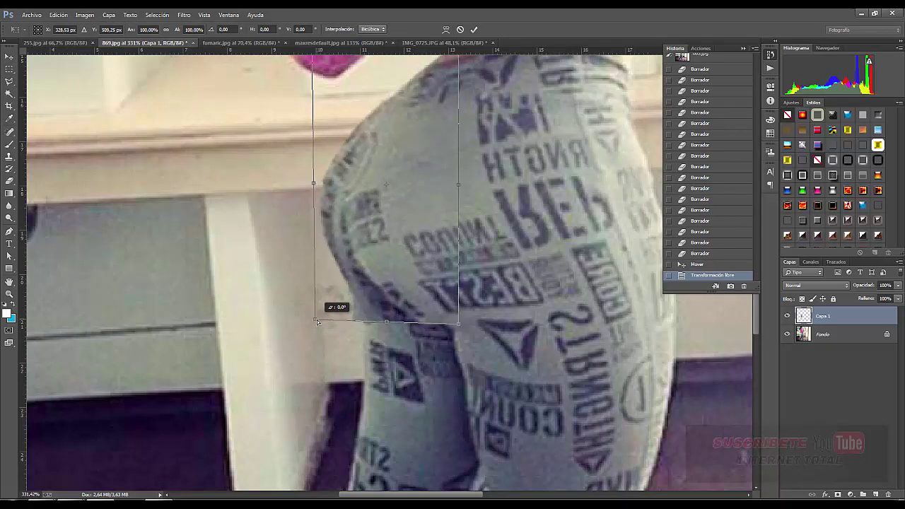
# Commit the distortion and erase the leftover edge of the hip patch.
pyautogui.press('Return')
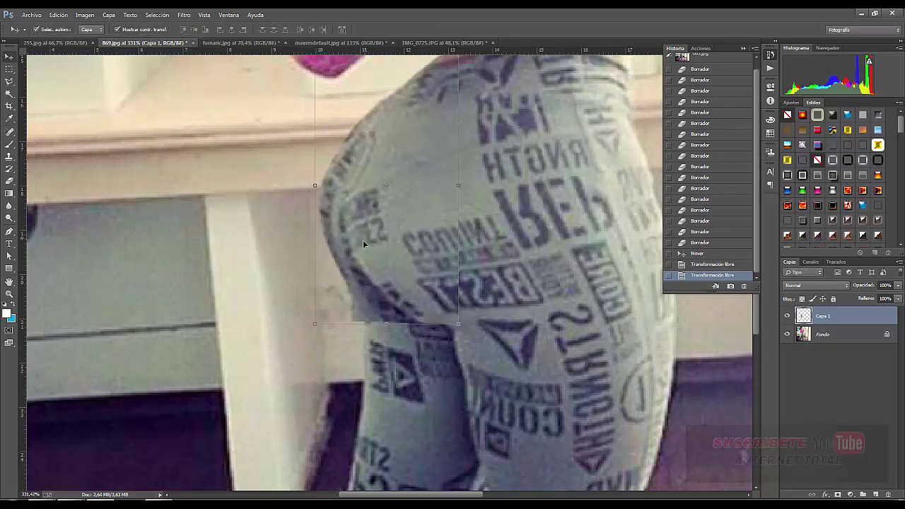
pyautogui.scroll(-3, 365, 234)
pyautogui.scroll(-1, 365, 234)
pyautogui.scroll(4, 386, 270)
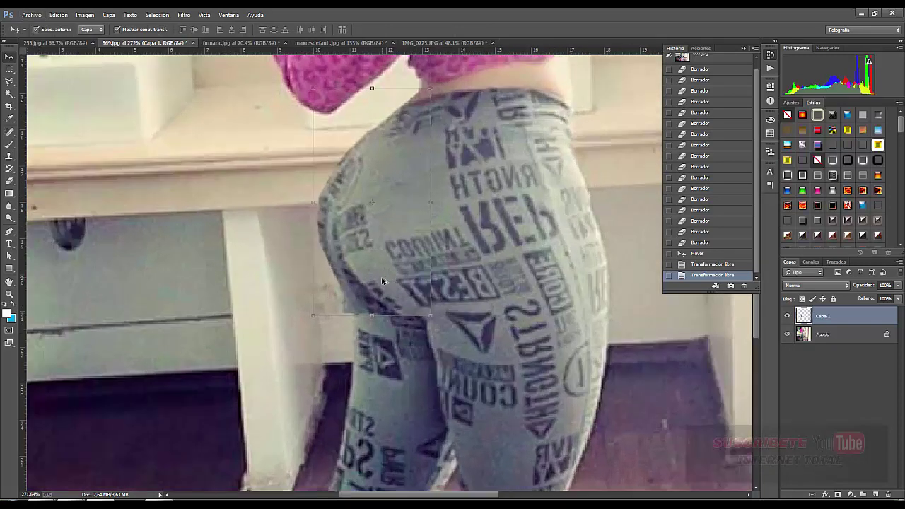
pyautogui.scroll(2, 383, 275)
pyautogui.scroll(1, 283, 268)
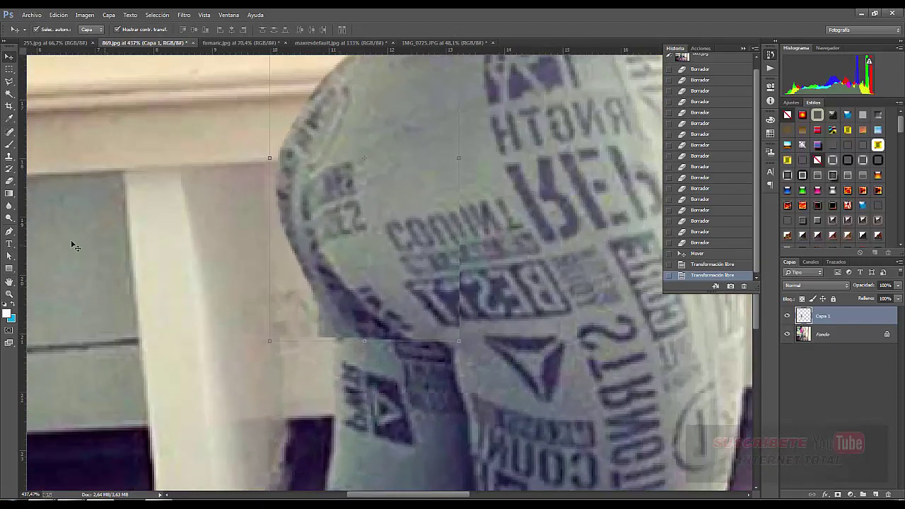
pyautogui.click(10, 181)
pyautogui.moveTo(252, 303)
pyautogui.mouseDown()
pyautogui.moveTo(248, 347)
pyautogui.moveTo(264, 353)
pyautogui.moveTo(242, 347)
pyautogui.moveTo(262, 347)
pyautogui.mouseUp()
pyautogui.scroll(-1, 259, 348)
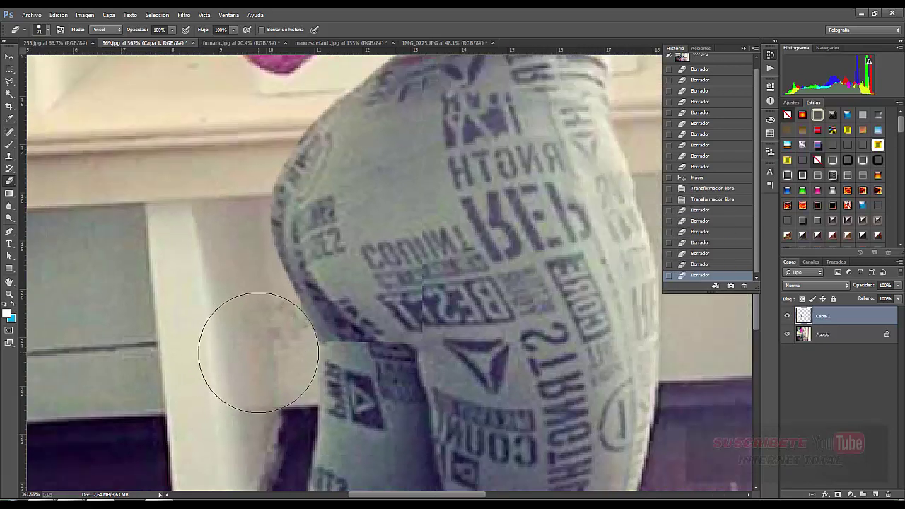
pyautogui.scroll(-1, 258, 347)
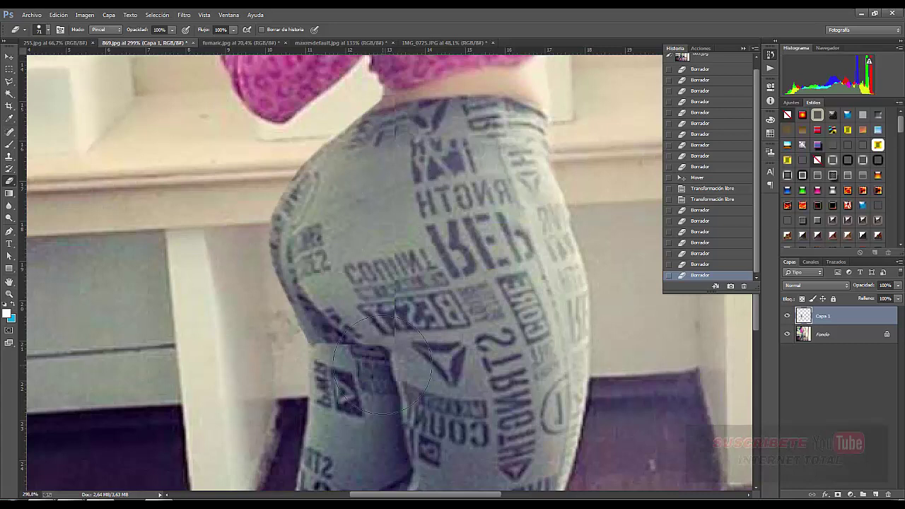
# With a 36 px soft Eraser, erase Capa 1's seams at the waistband, thigh crease and hip.
pyautogui.click(47, 30)
pyautogui.click(63, 58)
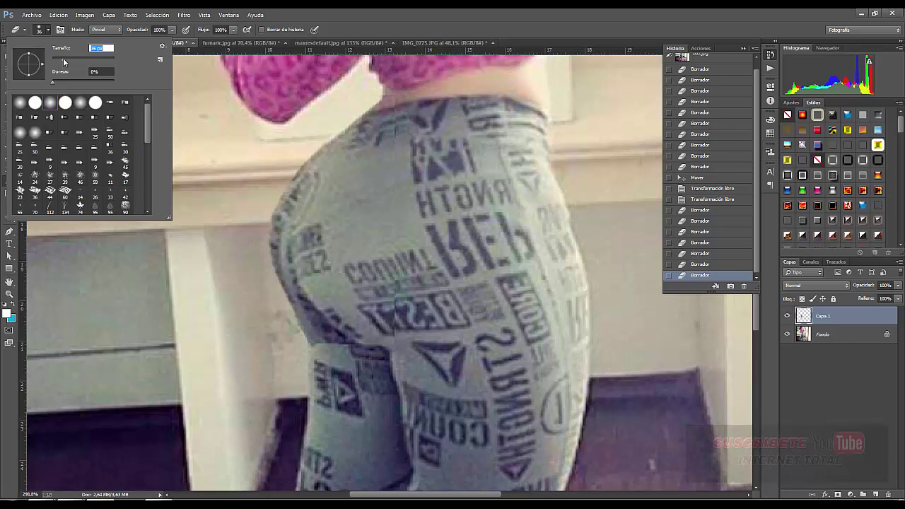
pyautogui.click(409, 113)
pyautogui.click(410, 130)
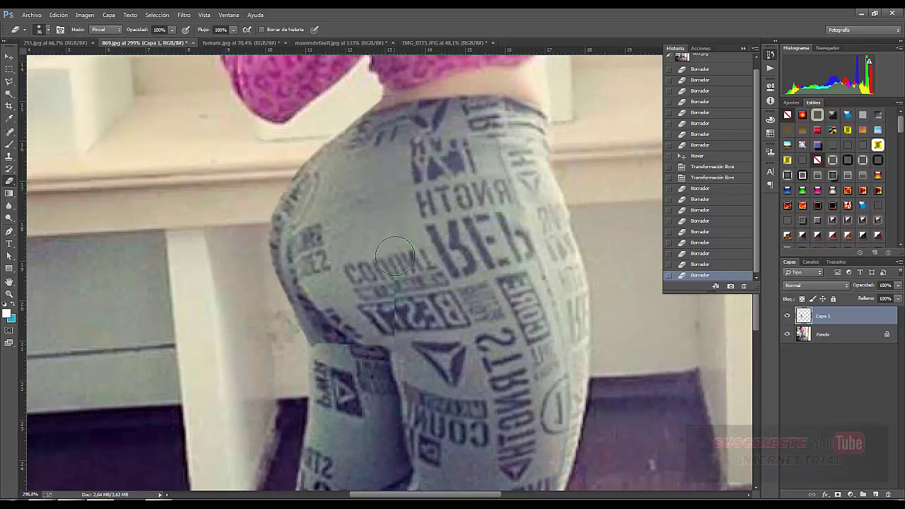
pyautogui.moveTo(389, 304)
pyautogui.mouseDown()
pyautogui.moveTo(339, 357)
pyautogui.moveTo(333, 335)
pyautogui.moveTo(364, 332)
pyautogui.moveTo(340, 304)
pyautogui.moveTo(373, 317)
pyautogui.mouseUp()
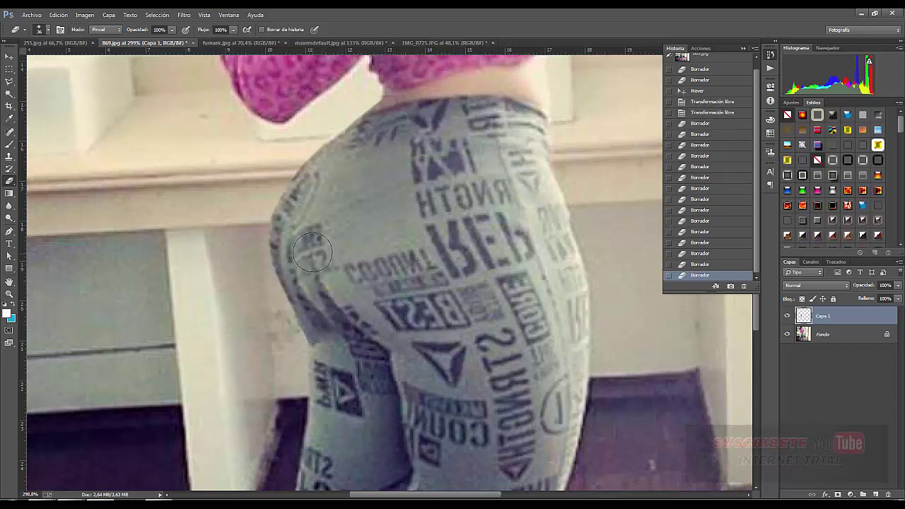
pyautogui.moveTo(314, 256); pyautogui.dragTo(368, 304)
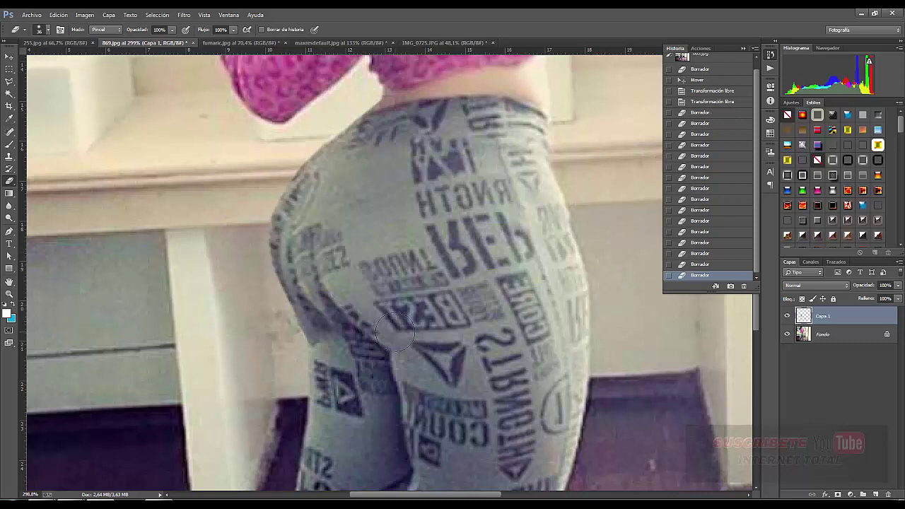
pyautogui.scroll(-1, 360, 300)
pyautogui.scroll(-1, 353, 296)
pyautogui.scroll(1, 348, 292)
pyautogui.scroll(1, 304, 283)
pyautogui.scroll(-1, 267, 226)
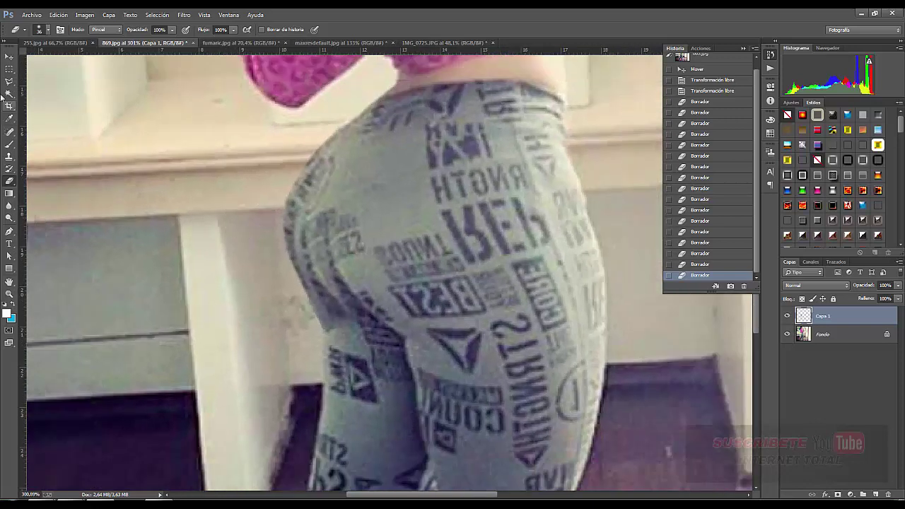
pyautogui.click(9, 156)
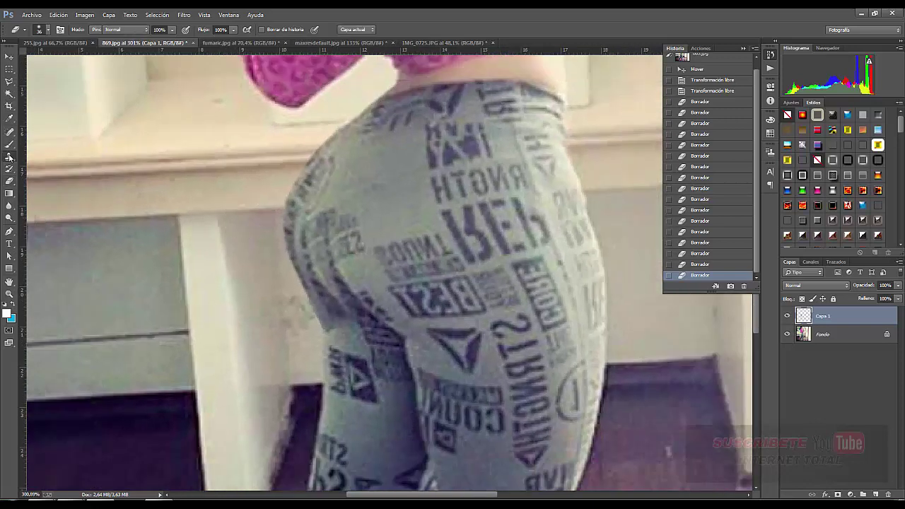
# Soften the Clone Stamp brush to 0% hardness.
pyautogui.click(48, 33)
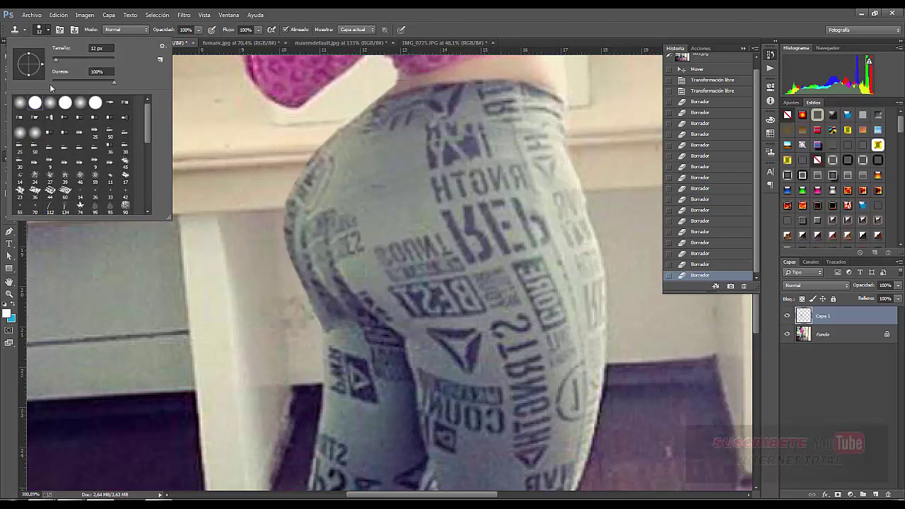
pyautogui.scroll(1, 362, 343)
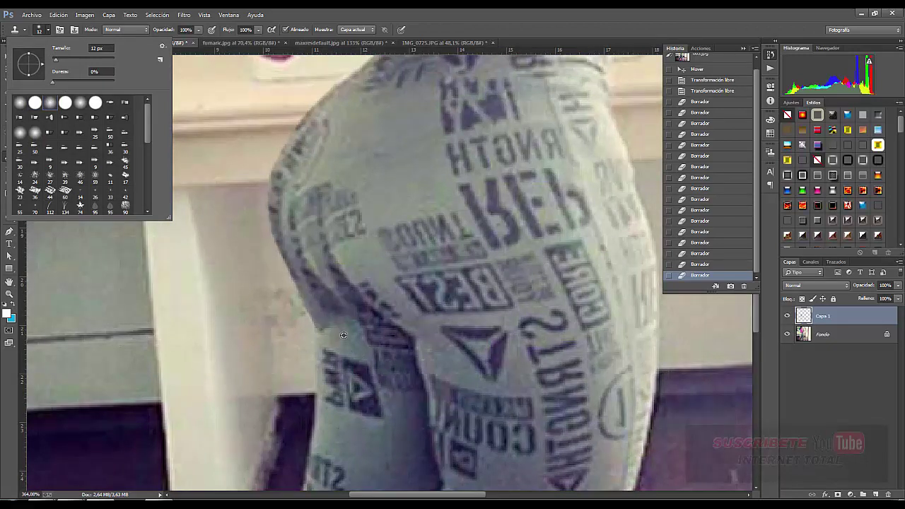
pyautogui.click(286, 206)
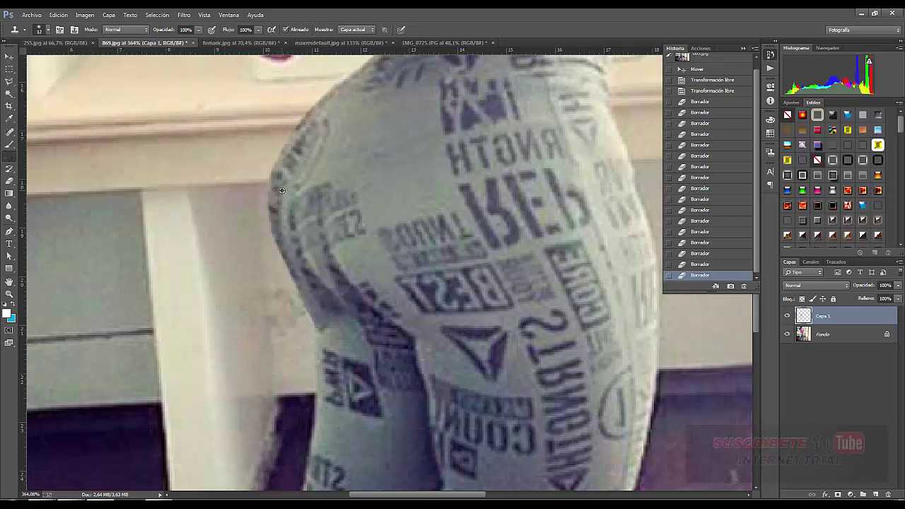
# Clone over the upper part of the seam along the left leg's inner edge.
pyautogui.click(299, 236)
pyautogui.click(304, 246)
pyautogui.click(308, 253)
pyautogui.click(312, 260)
pyautogui.click(314, 266)
pyautogui.click(317, 273)
pyautogui.click(320, 281)
# Clone out the lower leg-edge seam, touch it up, and select Fondo with Capa 1.
pyautogui.click(324, 288)
pyautogui.click(327, 295)
pyautogui.click(330, 302)
pyautogui.click(332, 308)
pyautogui.click(334, 315)
pyautogui.click(338, 322)
pyautogui.click(337, 329)
pyautogui.click(325, 303)
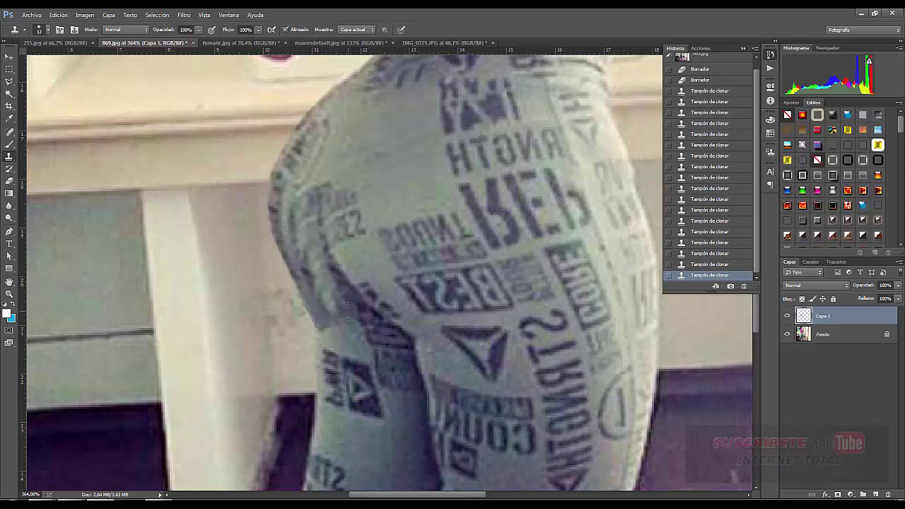
pyautogui.keyDown('shift'); pyautogui.click(822, 334); pyautogui.keyUp('shift')
# Merge Capa 1 into Fondo with Combinar capas, then clone along the leg edge.
pyautogui.rightClick(824, 337)
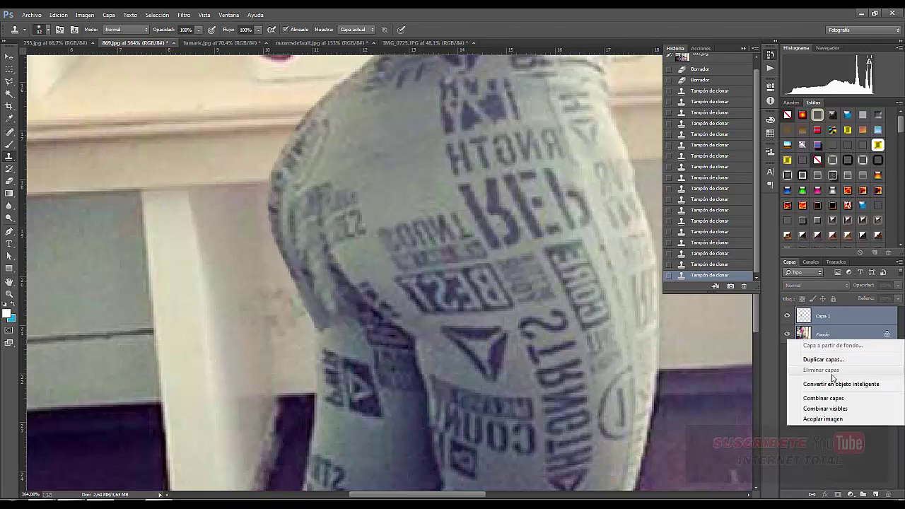
pyautogui.click(822, 398)
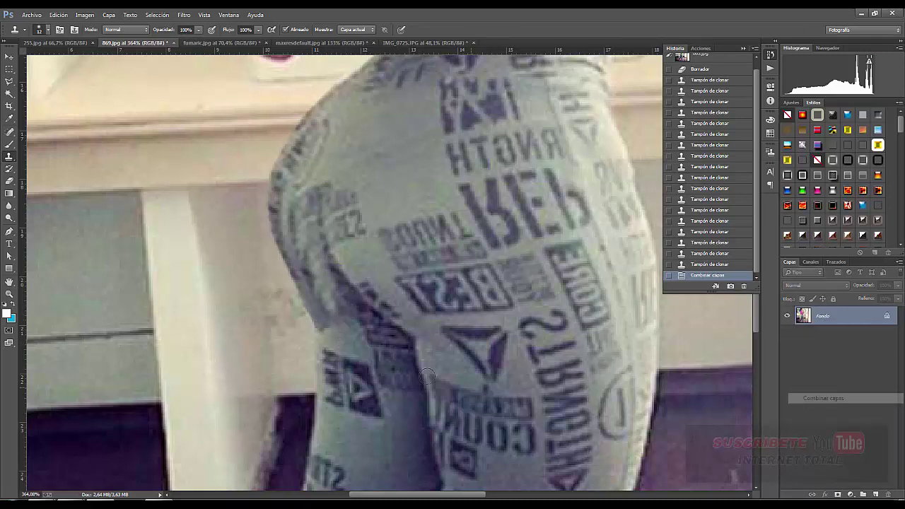
pyautogui.click(344, 322)
pyautogui.moveTo(335, 305); pyautogui.dragTo(323, 275)
# Clone upward along the leg edge again, then zoom out.
pyautogui.scroll(-3, 334, 346)
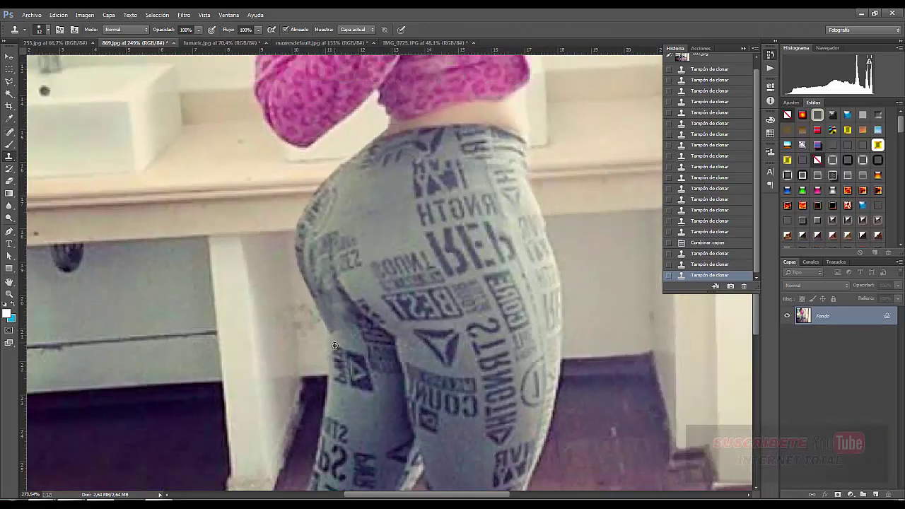
pyautogui.scroll(4, 334, 346)
pyautogui.click(337, 330)
pyautogui.click(333, 324)
pyautogui.click(333, 316)
pyautogui.click(330, 307)
pyautogui.scroll(-10, 329, 295)
pyautogui.scroll(-3, 395, 318)
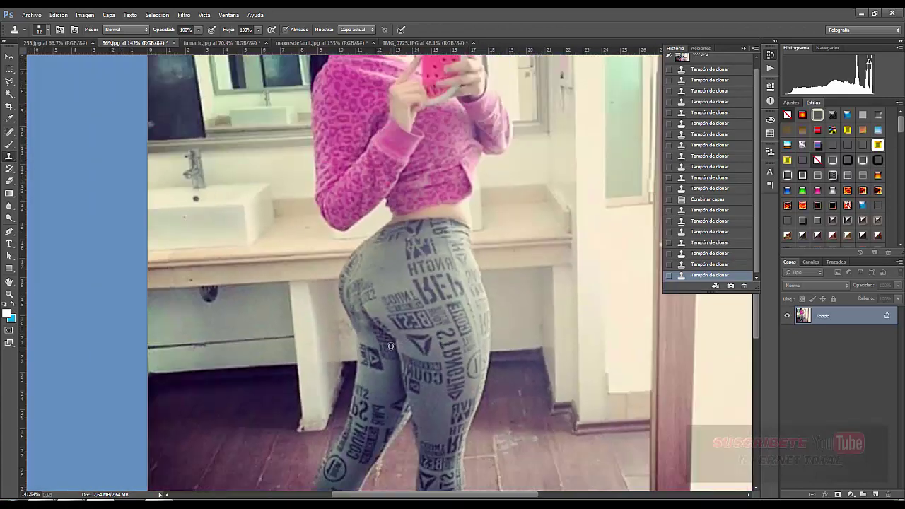
pyautogui.scroll(-2, 436, 340)
pyautogui.scroll(-1, 436, 340)
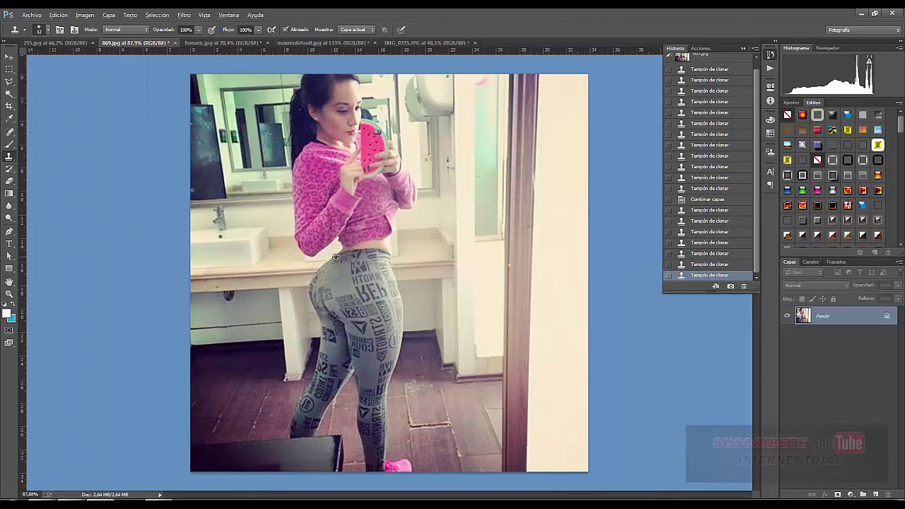
pyautogui.scroll(1, 336, 257)
# Compare the 869.jpg snapshot with the last Tampón de clonar state in History.
pyautogui.press('alt')
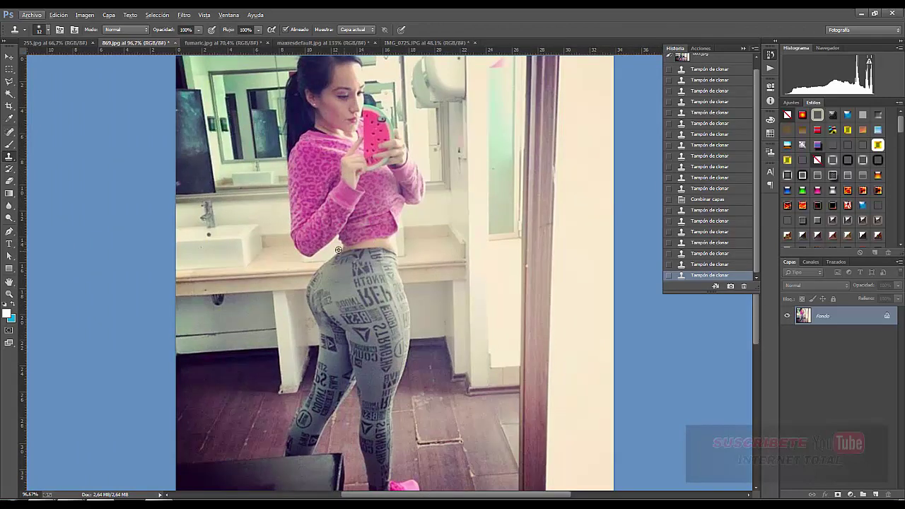
pyautogui.scroll(-1, 346, 288)
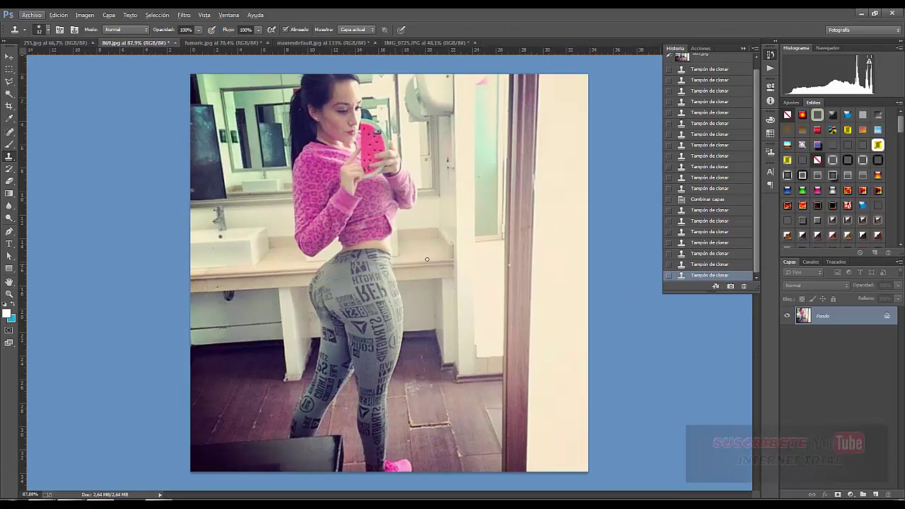
pyautogui.moveTo(757, 241); pyautogui.dragTo(761, 200)
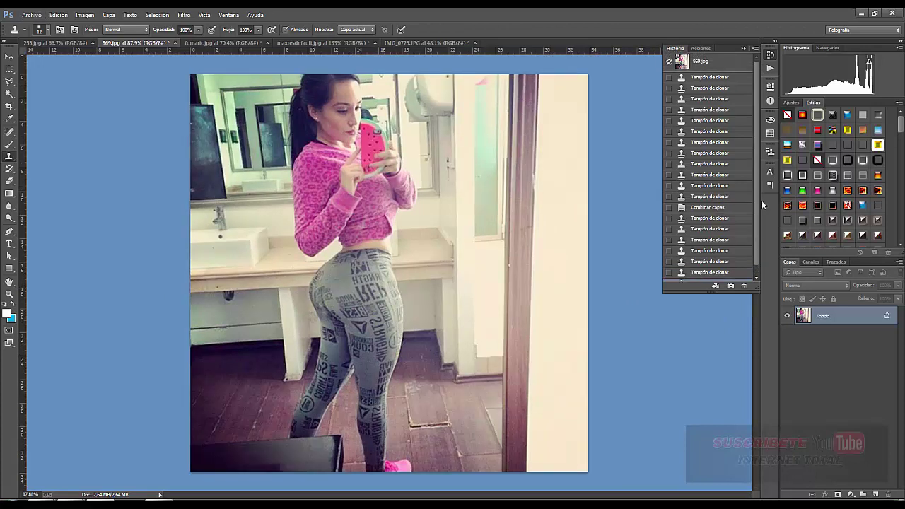
pyautogui.click(714, 70)
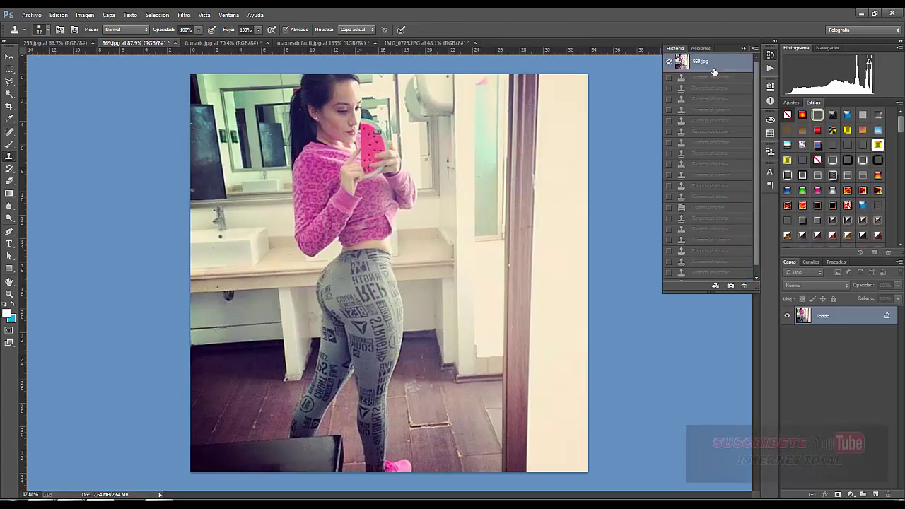
pyautogui.moveTo(757, 241); pyautogui.dragTo(756, 251)
pyautogui.click(721, 277)
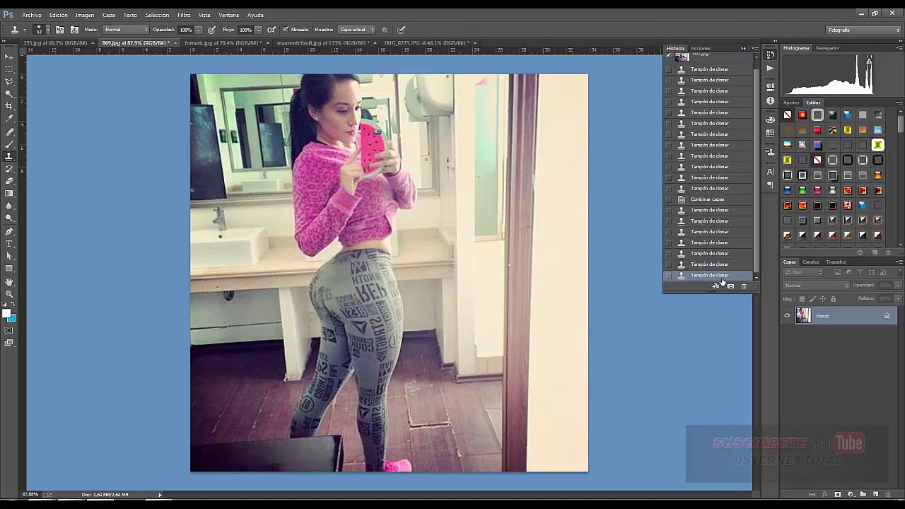
# Toggle between original and retouched states twice more, ending on all edits kept.
pyautogui.click(705, 60)
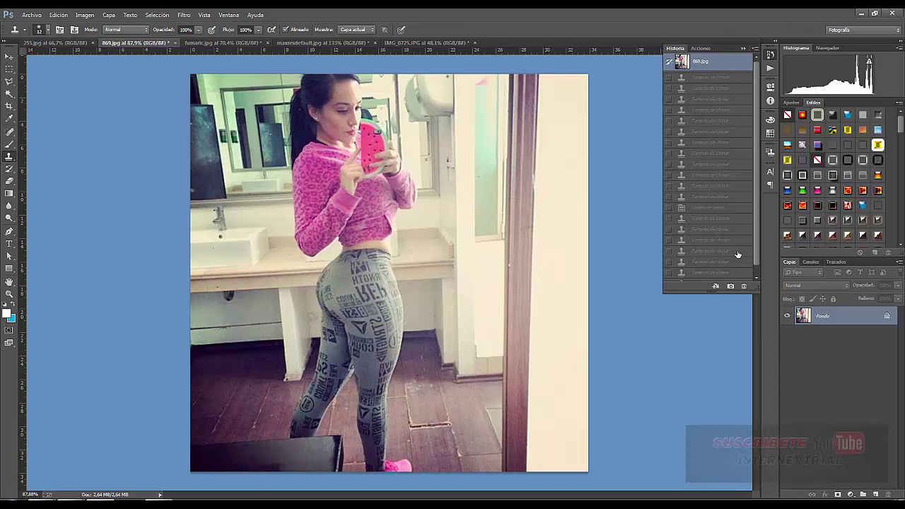
pyautogui.moveTo(753, 244); pyautogui.dragTo(746, 281)
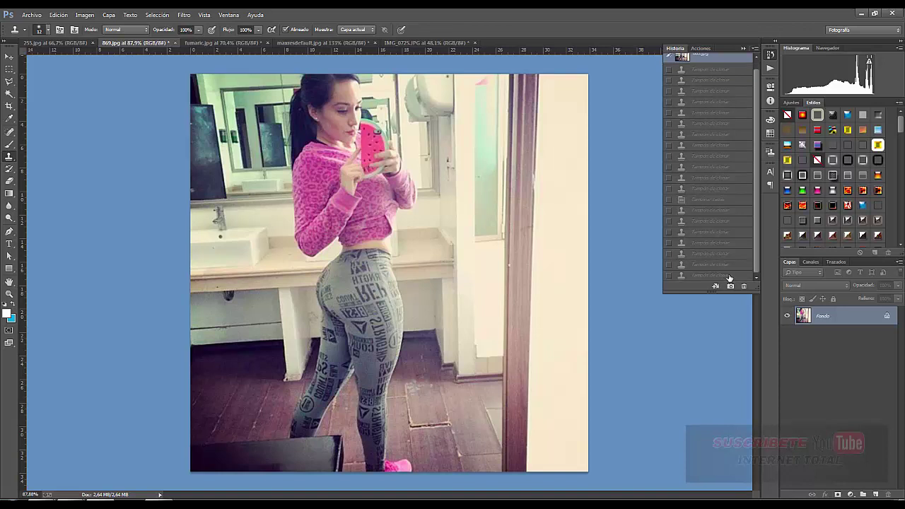
pyautogui.click(729, 276)
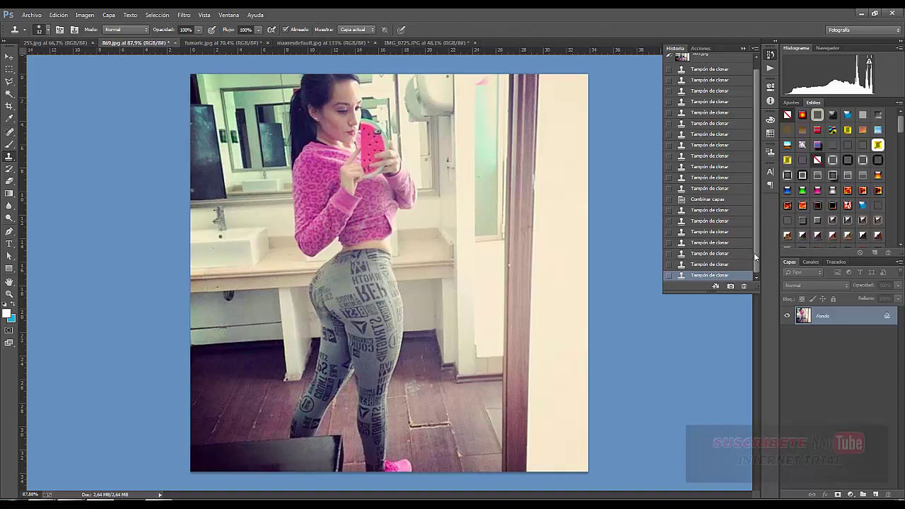
pyautogui.moveTo(755, 257); pyautogui.dragTo(754, 201)
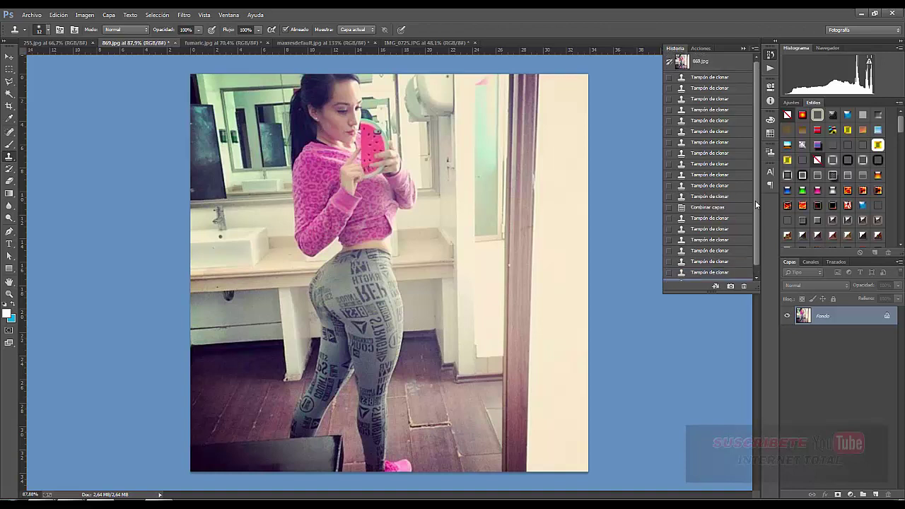
pyautogui.click(702, 63)
pyautogui.moveTo(755, 157); pyautogui.dragTo(750, 203)
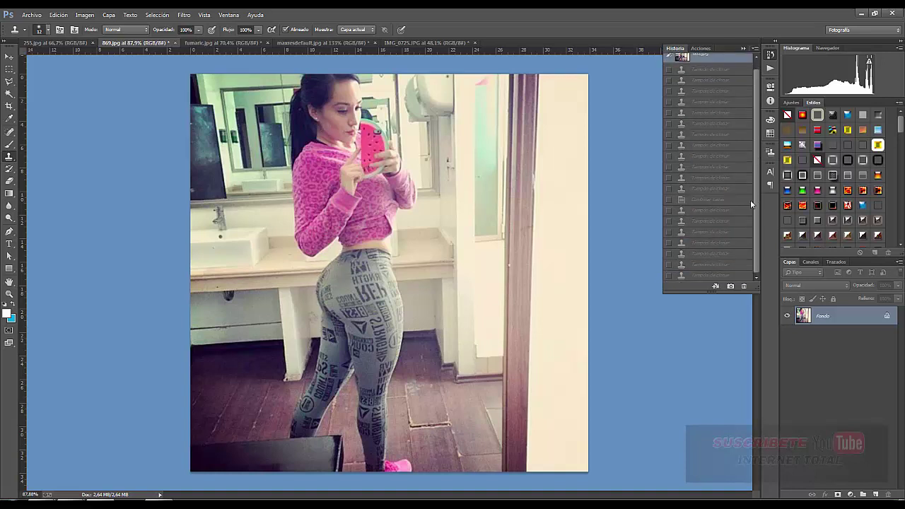
pyautogui.click(715, 275)
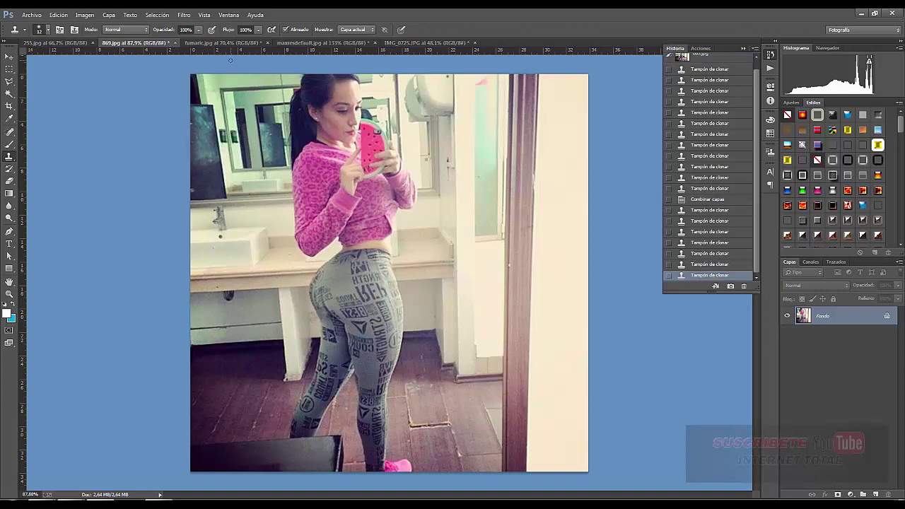
pyautogui.click(64, 44)
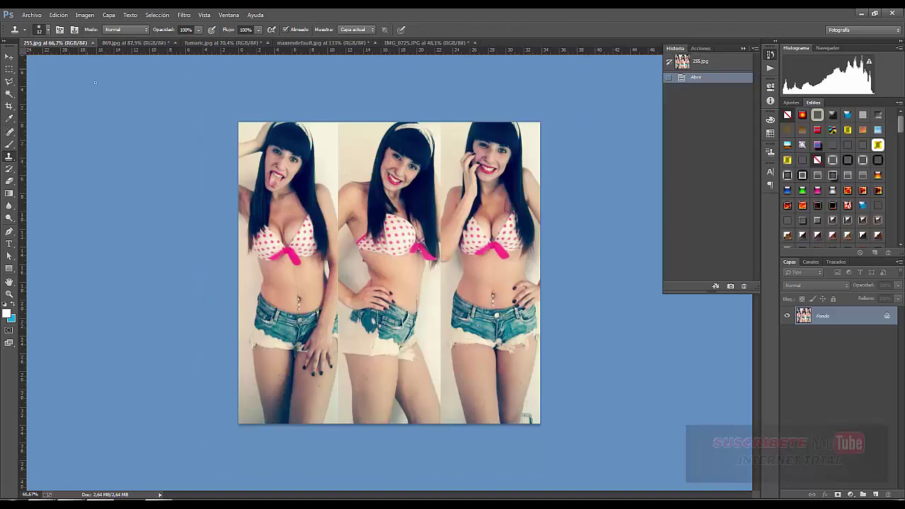
pyautogui.scroll(5, 211, 275)
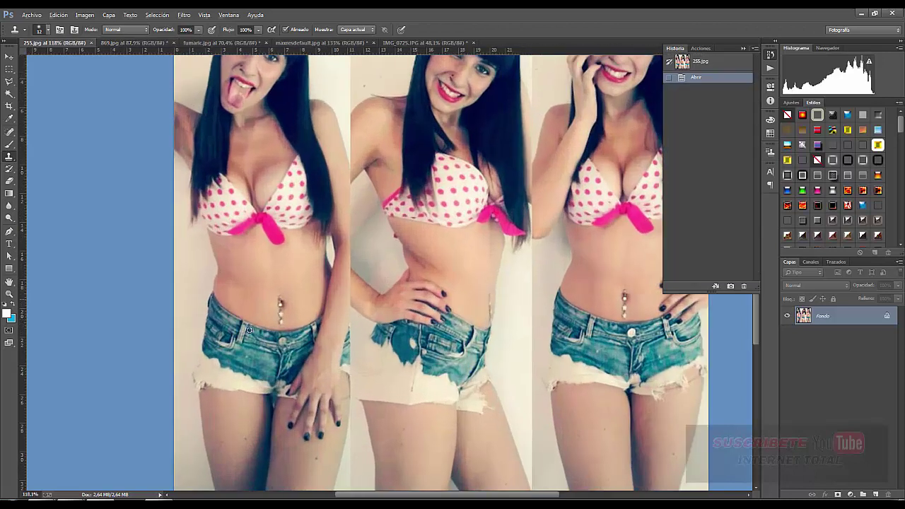
pyautogui.scroll(-1, 215, 337)
pyautogui.scroll(2, 214, 337)
pyautogui.scroll(-2, 213, 337)
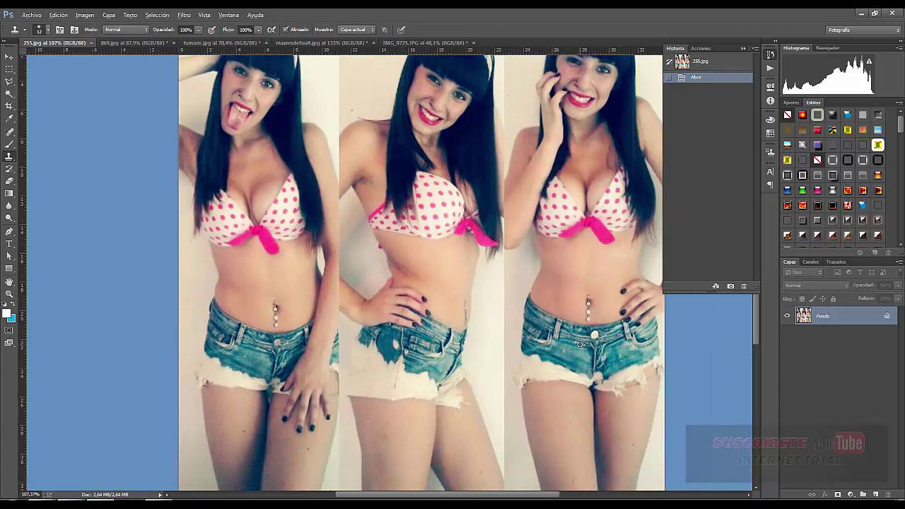
pyautogui.scroll(2, 579, 344)
pyautogui.scroll(2, 579, 344)
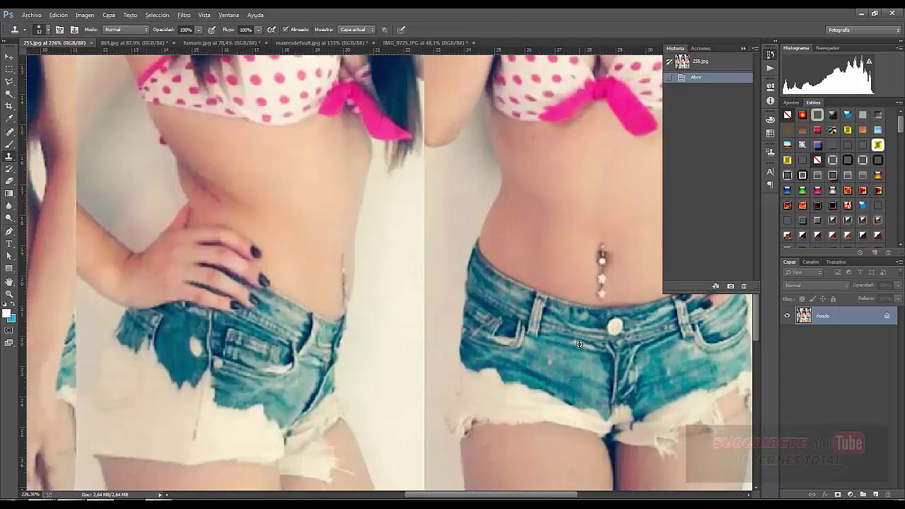
pyautogui.scroll(2, 579, 344)
pyautogui.scroll(1, 579, 344)
pyautogui.scroll(-6, 374, 253)
pyautogui.scroll(1, 424, 266)
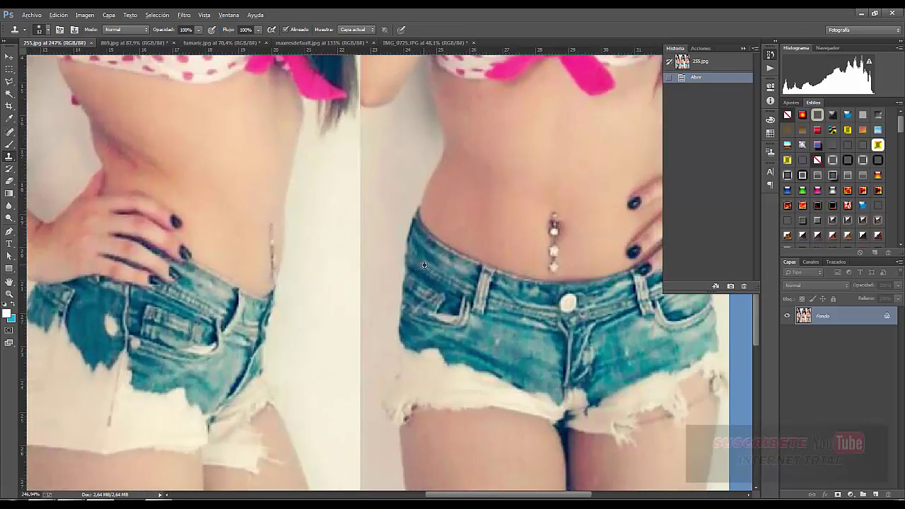
pyautogui.scroll(3, 423, 266)
pyautogui.scroll(3, 424, 268)
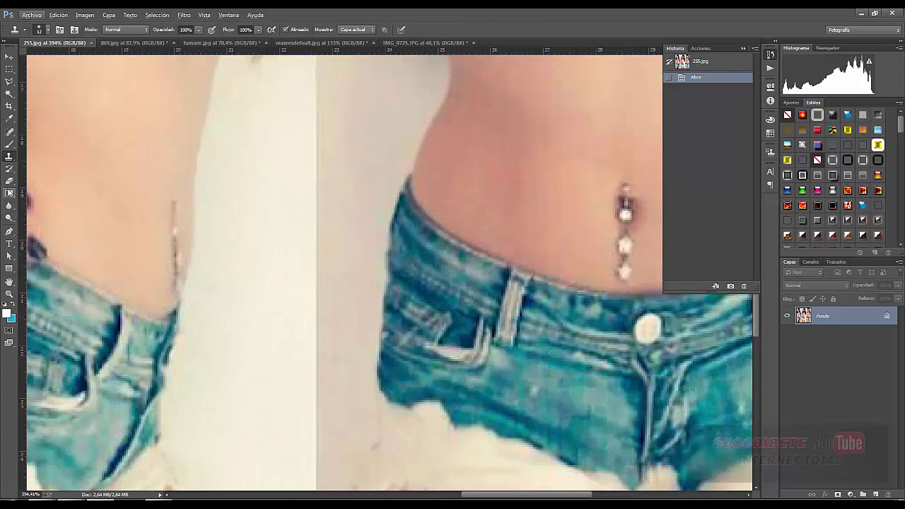
# Enlarge the Clone Stamp brush to 28 px.
pyautogui.click(107, 183)
pyautogui.click(47, 32)
pyautogui.moveTo(57, 59); pyautogui.dragTo(61, 58)
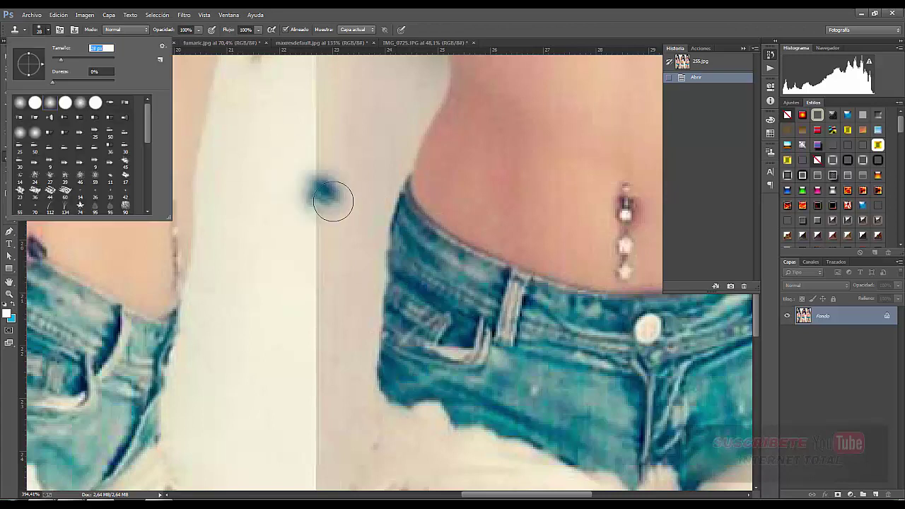
pyautogui.click(393, 209)
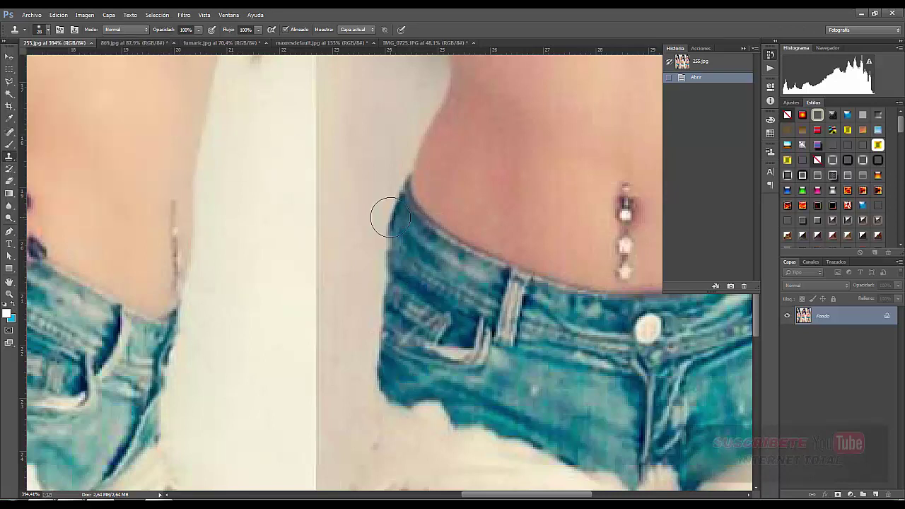
# Clone denim in several strokes down the shorts' left and lower-left edge.
pyautogui.moveTo(390, 218)
pyautogui.mouseDown()
pyautogui.moveTo(377, 216)
pyautogui.moveTo(389, 253)
pyautogui.mouseUp()
pyautogui.moveTo(389, 262)
pyautogui.mouseDown()
pyautogui.moveTo(375, 303)
pyautogui.moveTo(391, 291)
pyautogui.moveTo(371, 307)
pyautogui.mouseUp()
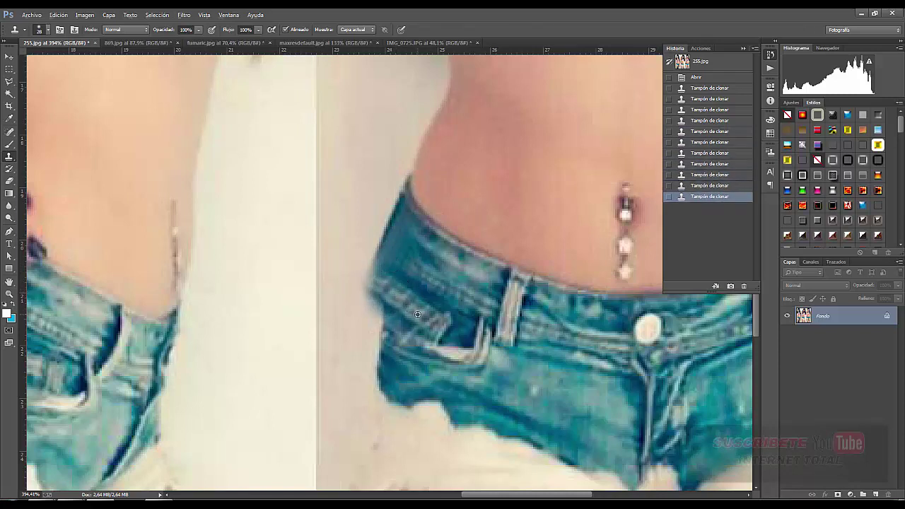
pyautogui.keyDown('alt'); pyautogui.click(406, 323); pyautogui.keyUp('alt')
pyautogui.moveTo(399, 322)
pyautogui.mouseDown()
pyautogui.moveTo(385, 327)
pyautogui.moveTo(382, 311)
pyautogui.moveTo(375, 322)
pyautogui.moveTo(364, 375)
pyautogui.moveTo(379, 382)
pyautogui.mouseUp()
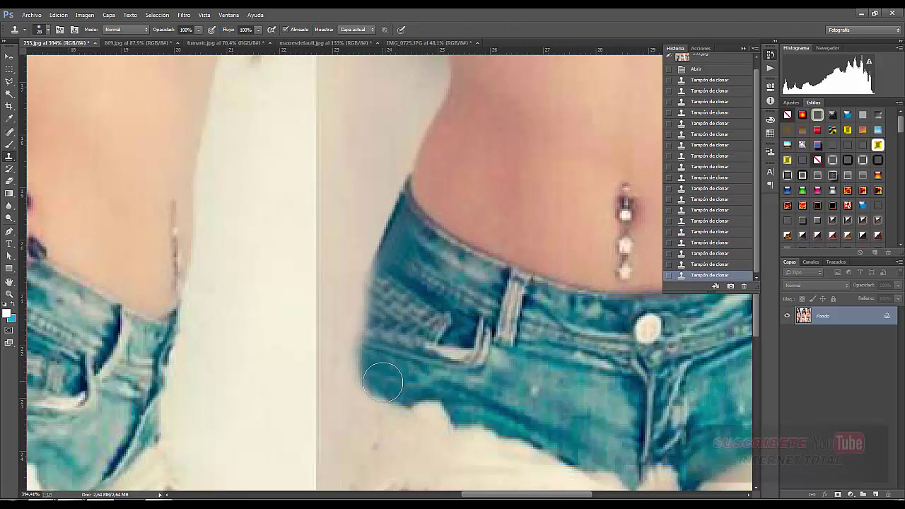
pyautogui.scroll(-2, 381, 378)
pyautogui.scroll(-1, 383, 244)
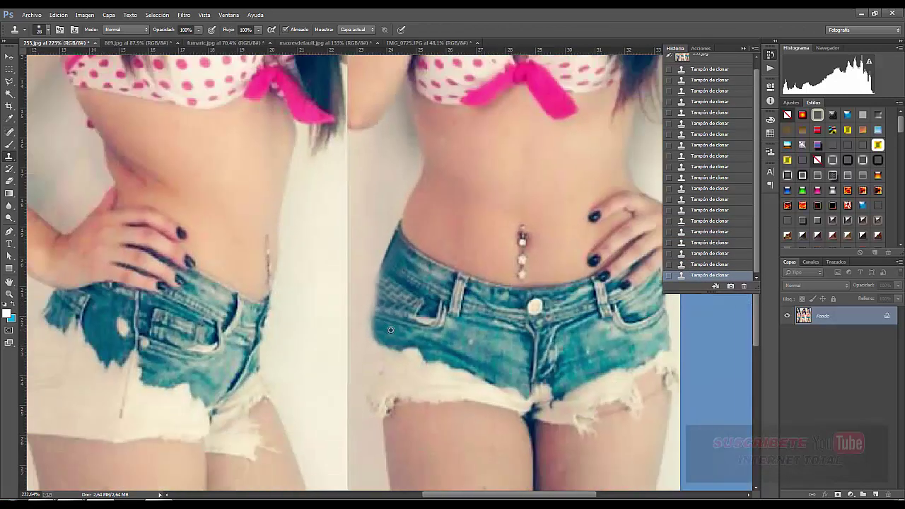
# Retouch the shorts' left edge, undoing one bad wall-colour stroke, then pick the Lasso tool.
pyautogui.scroll(2, 390, 330)
pyautogui.moveTo(366, 366); pyautogui.dragTo(393, 219)
pyautogui.hotkey('ctrl', 'z')
pyautogui.keyDown('alt'); pyautogui.click(397, 212); pyautogui.keyUp('alt')
pyautogui.scroll(-5, 397, 212)
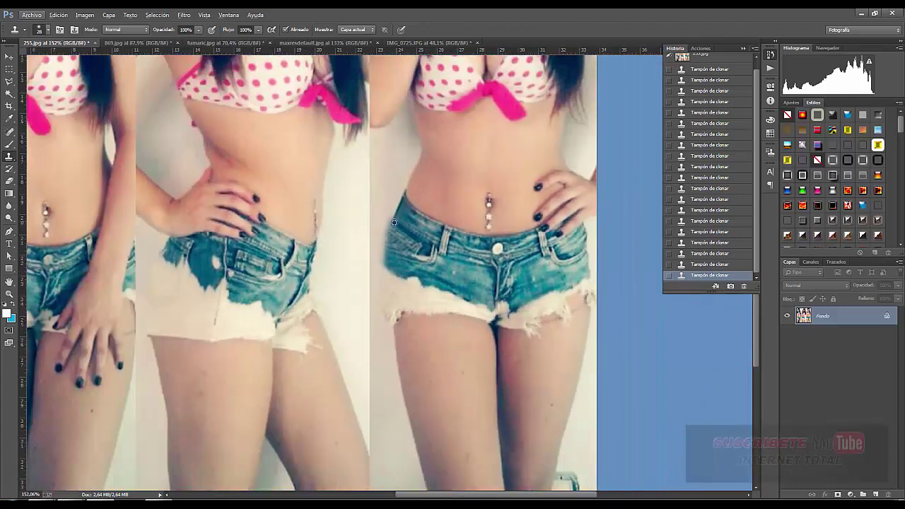
pyautogui.scroll(2, 560, 247)
pyautogui.scroll(-2, 559, 240)
pyautogui.scroll(1, 558, 233)
pyautogui.scroll(2, 558, 232)
pyautogui.scroll(2, 572, 269)
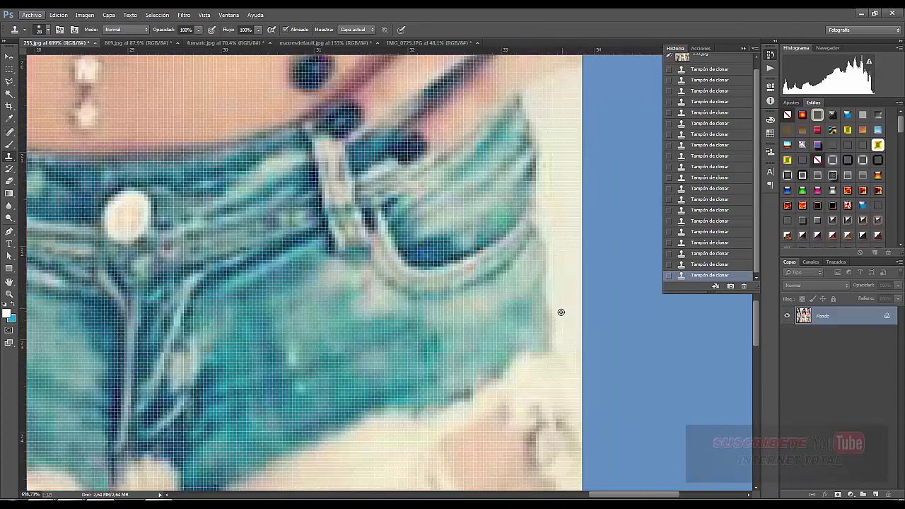
pyautogui.scroll(-1, 559, 311)
pyautogui.scroll(-2, 537, 296)
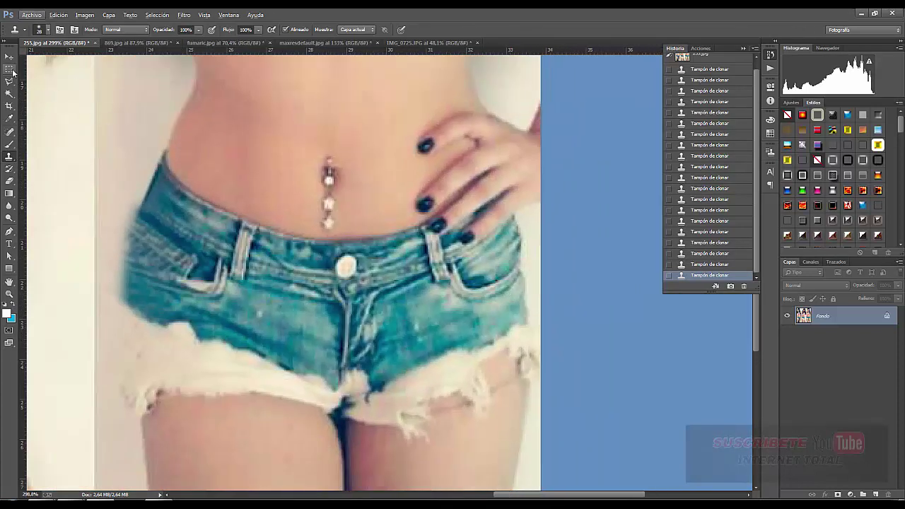
pyautogui.click(11, 83)
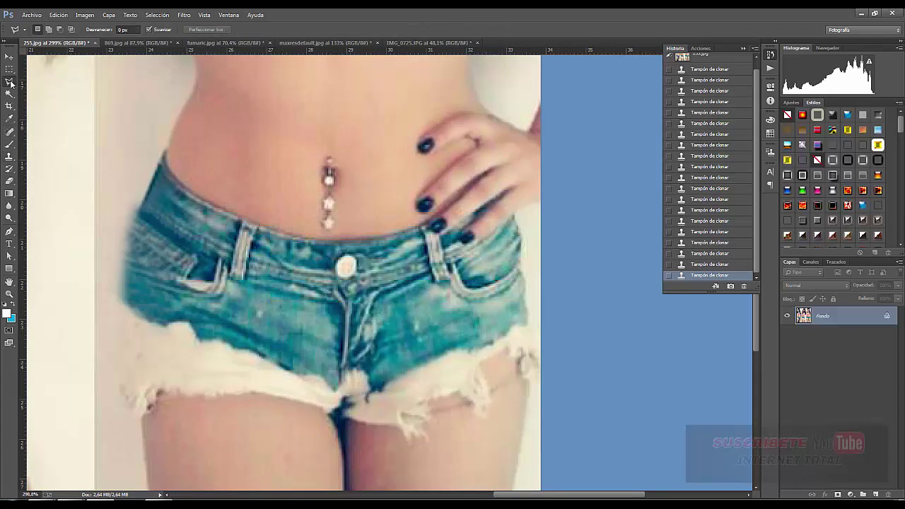
# Outline a narrow strip along the shorts' right edge below the hand with the Polygonal Lasso.
pyautogui.scroll(2, 467, 215)
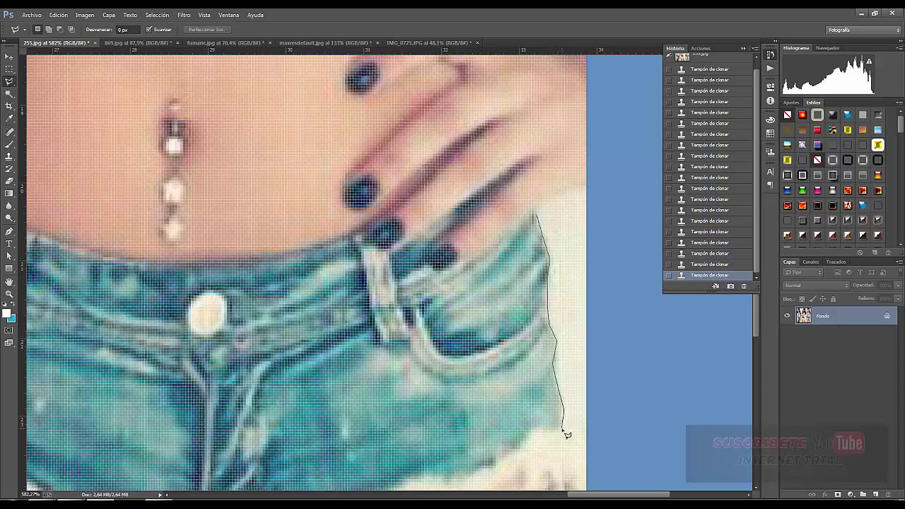
pyautogui.click(567, 475)
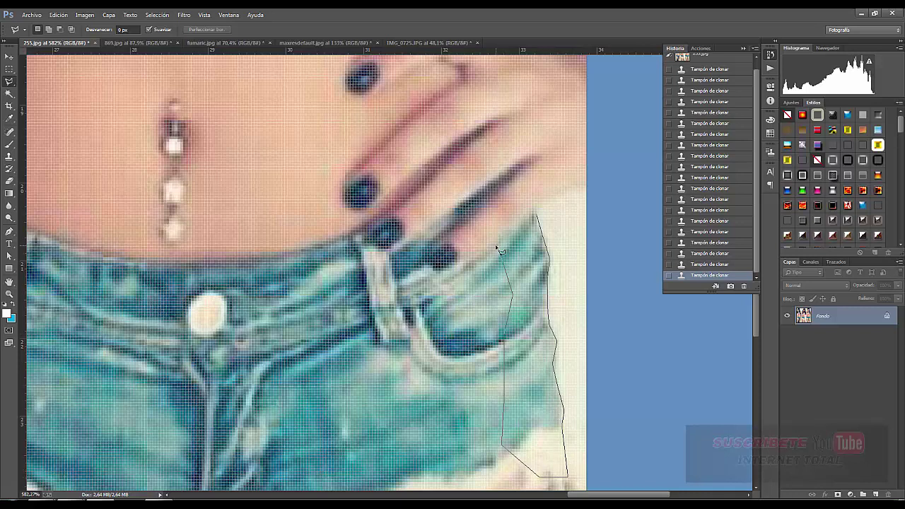
pyautogui.click(536, 216)
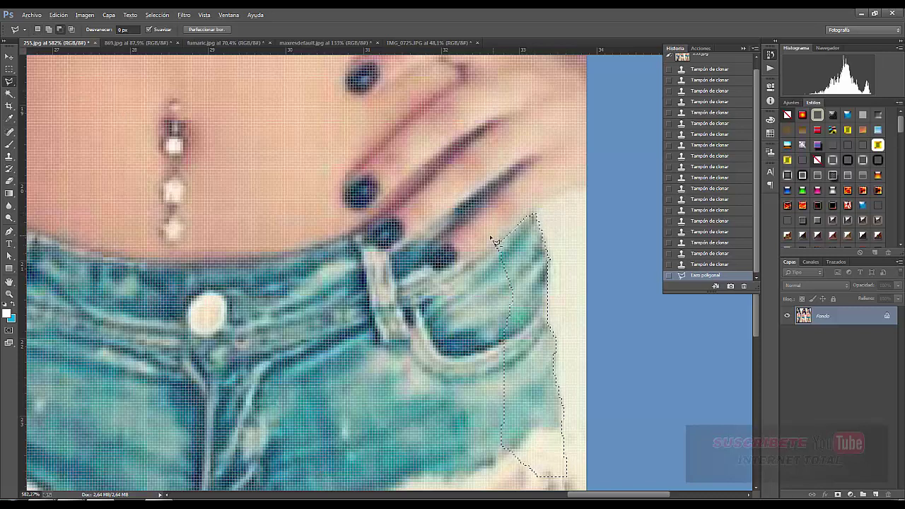
pyautogui.scroll(-2, 495, 240)
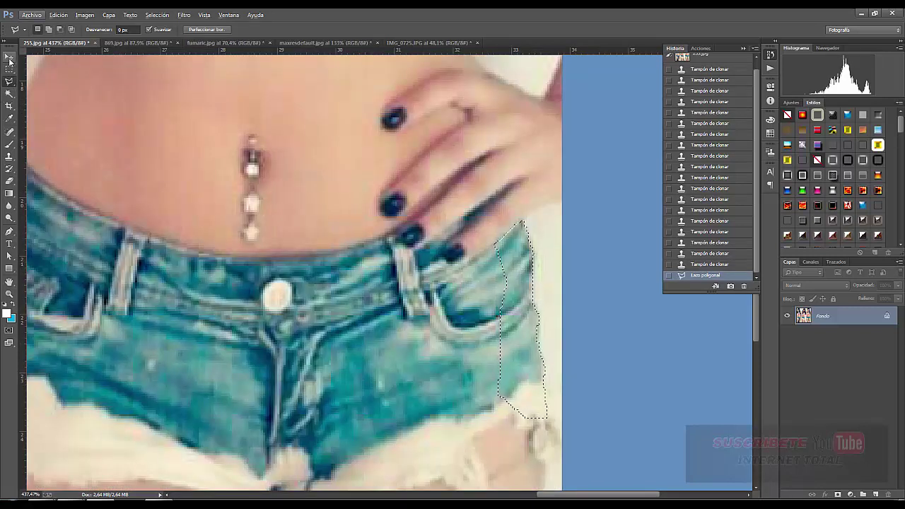
# Copy the strip onto a new layer and stretch it to about 122% width.
pyautogui.click(9, 62)
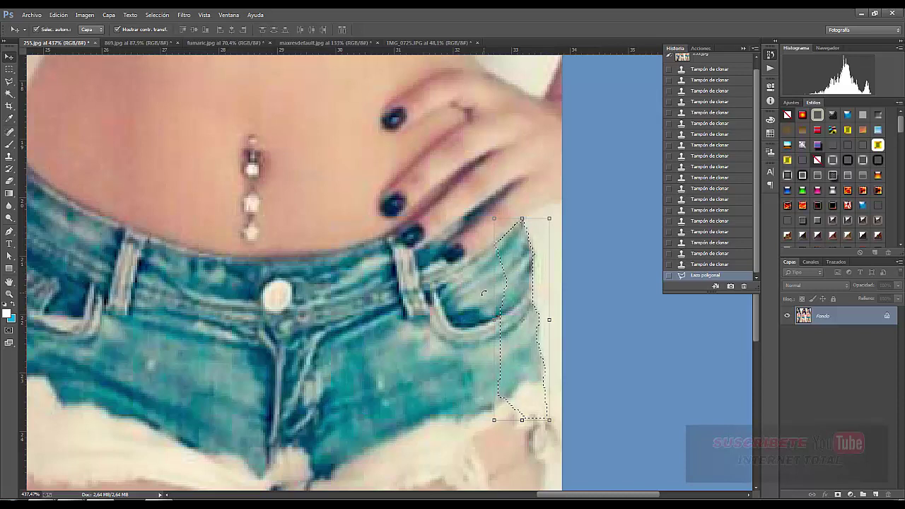
pyautogui.hotkey('ctrl', 'c')
pyautogui.hotkey('ctrl', 'v')
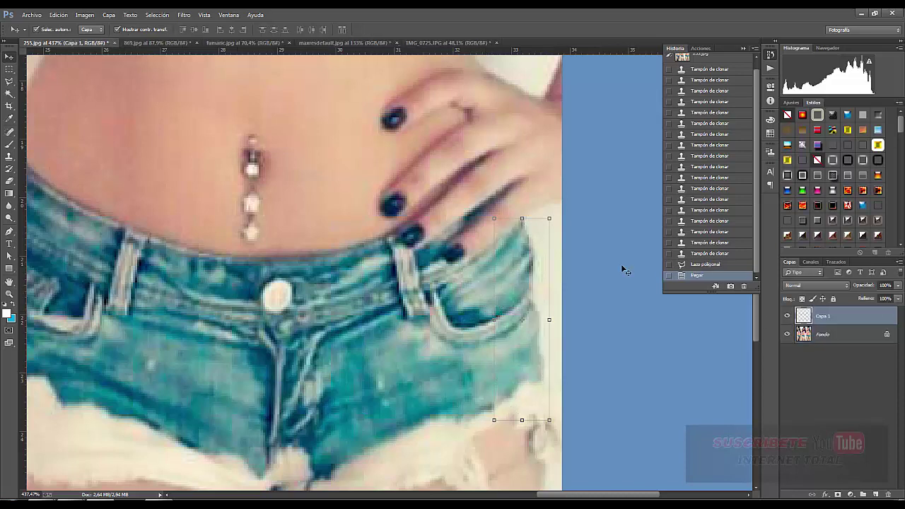
pyautogui.moveTo(552, 315); pyautogui.dragTo(559, 320)
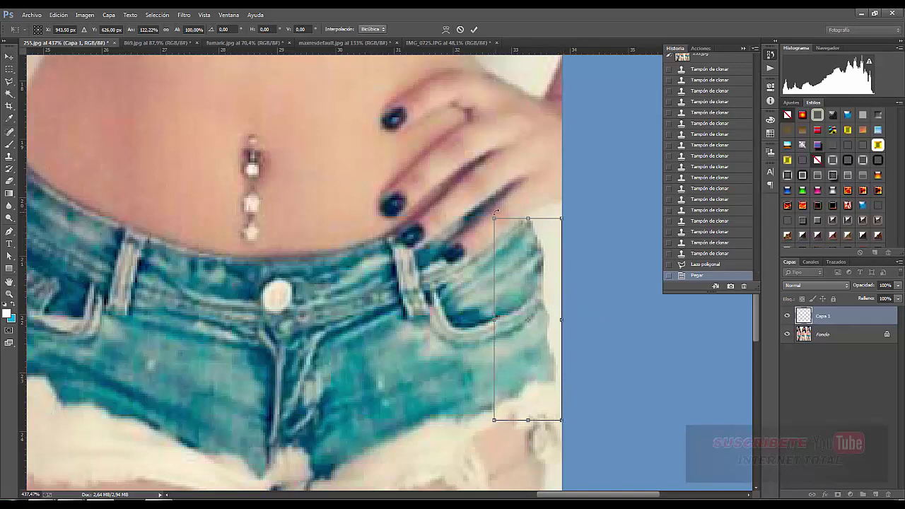
pyautogui.press('Return')
# Reselect Capa 1 and zoom in to inspect the stretched strip.
pyautogui.scroll(-2, 520, 249)
pyautogui.scroll(-2, 520, 294)
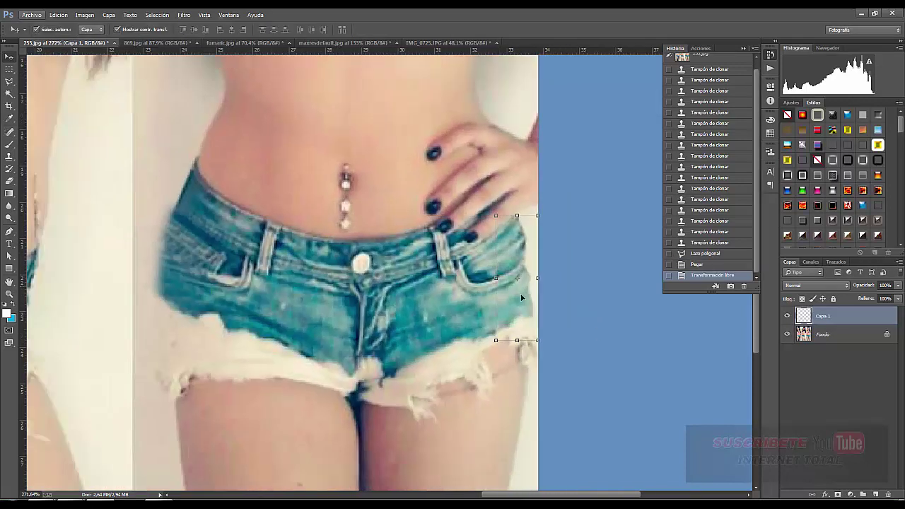
pyautogui.click(551, 335)
pyautogui.click(520, 307)
pyautogui.scroll(-1, 515, 241)
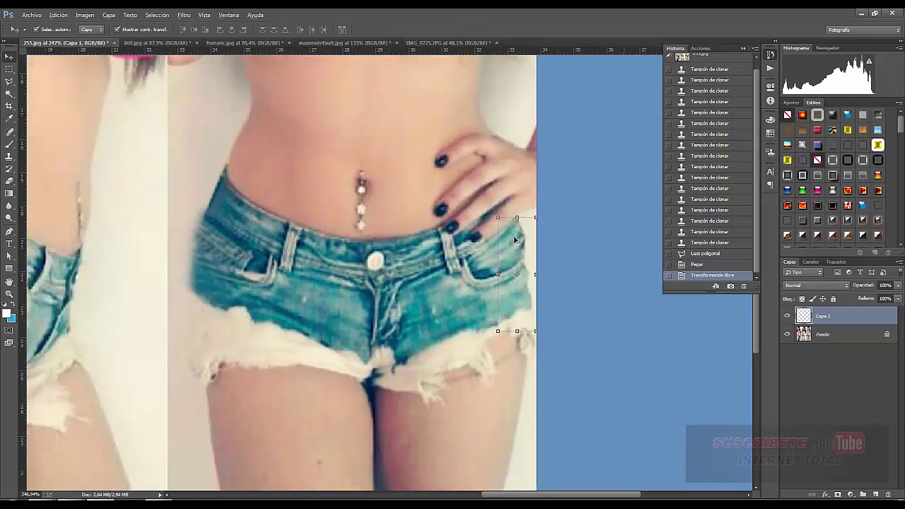
pyautogui.scroll(2, 217, 229)
pyautogui.scroll(2, 201, 219)
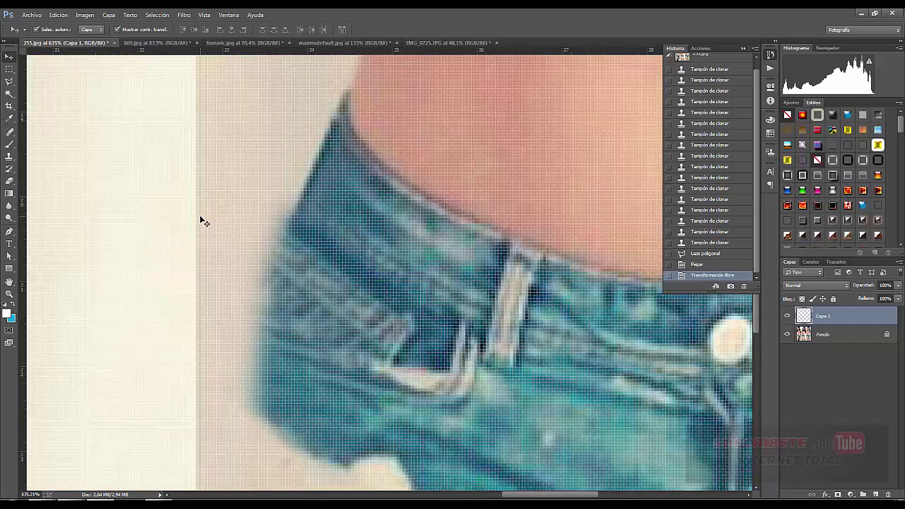
# Switch to the History Brush and restore the earlier look along the shorts' left edge.
pyautogui.click(10, 182)
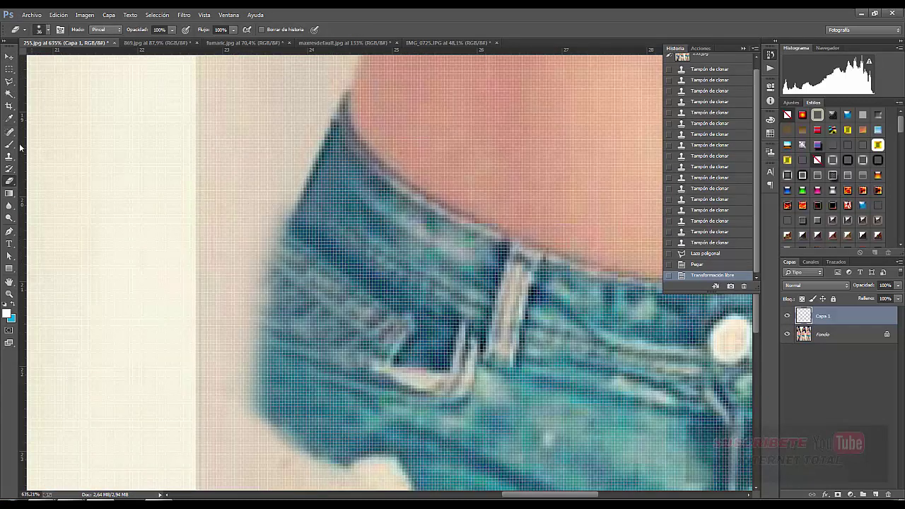
pyautogui.click(9, 167)
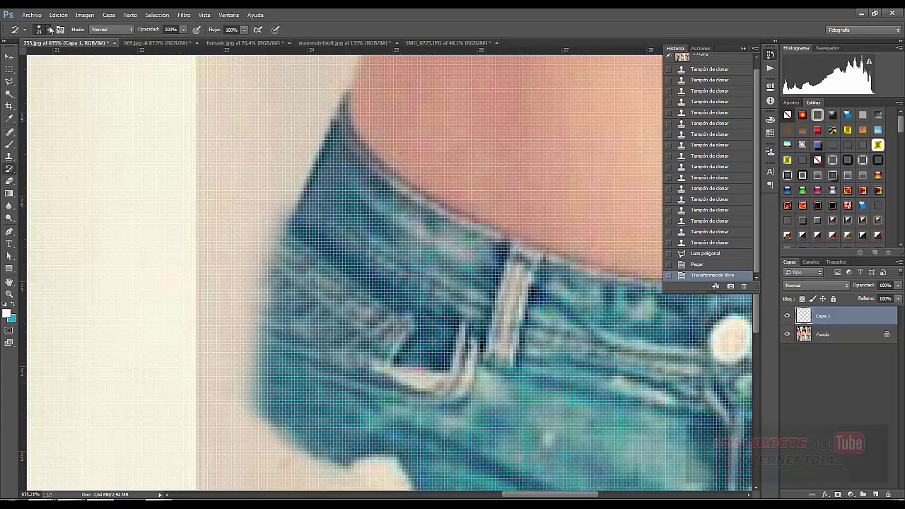
pyautogui.click(49, 30)
pyautogui.click(259, 142)
pyautogui.moveTo(259, 148); pyautogui.dragTo(245, 246)
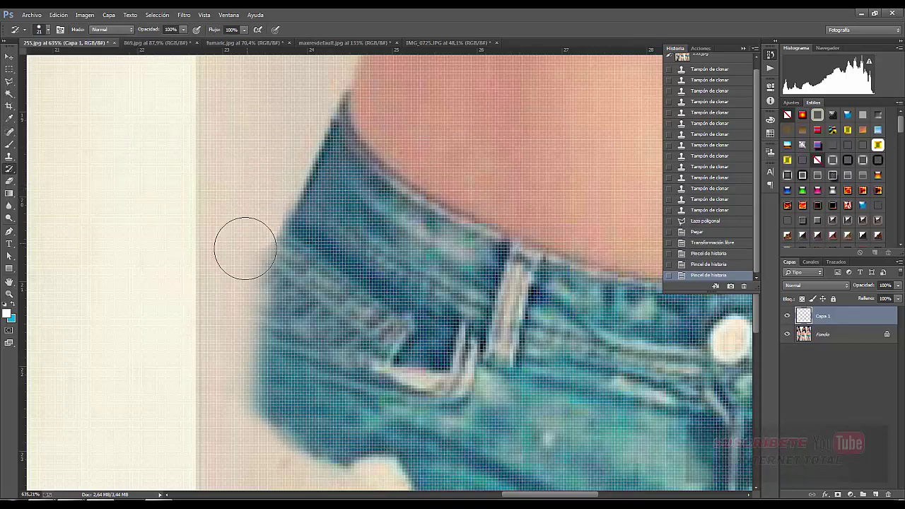
pyautogui.moveTo(233, 283)
pyautogui.mouseDown()
pyautogui.moveTo(205, 410)
pyautogui.moveTo(210, 340)
pyautogui.moveTo(227, 309)
pyautogui.moveTo(228, 238)
pyautogui.moveTo(212, 441)
pyautogui.moveTo(210, 254)
pyautogui.mouseUp()
# Keep restoring further down the shorts' left edge with the History Brush.
pyautogui.scroll(-3, 210, 254)
pyautogui.scroll(-2, 212, 253)
pyautogui.scroll(-1, 211, 253)
pyautogui.scroll(1, 211, 339)
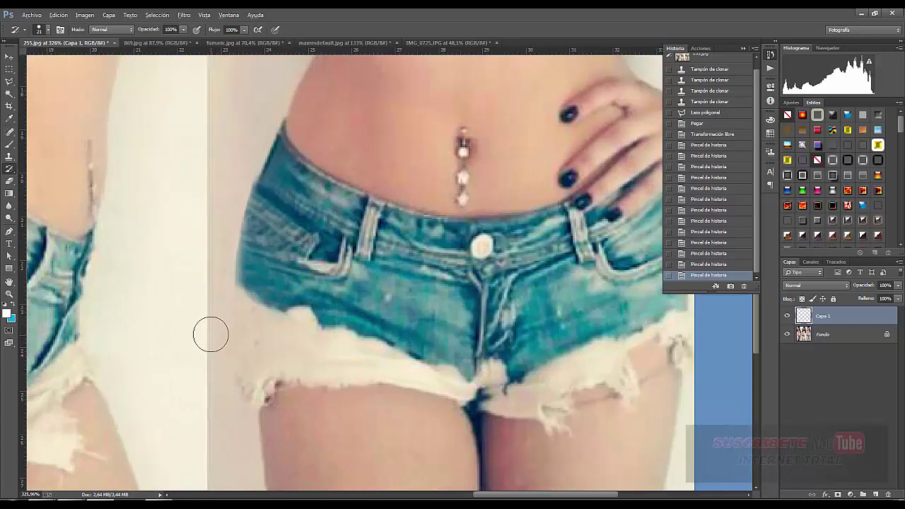
pyautogui.scroll(1, 210, 332)
pyautogui.moveTo(217, 268); pyautogui.dragTo(222, 381)
pyautogui.moveTo(224, 254)
pyautogui.mouseDown()
pyautogui.moveTo(212, 186)
pyautogui.moveTo(215, 259)
pyautogui.mouseUp()
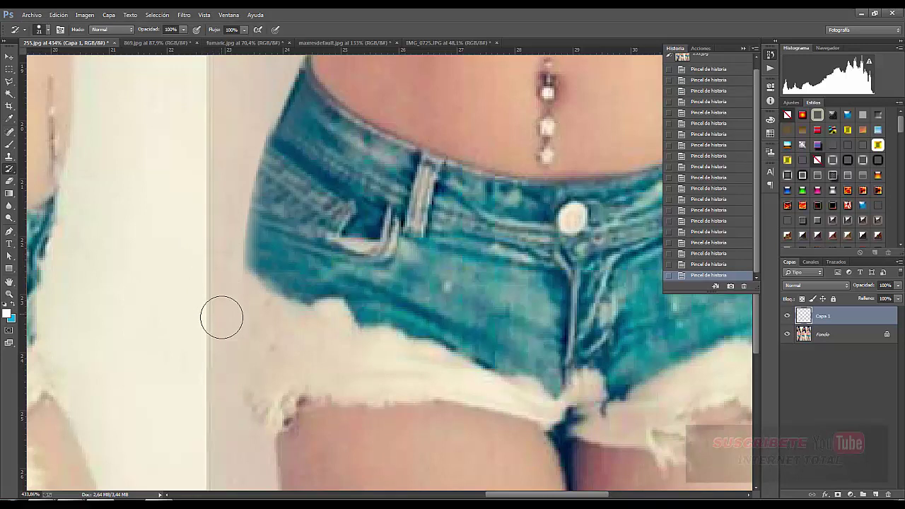
# Zoom out to view the whole image.
pyautogui.scroll(-1, 205, 366)
pyautogui.scroll(-4, 204, 366)
pyautogui.scroll(1, 210, 257)
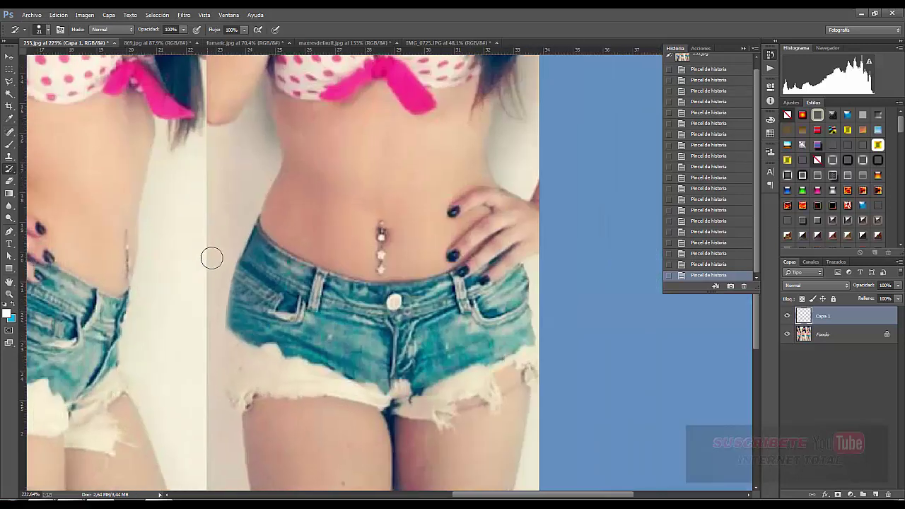
pyautogui.scroll(4, 219, 206)
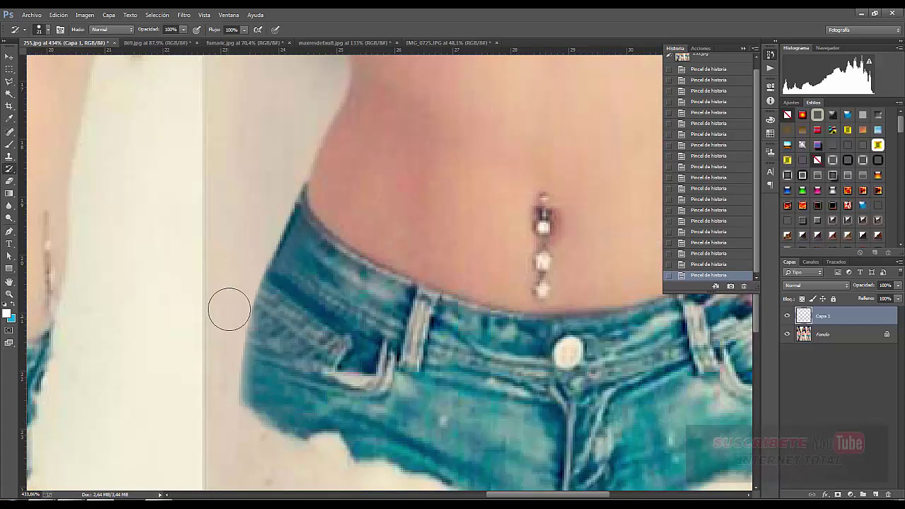
pyautogui.scroll(-3, 169, 218)
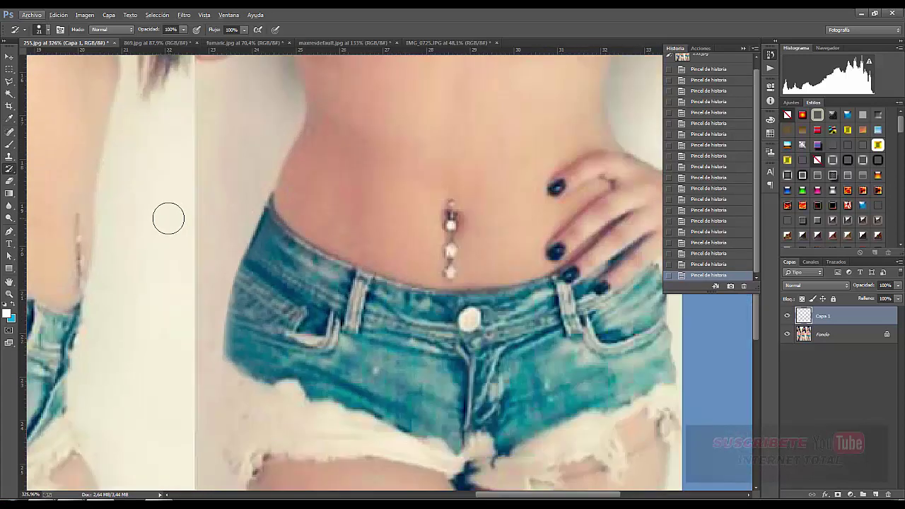
pyautogui.scroll(-2, 212, 219)
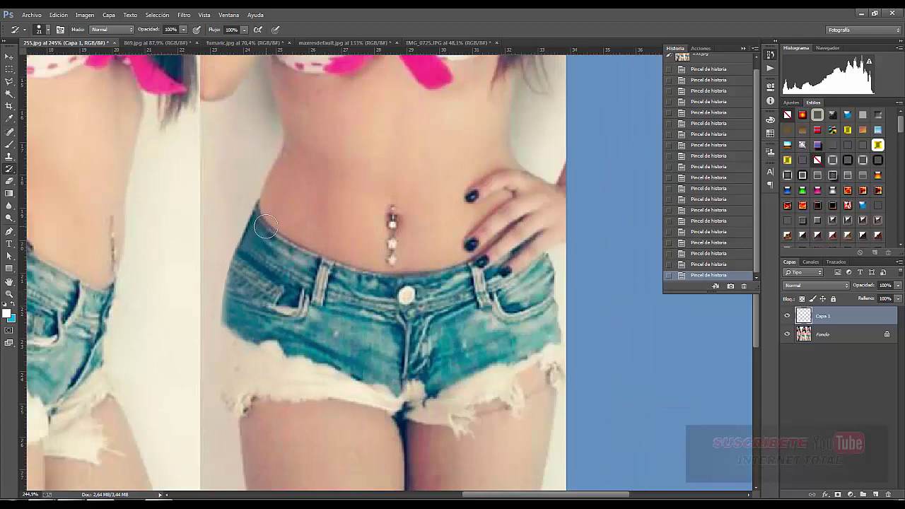
pyautogui.scroll(-1, 272, 228)
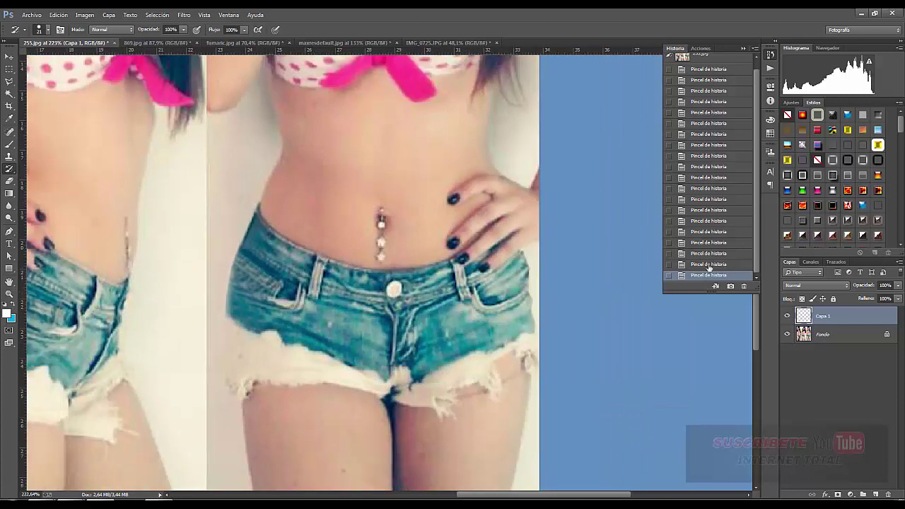
pyautogui.scroll(-2, 492, 311)
pyautogui.scroll(-2, 495, 311)
pyautogui.scroll(-2, 496, 311)
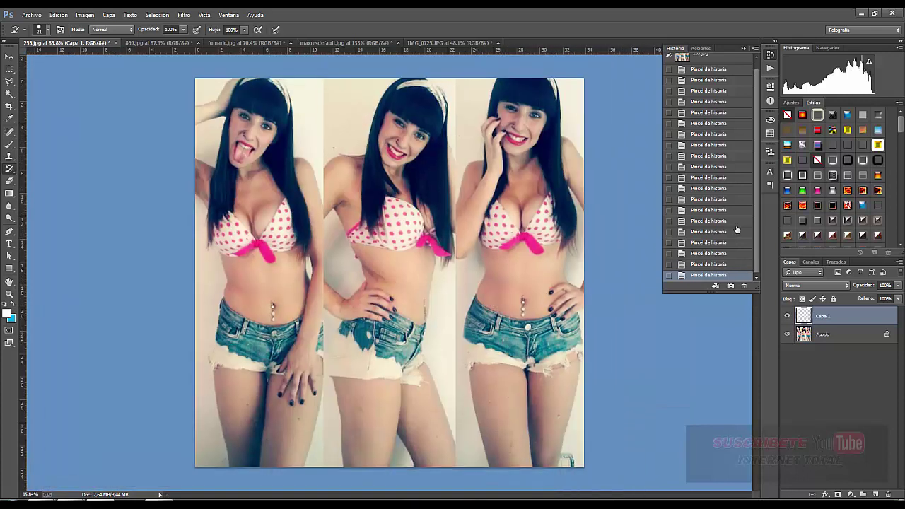
# Restore the background beside the right shorts edge with one History Brush stroke.
pyautogui.scroll(2, 736, 230)
pyautogui.scroll(2, 396, 282)
pyautogui.scroll(4, 400, 358)
pyautogui.scroll(3, 400, 358)
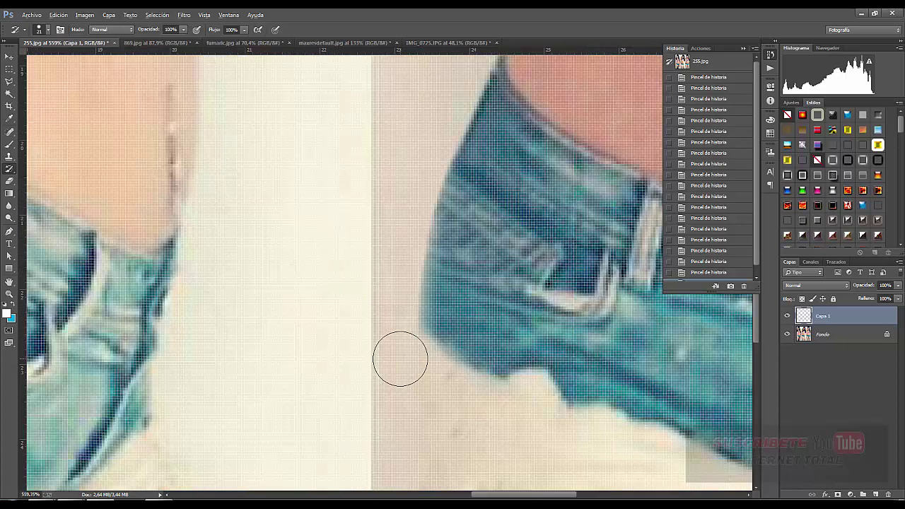
pyautogui.click(408, 101)
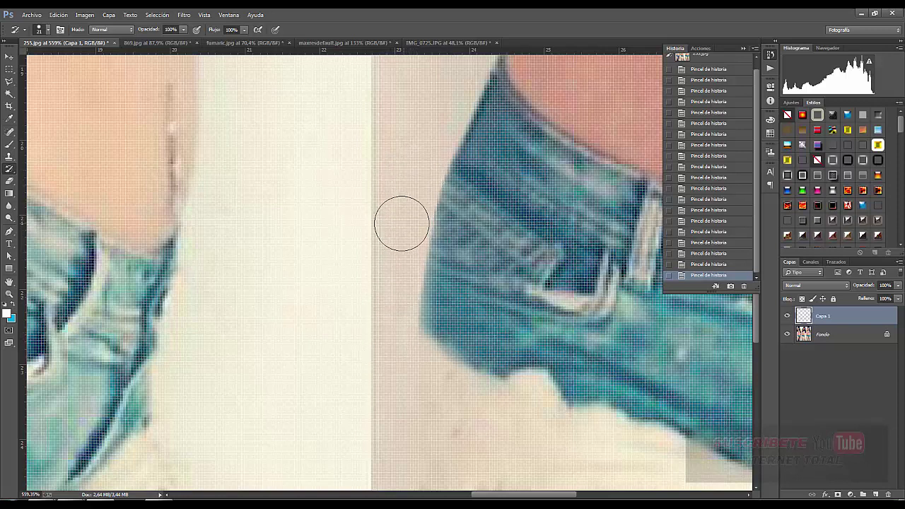
pyautogui.scroll(-4, 401, 224)
pyautogui.scroll(-3, 368, 262)
pyautogui.scroll(-3, 368, 262)
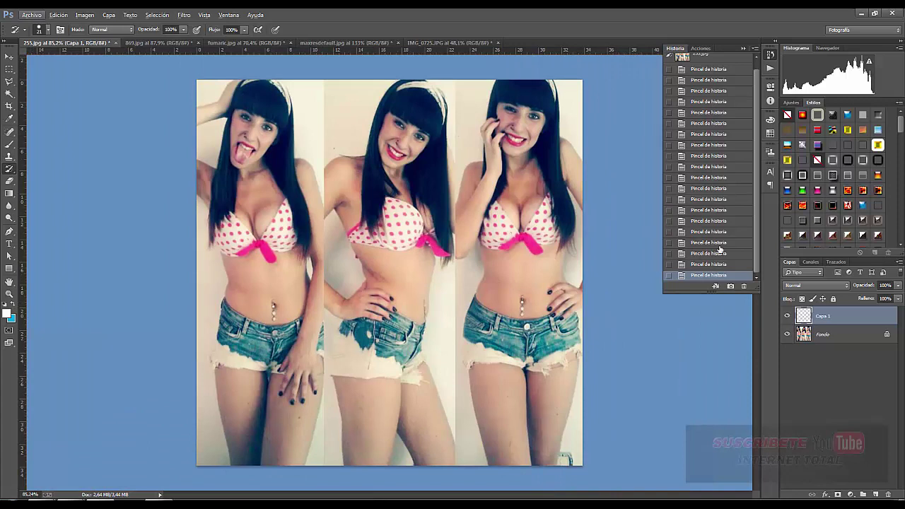
# Compare with the original 255.jpg snapshot, then return to the latest History state.
pyautogui.moveTo(755, 251); pyautogui.dragTo(762, 185)
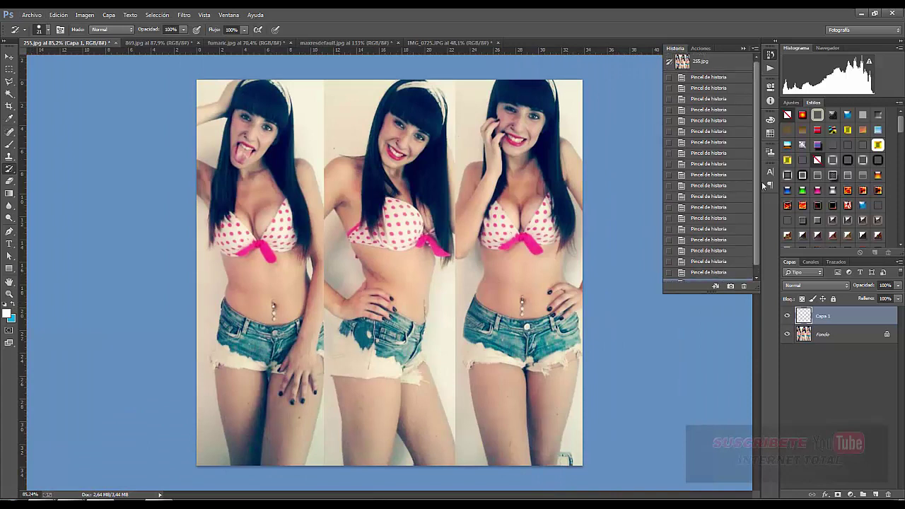
pyautogui.click(700, 61)
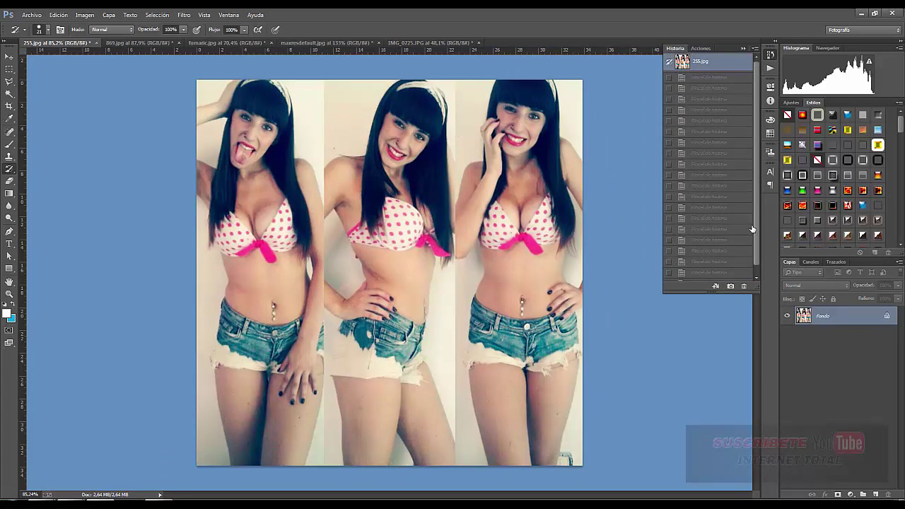
pyautogui.moveTo(752, 229); pyautogui.dragTo(755, 253)
pyautogui.click(714, 275)
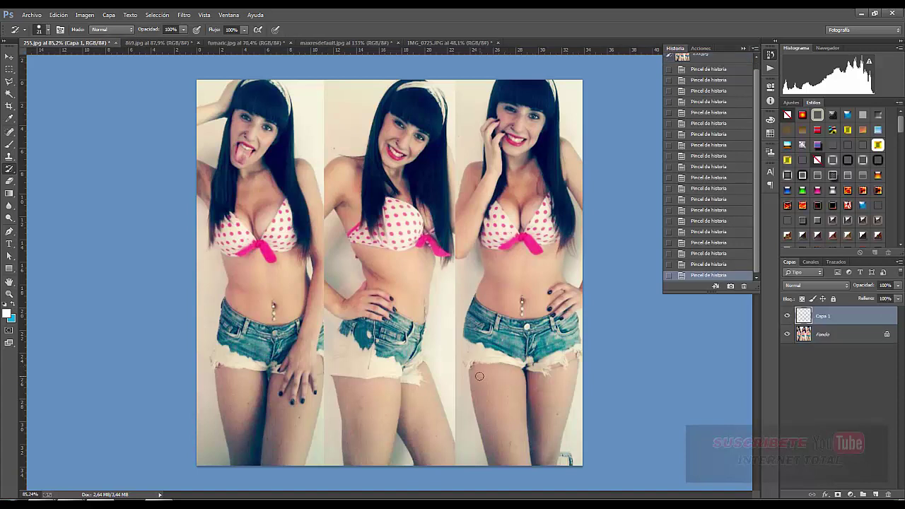
pyautogui.scroll(2, 460, 351)
pyautogui.scroll(3, 460, 352)
# Select the Clone Stamp and set its brush Dureza to 100%.
pyautogui.scroll(3, 461, 351)
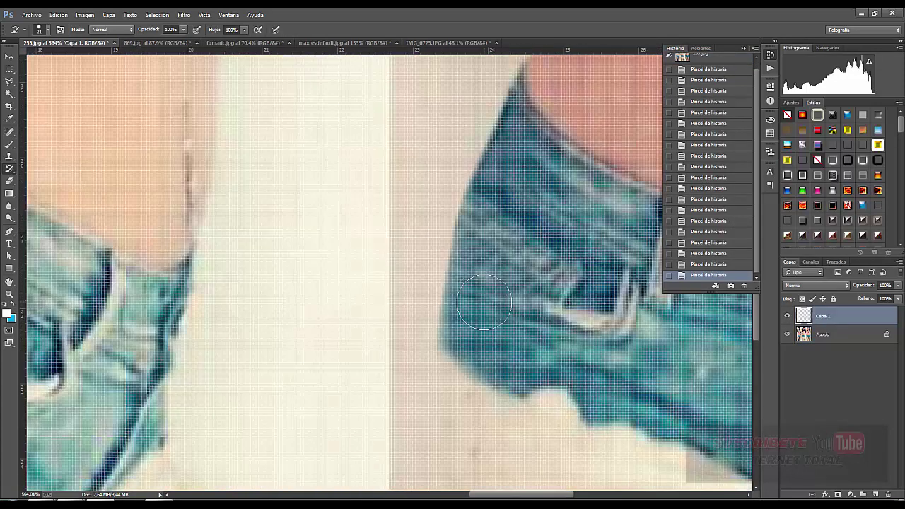
pyautogui.scroll(2, 488, 315)
pyautogui.scroll(-3, 398, 344)
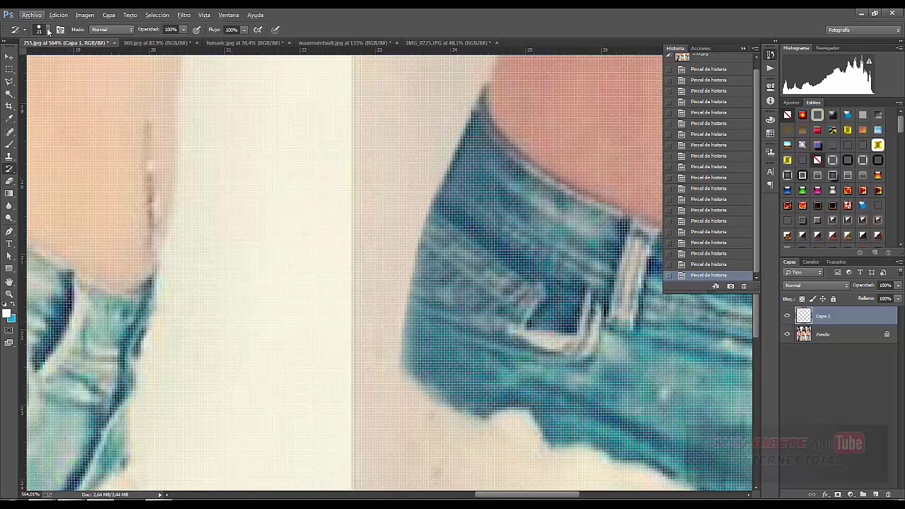
pyautogui.click(48, 31)
pyautogui.click(336, 12)
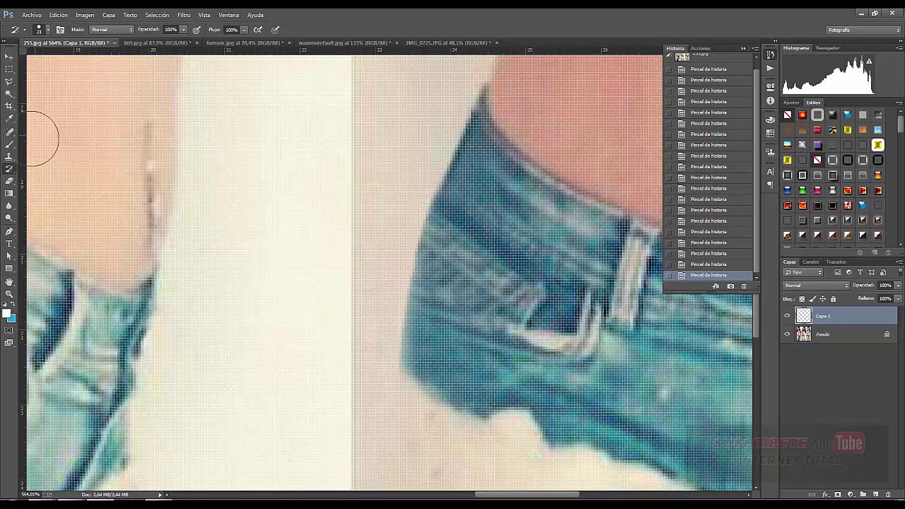
pyautogui.click(10, 156)
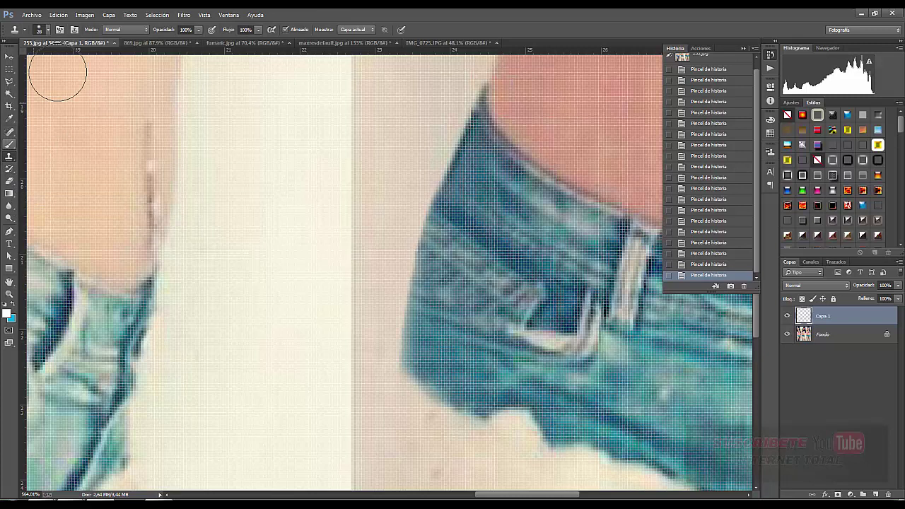
pyautogui.click(42, 29)
pyautogui.click(35, 103)
pyautogui.click(442, 357)
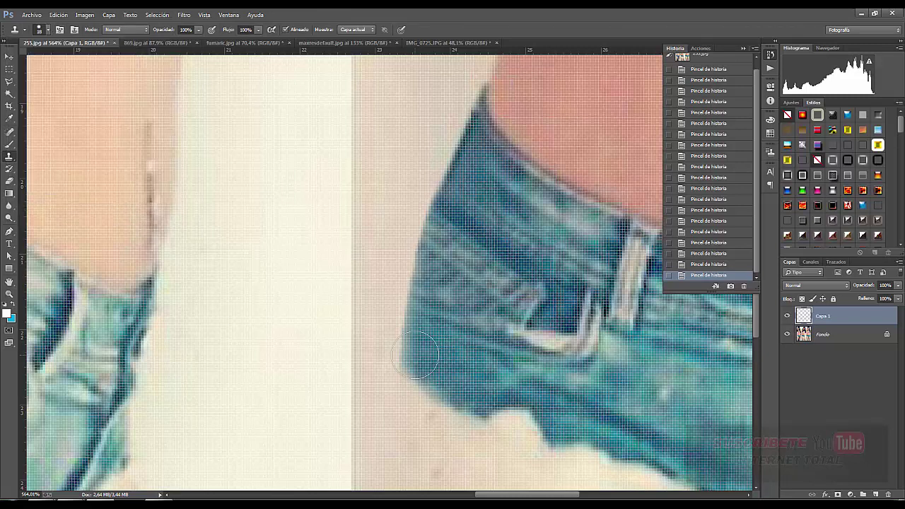
# Recheck the brush size and shift-select both layers together.
pyautogui.click(51, 31)
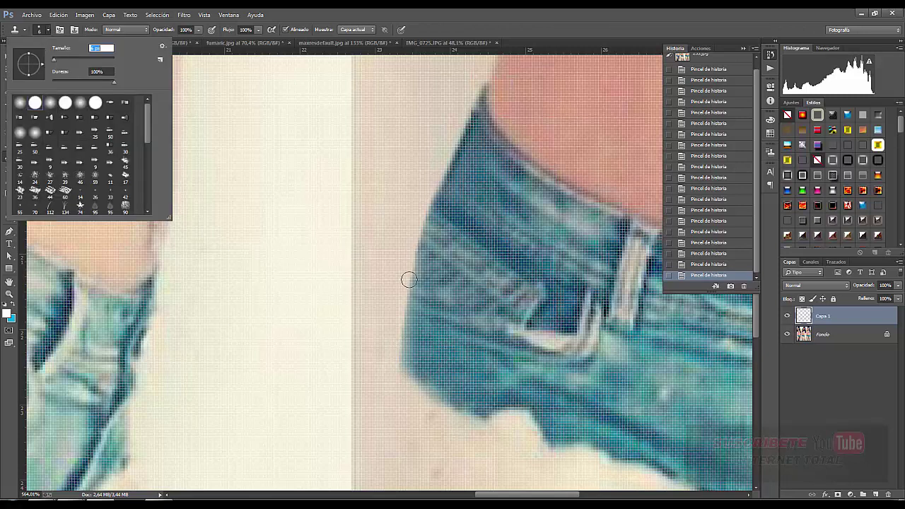
pyautogui.click(445, 360)
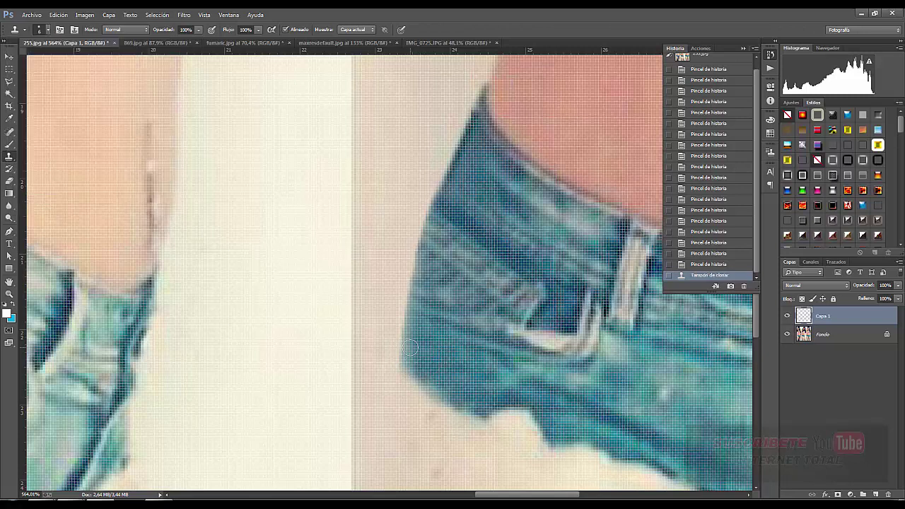
pyautogui.keyDown('shift'); pyautogui.click(843, 339); pyautogui.keyUp('shift')
# Merge Capa 1 into Fondo and begin cloning over the left edge of the shorts.
pyautogui.rightClick(827, 335)
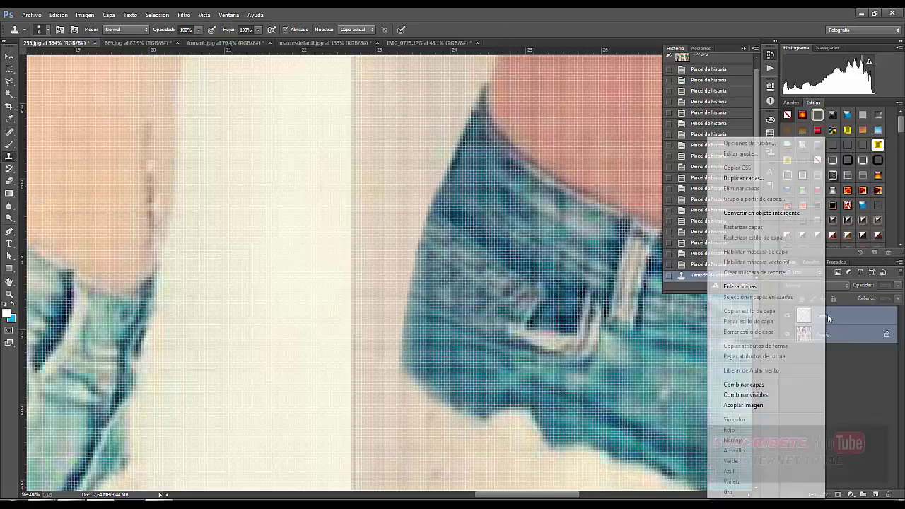
pyautogui.click(763, 385)
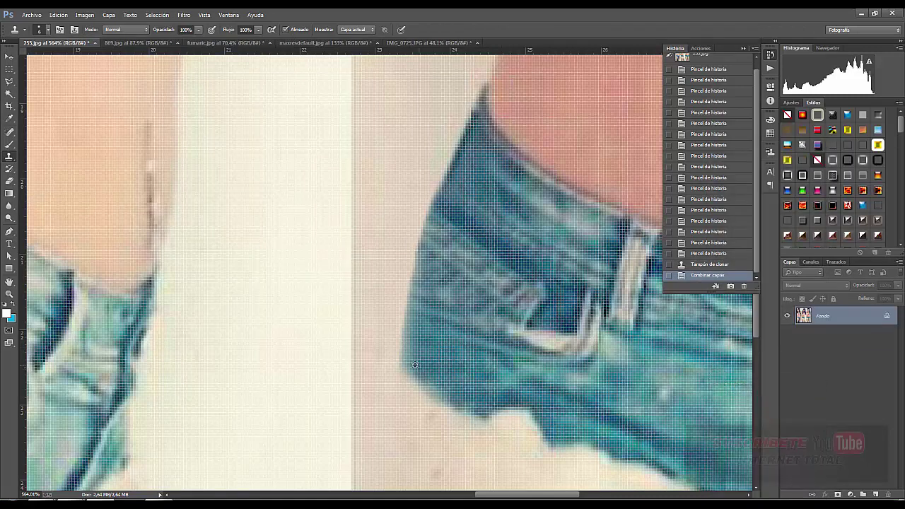
pyautogui.click(410, 350)
pyautogui.click(410, 337)
pyautogui.click(413, 321)
pyautogui.click(414, 314)
pyautogui.click(417, 305)
# Clone over the lower part of the shorts' left edge.
pyautogui.scroll(-2, 428, 297)
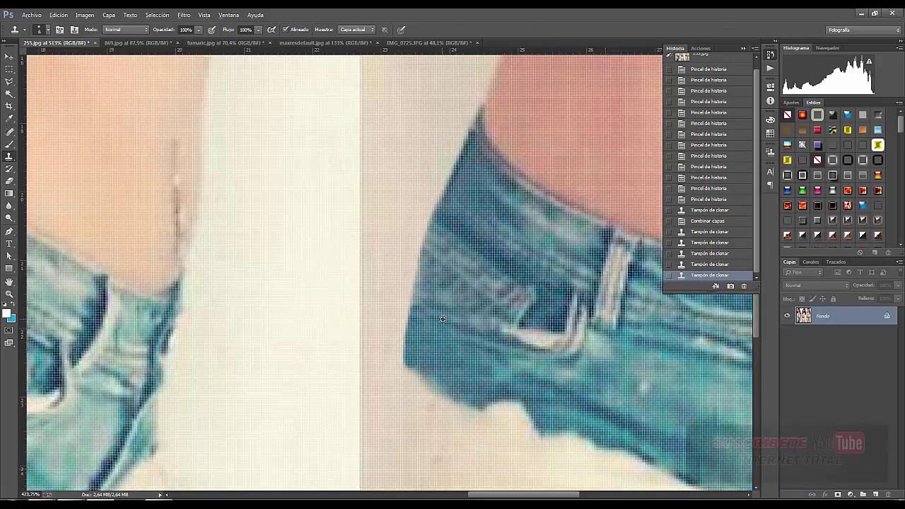
pyautogui.scroll(-2, 438, 268)
pyautogui.scroll(2, 441, 269)
pyautogui.scroll(2, 434, 375)
pyautogui.scroll(2, 453, 363)
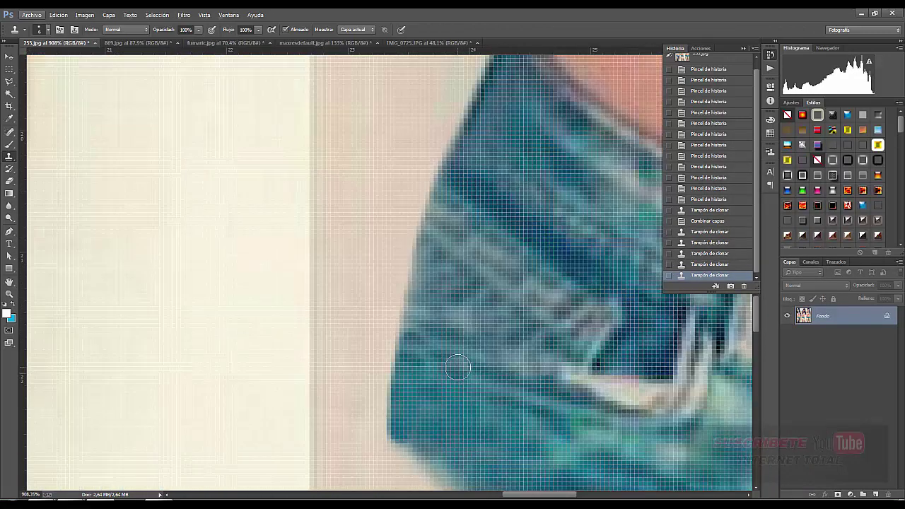
pyautogui.click(446, 350)
pyautogui.click(432, 347)
pyautogui.click(424, 345)
pyautogui.click(421, 344)
pyautogui.click(417, 343)
# Extend the cloning further up along the shorts' left edge.
pyautogui.click(434, 341)
pyautogui.click(424, 335)
pyautogui.click(416, 331)
pyautogui.click(414, 323)
pyautogui.click(417, 318)
pyautogui.click(416, 311)
# Clone the shorts edge up toward the waist and smooth it with a long stroke.
pyautogui.click(435, 235)
pyautogui.click(431, 223)
pyautogui.click(439, 207)
pyautogui.click(442, 194)
pyautogui.click(446, 183)
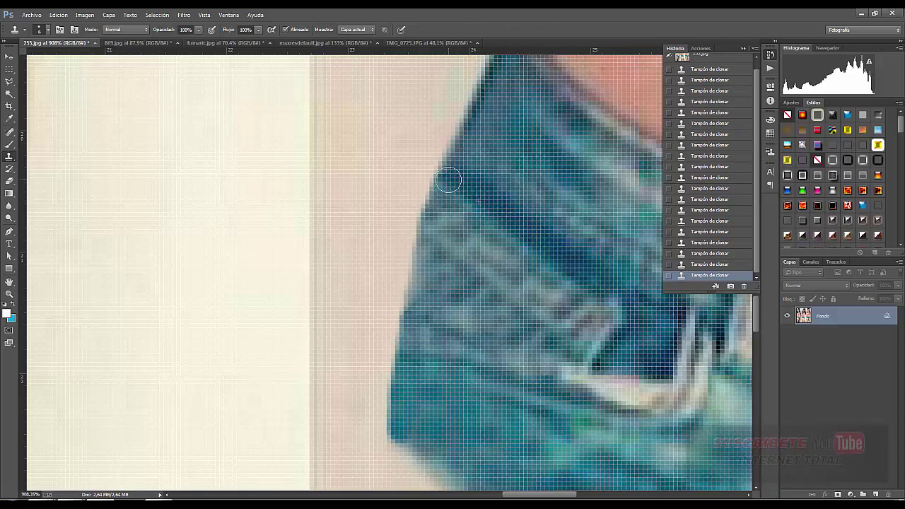
pyautogui.scroll(-3, 447, 181)
pyautogui.scroll(3, 455, 233)
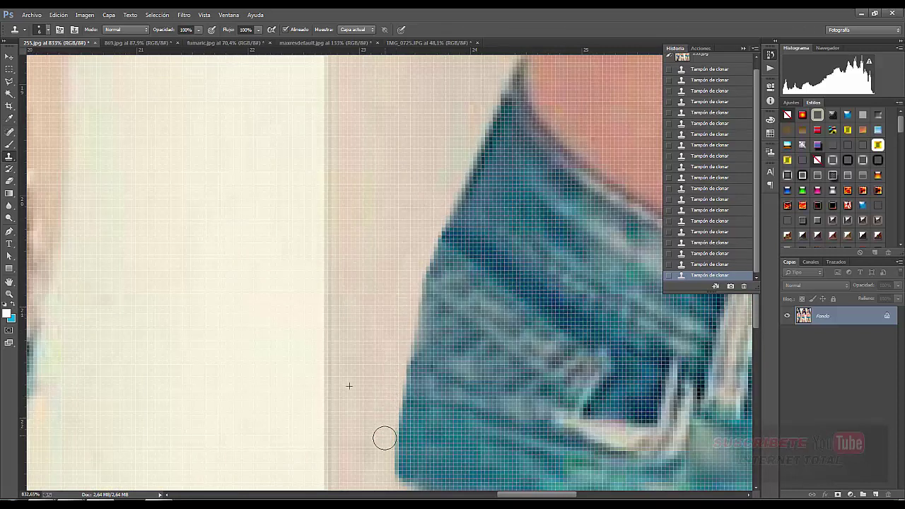
pyautogui.moveTo(397, 377); pyautogui.dragTo(432, 224)
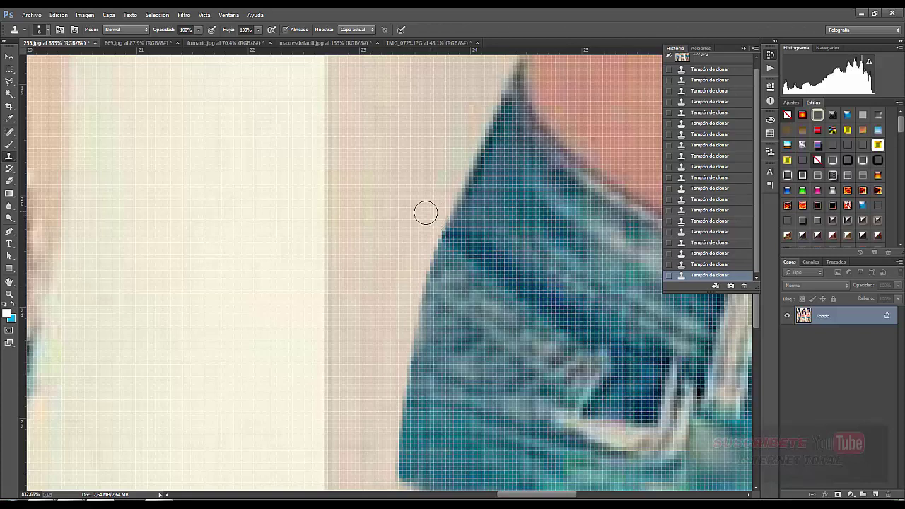
pyautogui.scroll(3, 424, 210)
pyautogui.scroll(2, 400, 262)
pyautogui.scroll(2, 388, 268)
# Zoom out and select the 255.jpg History snapshot to view the original photo.
pyautogui.scroll(-2, 381, 274)
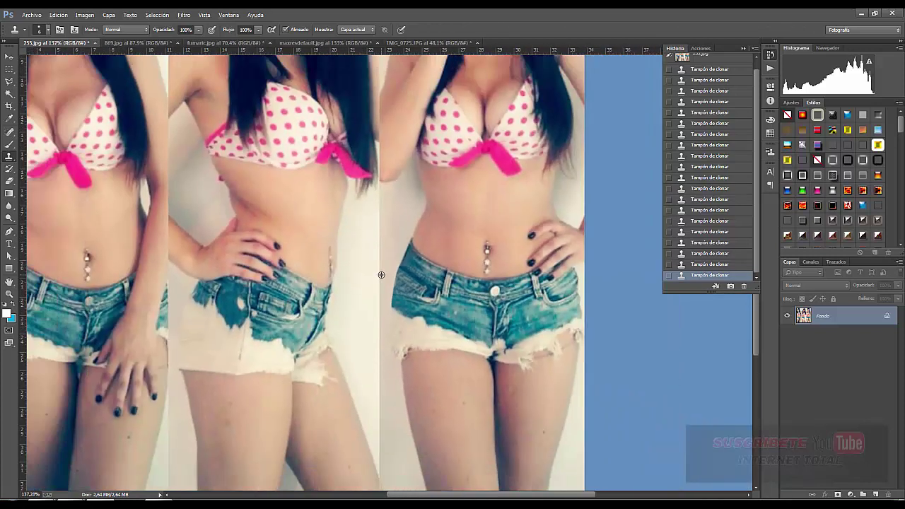
pyautogui.scroll(-2, 381, 275)
pyautogui.scroll(-1, 381, 274)
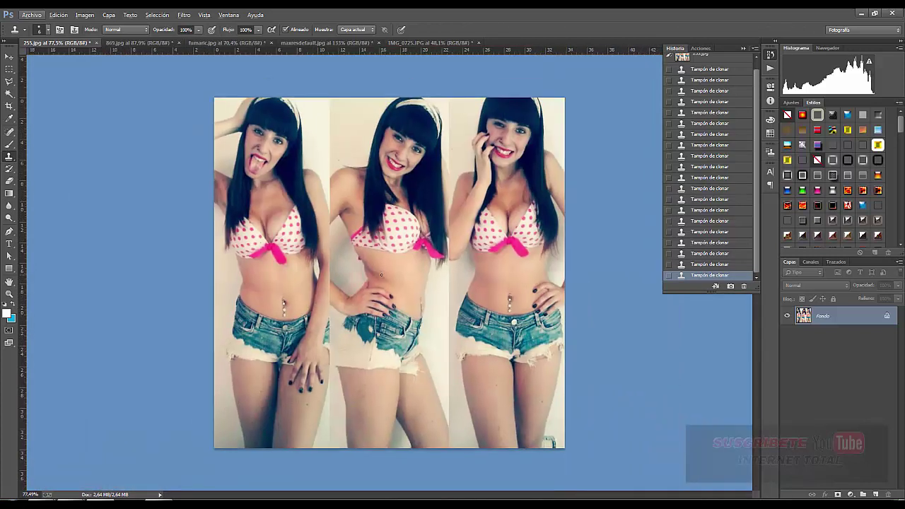
pyautogui.scroll(1, 672, 99)
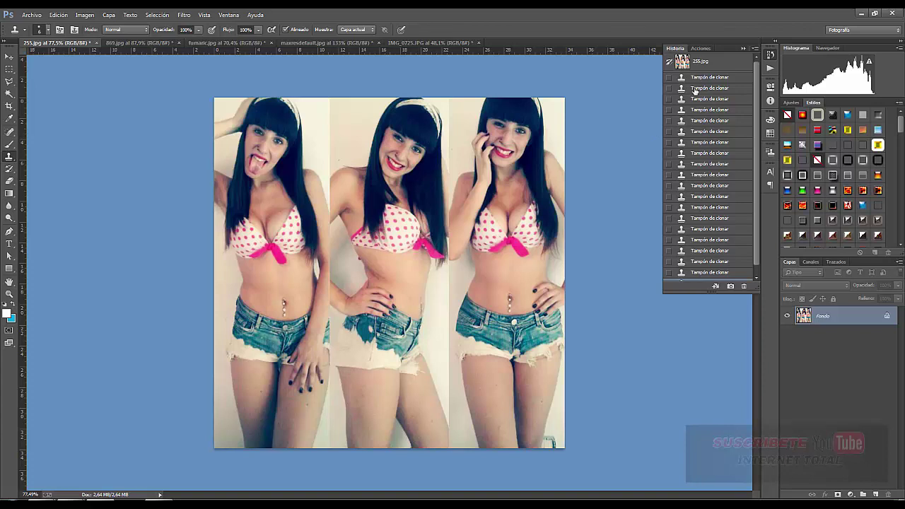
pyautogui.click(704, 63)
pyautogui.scroll(-1, 718, 266)
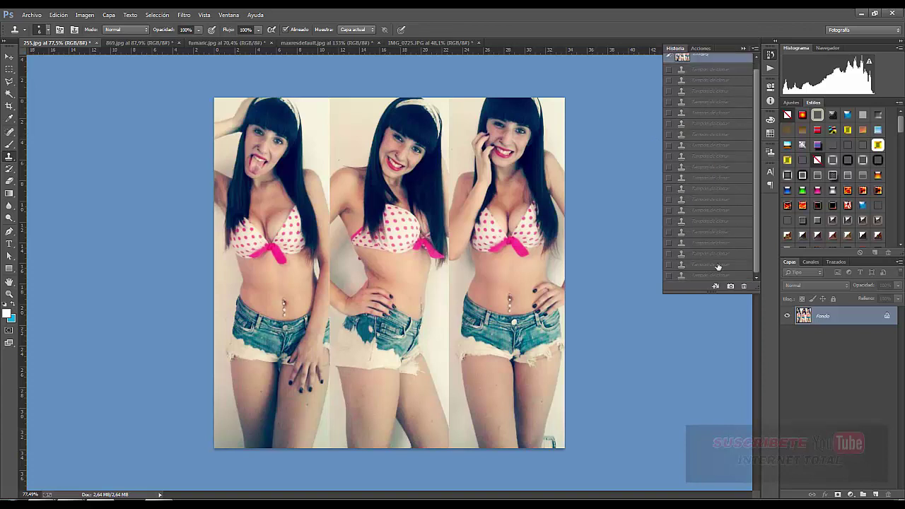